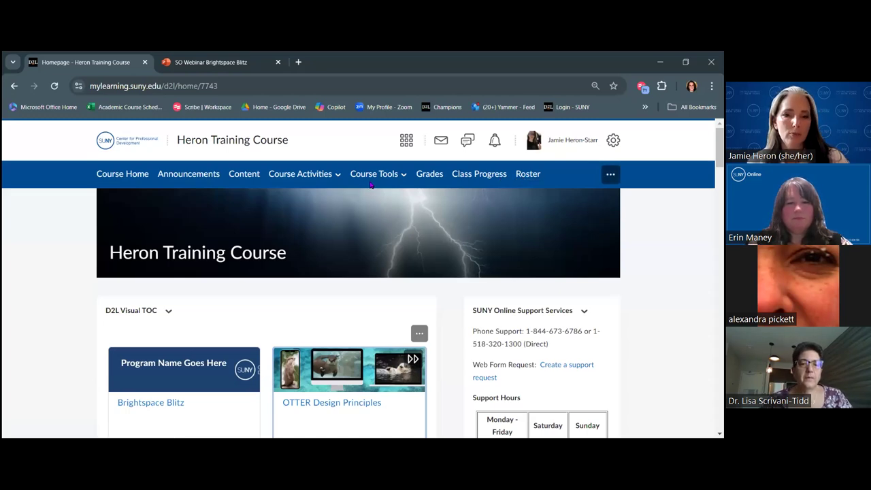
View the Course Admin tools of the Heron Training Course and open the class roster.
left_click(374, 178)
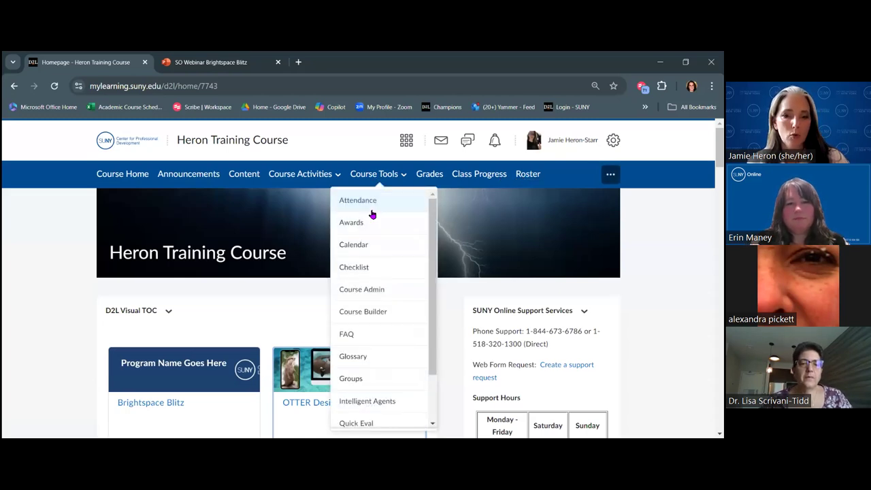
left_click(370, 293)
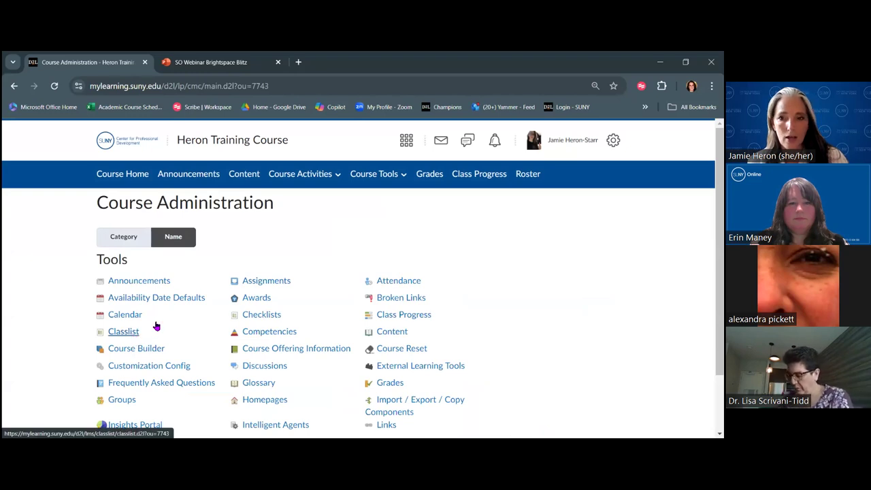
left_click(531, 179)
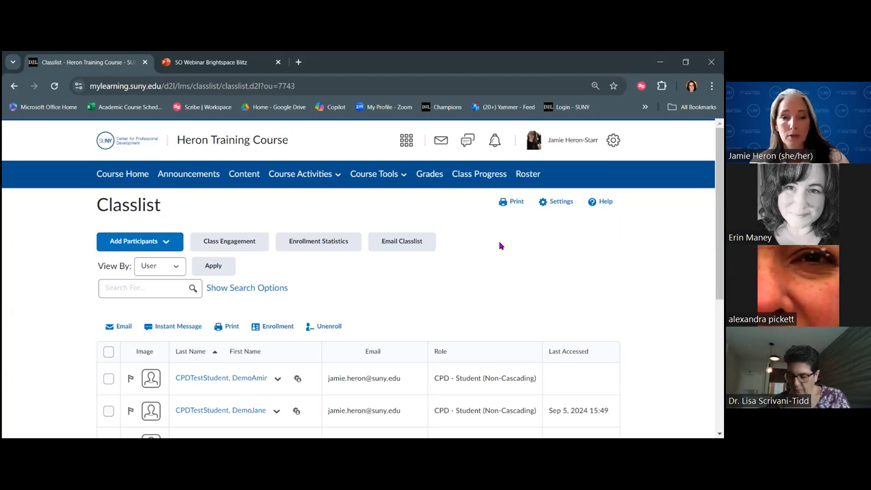
Select every participant in the classlist.
scroll(71, 306, "down", 1)
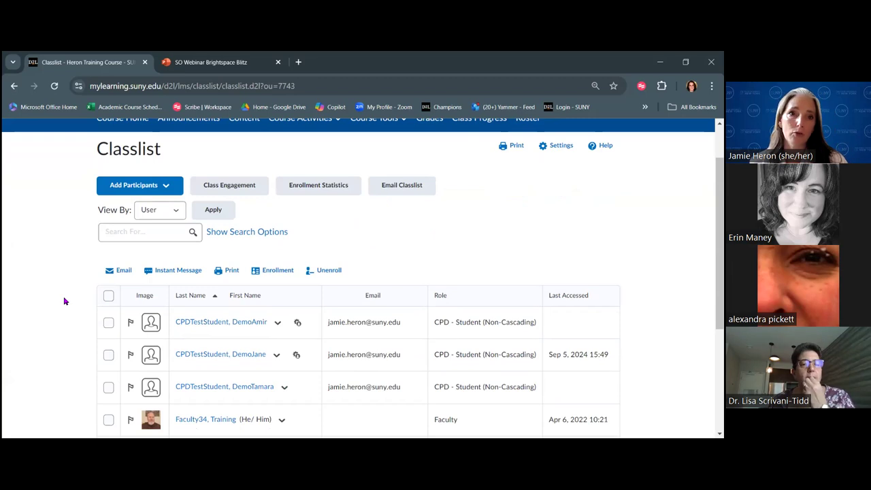
scroll(64, 300, "down", 1)
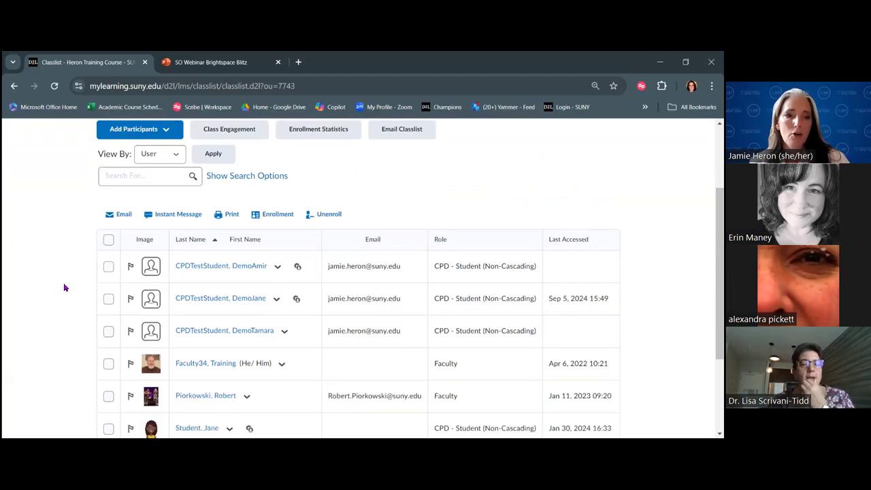
scroll(69, 285, "down", 1)
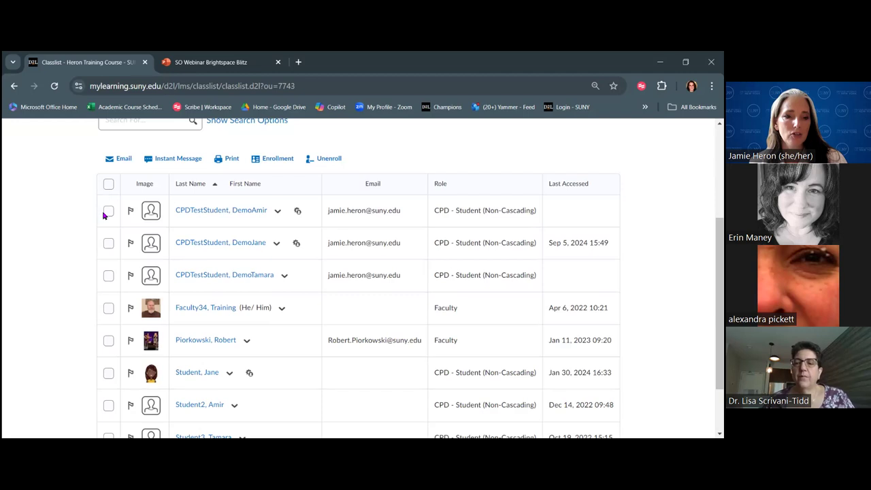
left_click(108, 184)
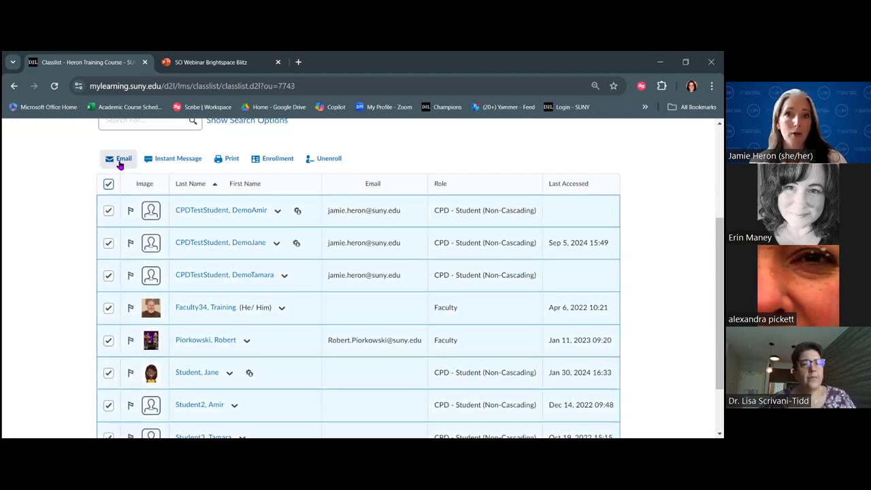
scroll(120, 167, "up", 3)
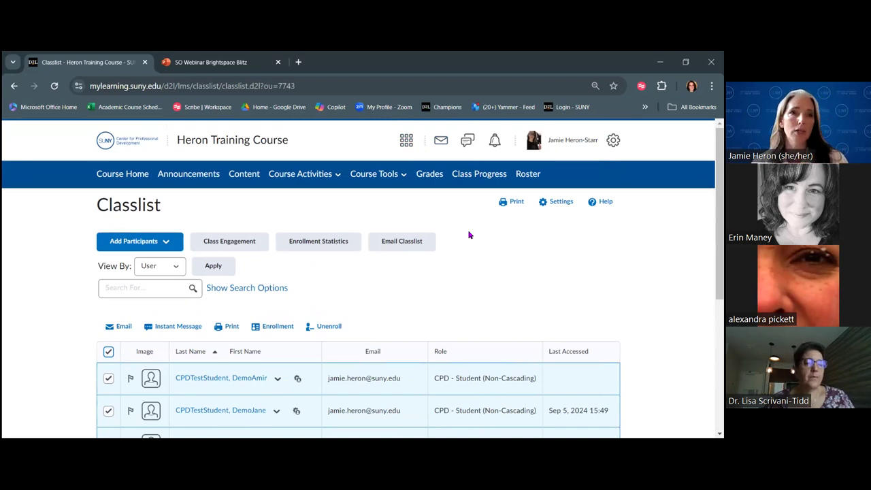
scroll(102, 289, "down", 2)
Clear the full selection, select only the first faculty member and the student last accessed Jan 30, 2024, and start an email to them.
left_click(107, 240)
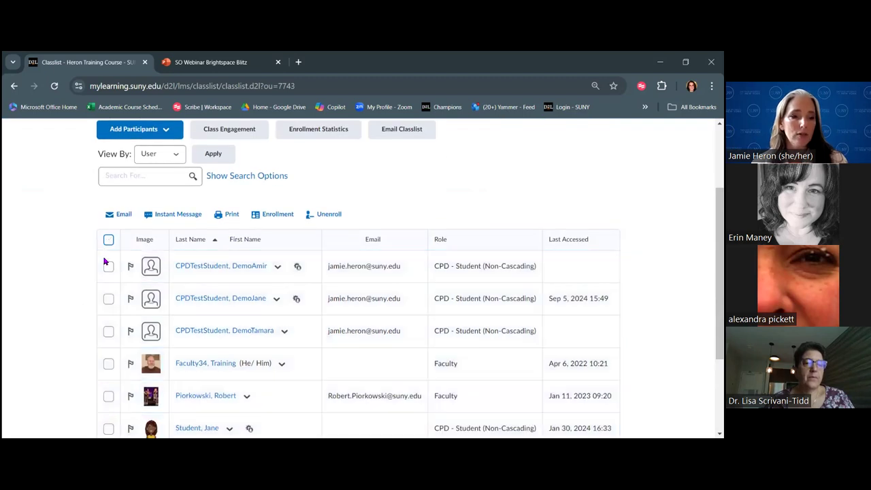
left_click(108, 363)
left_click(108, 428)
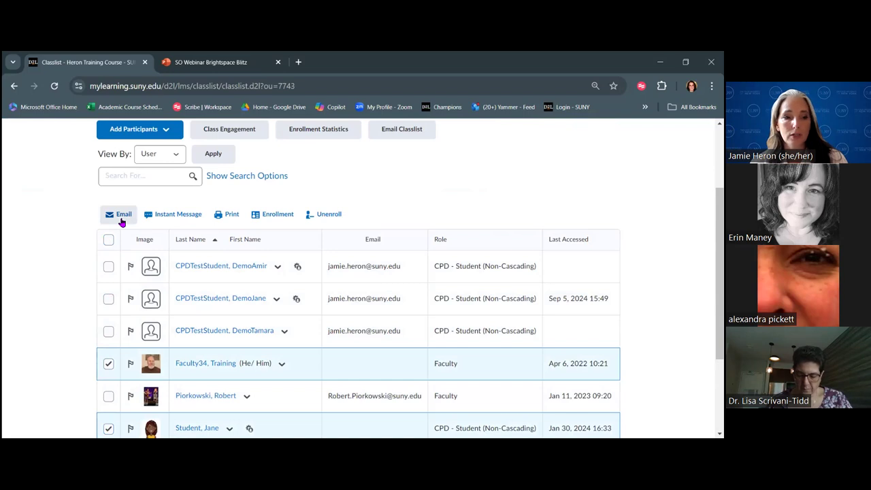
left_click(121, 221)
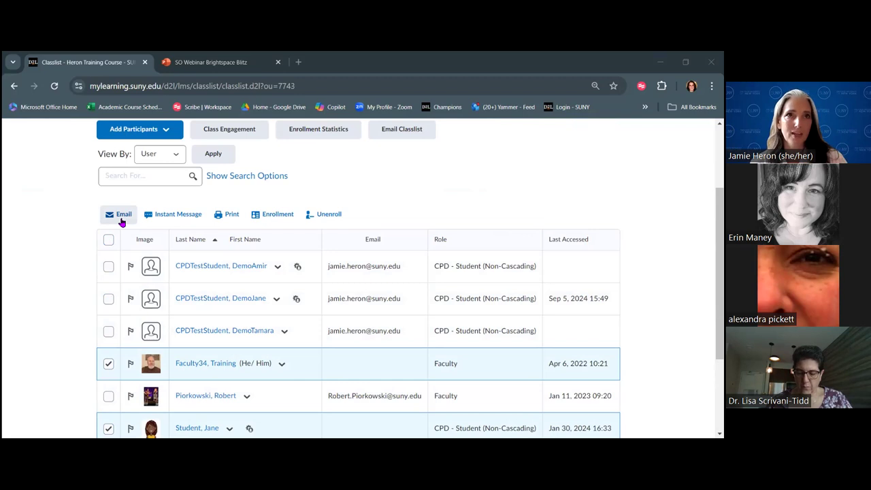
left_click(121, 219)
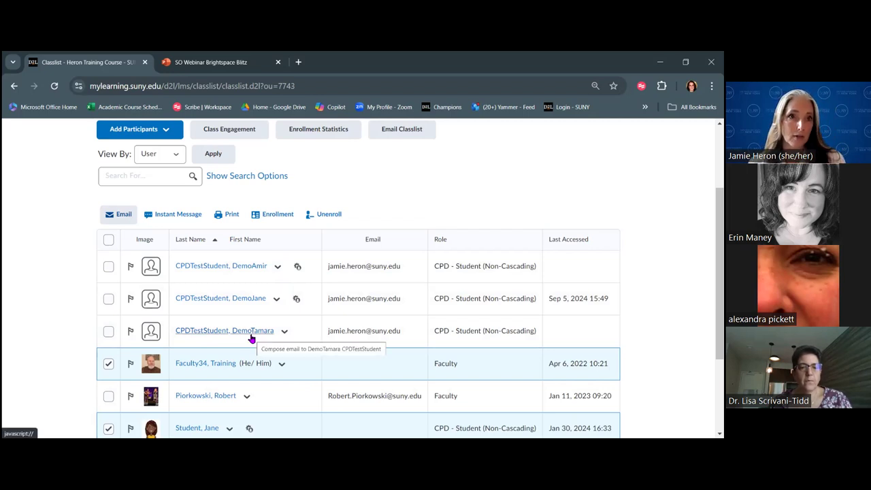
Open the quiz accommodations of the third student in the classlist and enable Modify Time Limit.
left_click(287, 336)
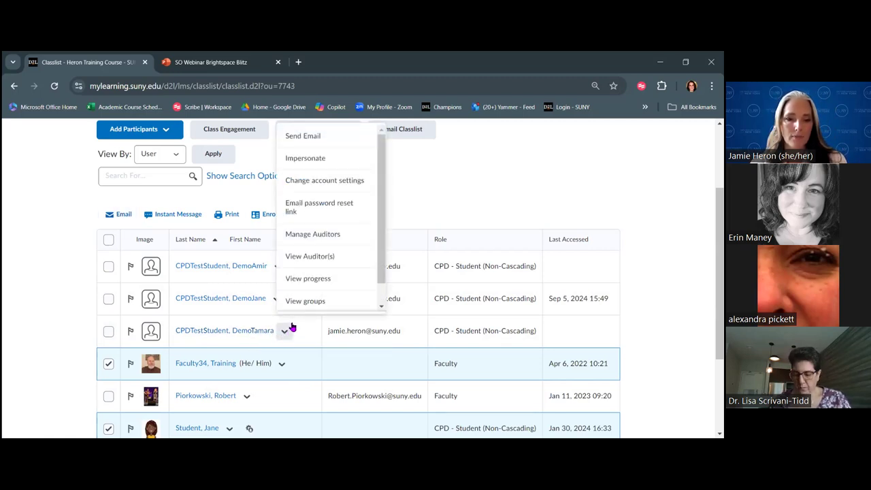
scroll(328, 247, "down", 1)
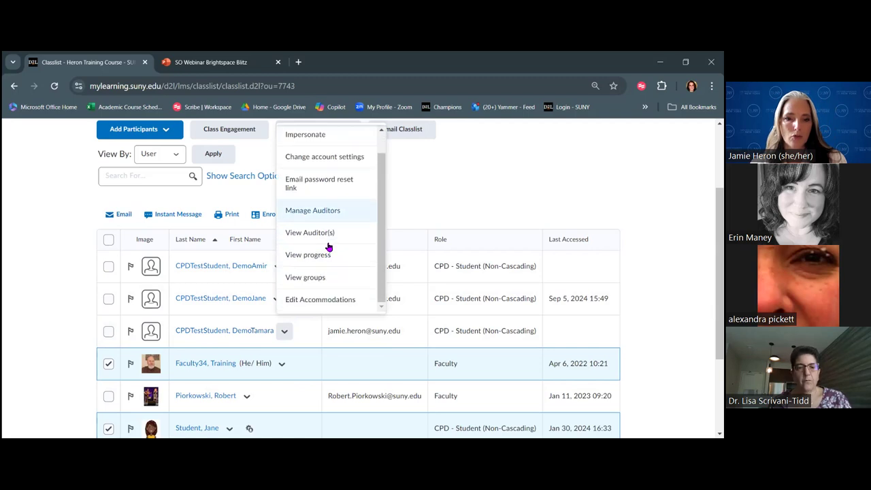
left_click(312, 300)
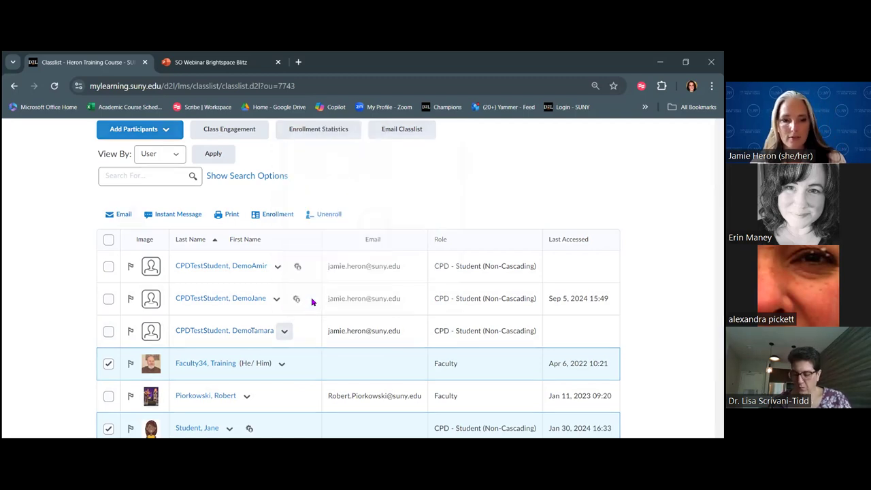
left_click(308, 245)
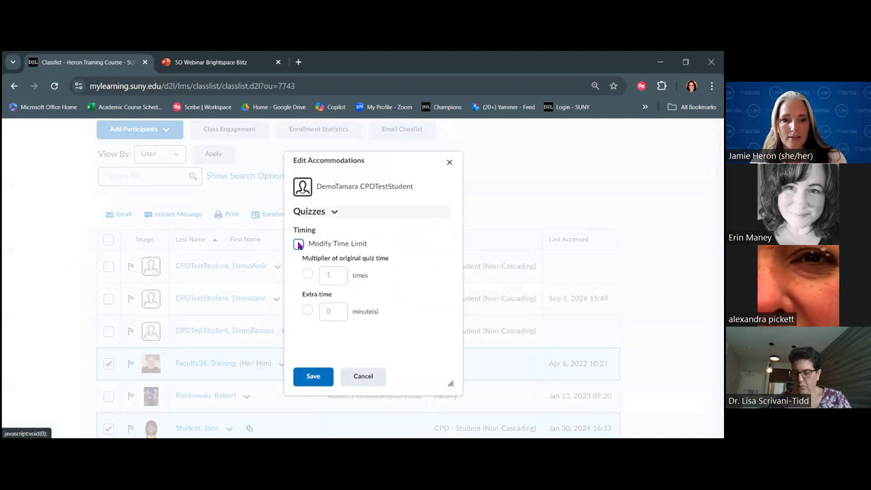
Set the multiplier of original quiz time to 1.5 and save the student's accommodations.
left_click(308, 275)
left_click(334, 275)
type("1")
key("BackSpace")
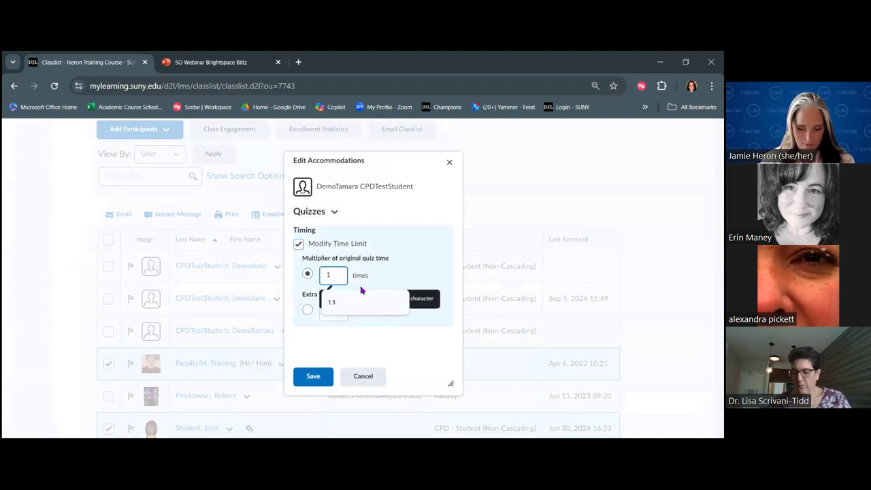
type(".5")
key("Home")
type("1")
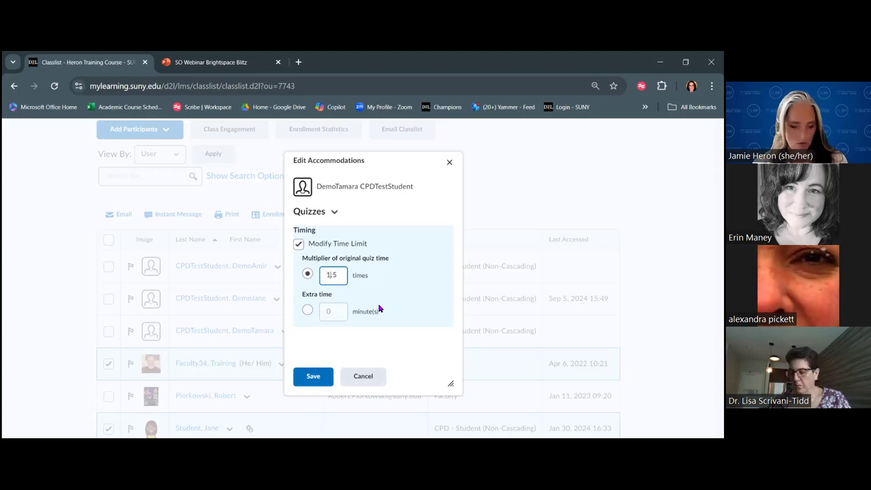
left_click(306, 382)
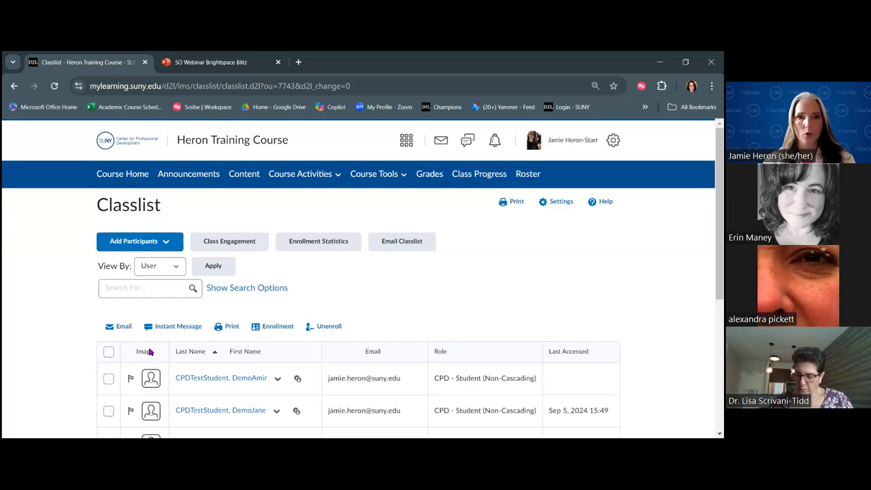
Open the Class Engagement report from the classlist and examine the students' grades, last visits and discussion activity.
scroll(121, 344, "down", 1)
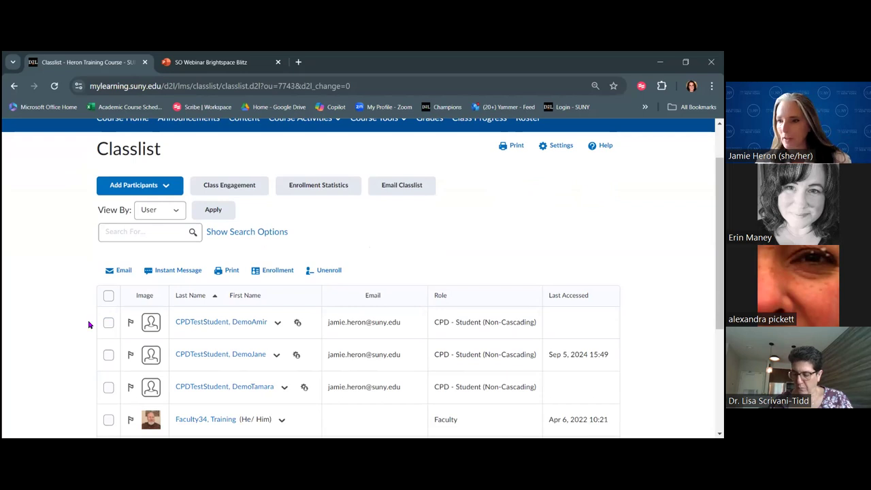
scroll(71, 320, "down", 1)
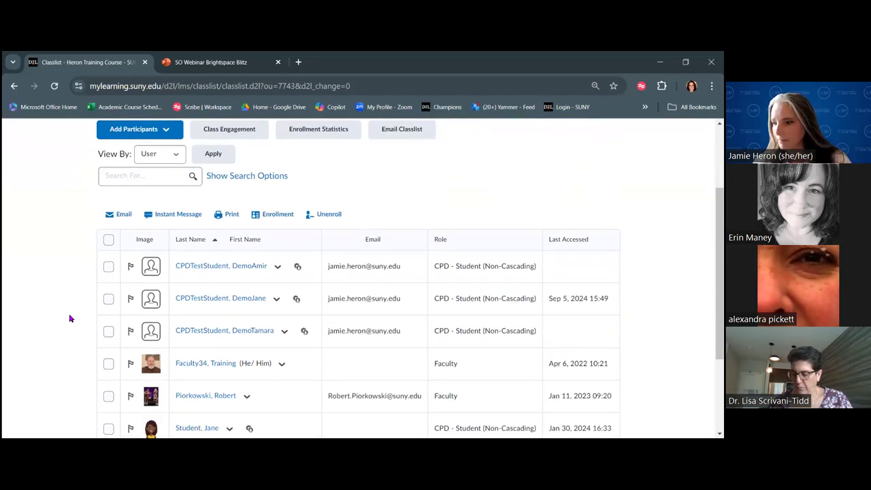
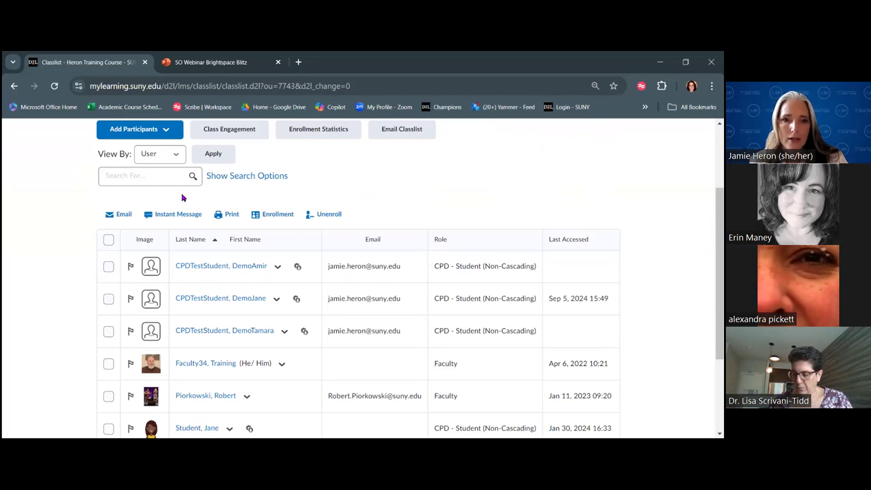
scroll(224, 178, "up", 1)
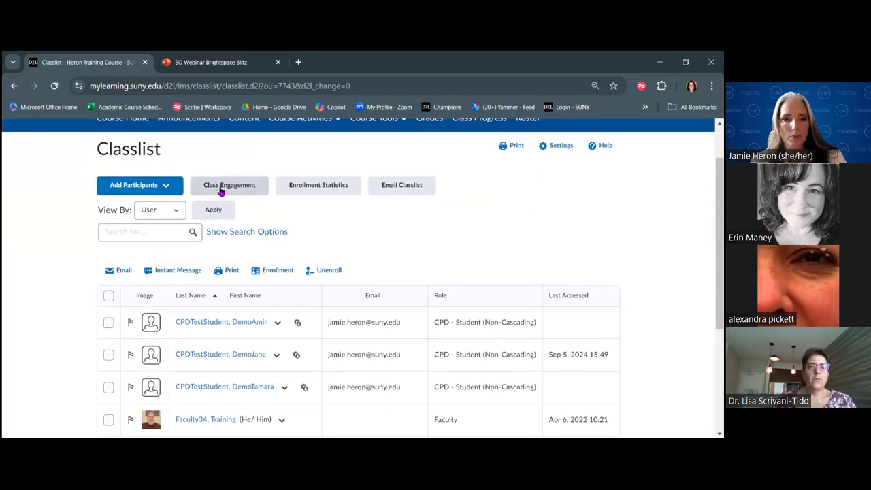
left_click(221, 191)
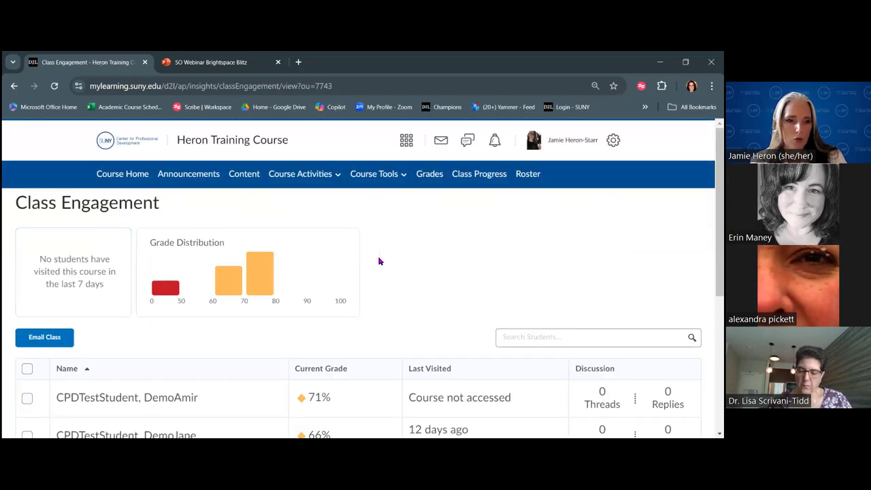
scroll(380, 261, "down", 1)
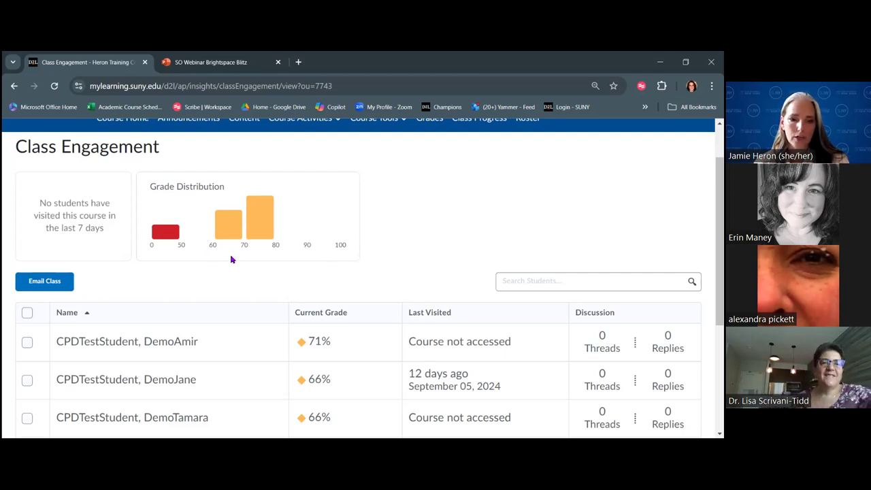
scroll(230, 257, "down", 3)
scroll(123, 212, "down", 2)
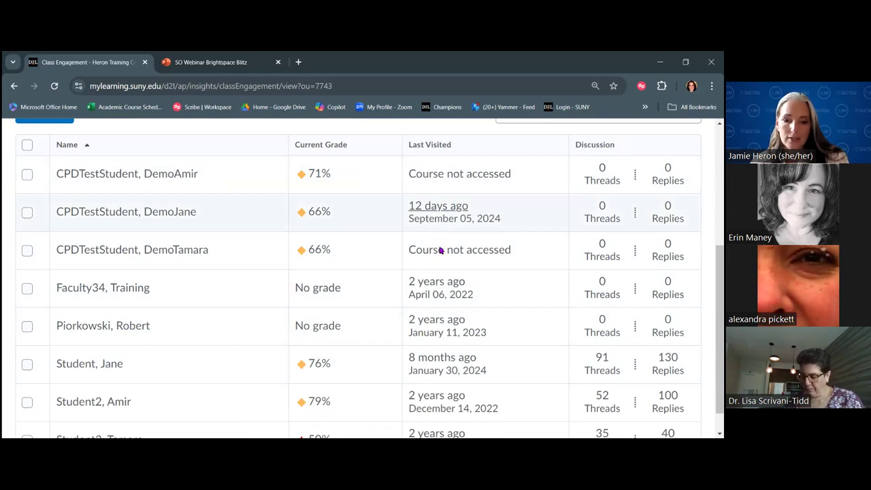
scroll(446, 354, "down", 1)
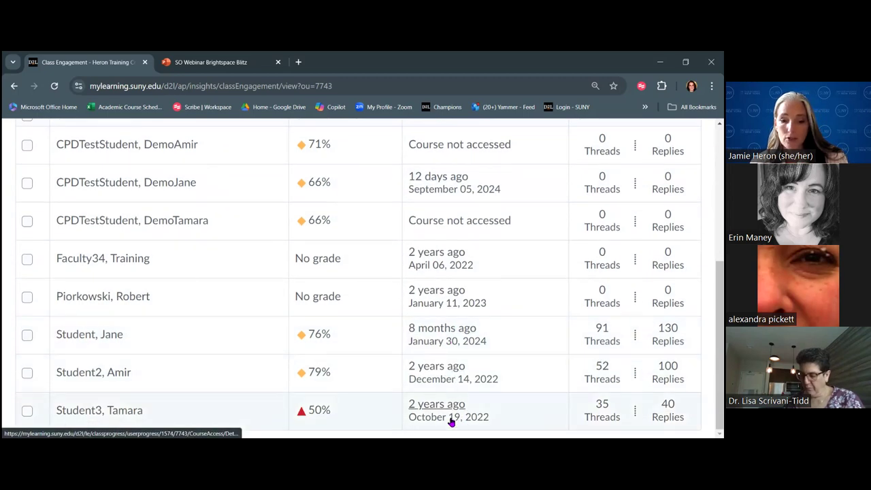
scroll(476, 368, "up", 2)
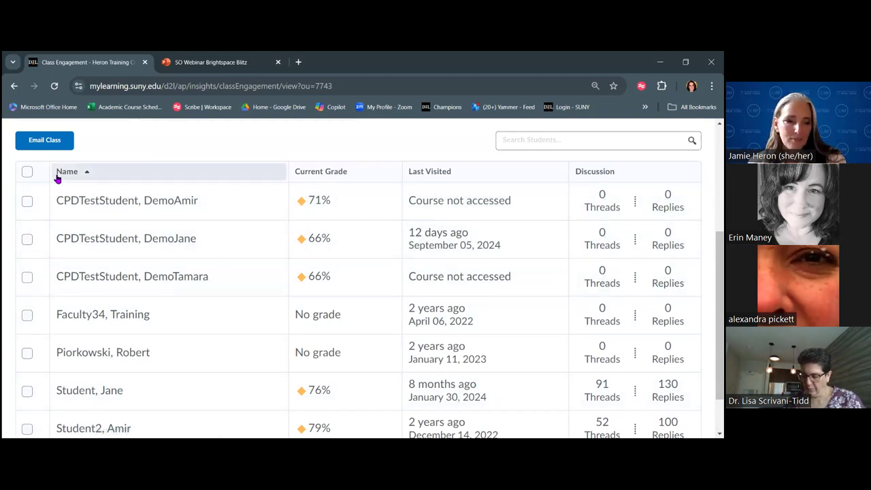
scroll(140, 197, "up", 3)
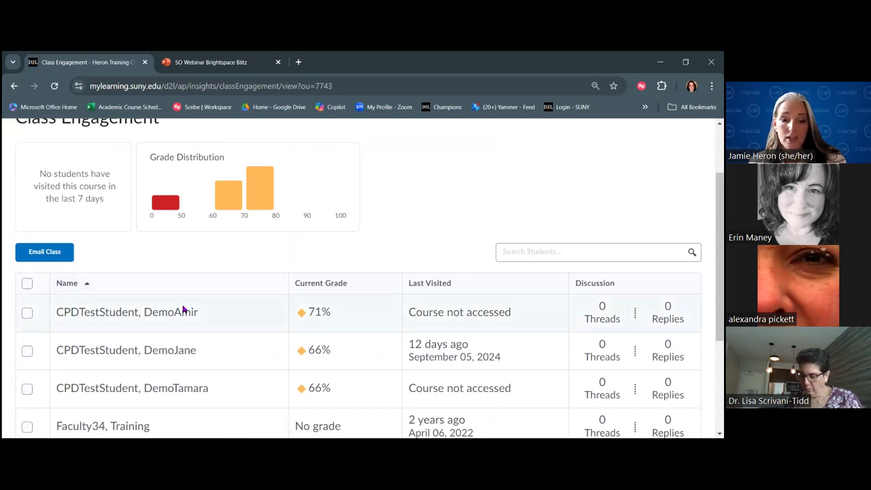
Select the two students marked Course not accessed in the Class Engagement table.
scroll(184, 309, "down", 1)
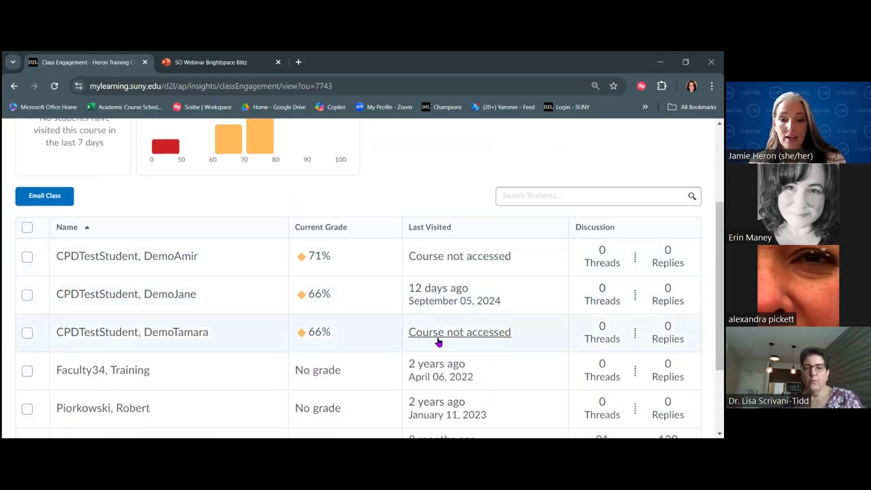
left_click(27, 333)
left_click(26, 257)
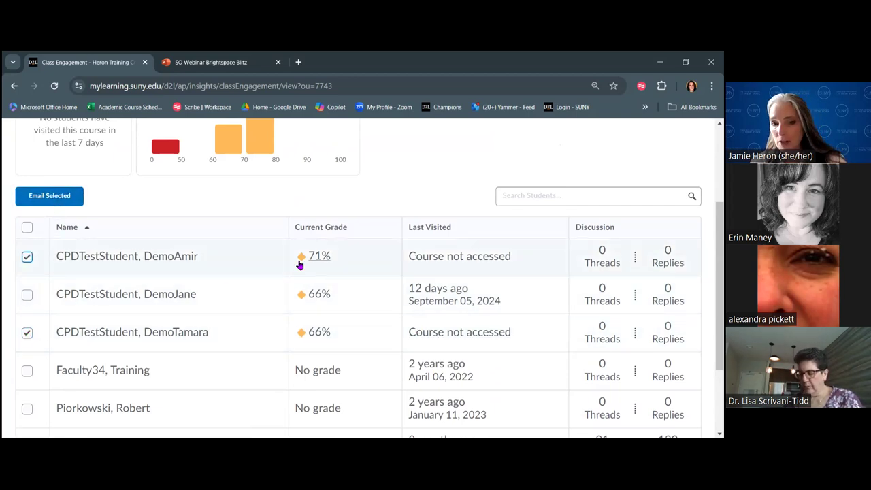
scroll(299, 263, "up", 3)
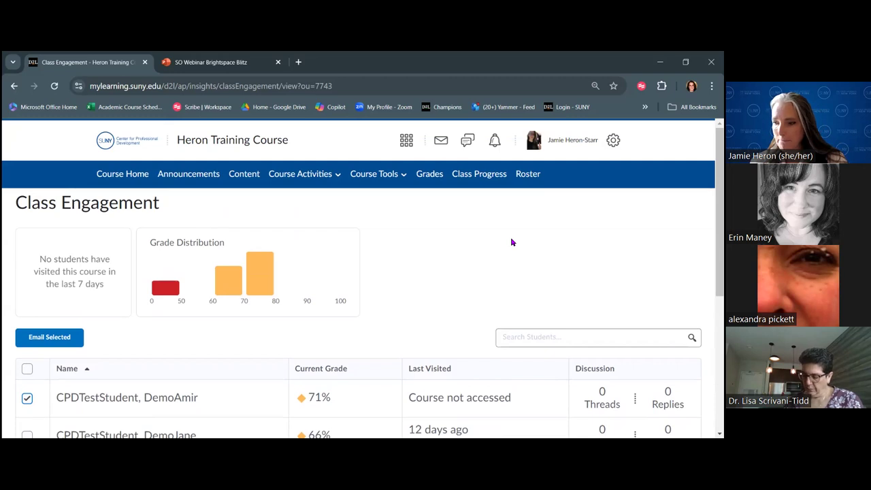
Return to the course roster and examine the participants' accommodations markers, roles and last access dates.
left_click(525, 178)
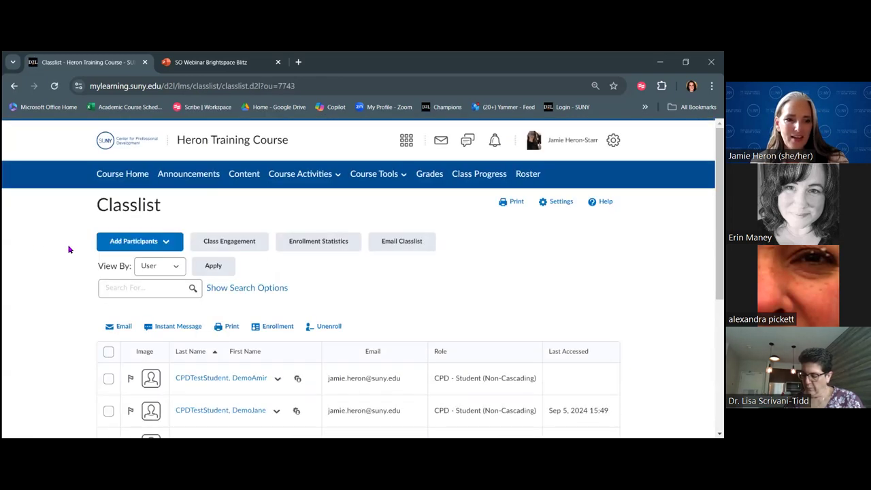
scroll(69, 250, "down", 5)
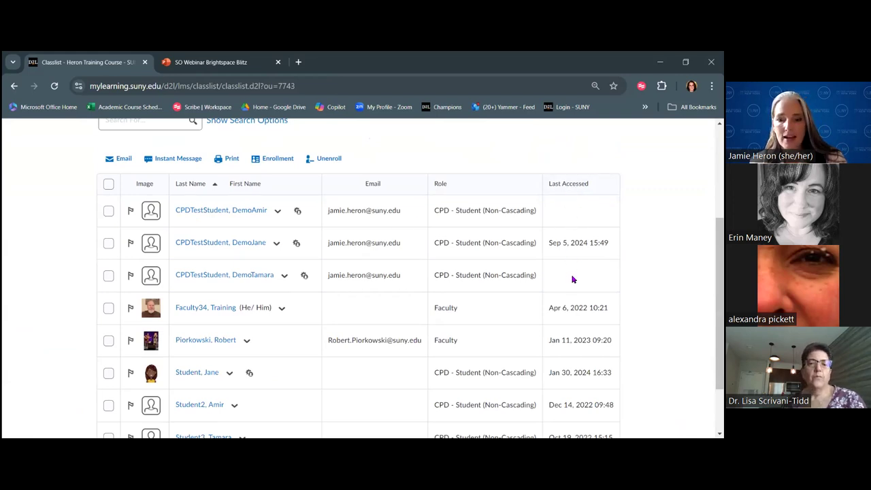
scroll(572, 273, "down", 2)
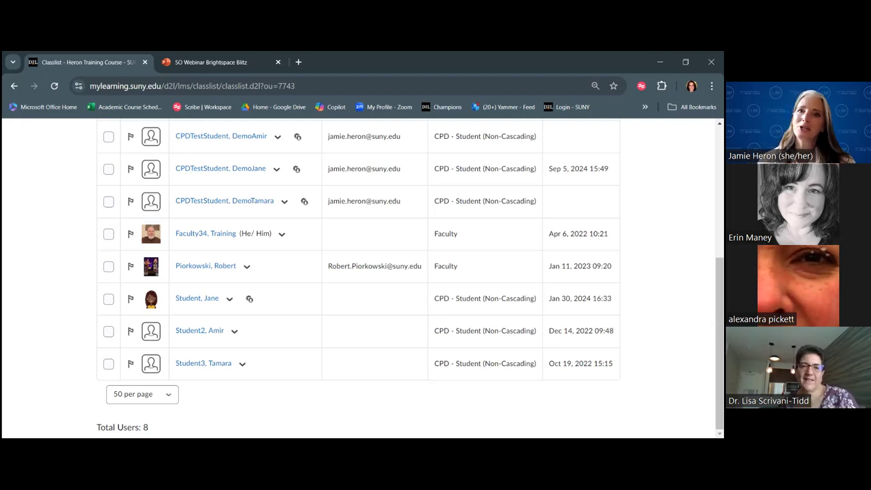
Open the Enrollment Statistics report from the classlist and examine the enrollments and withdrawals for each role.
scroll(358, 272, "up", 2)
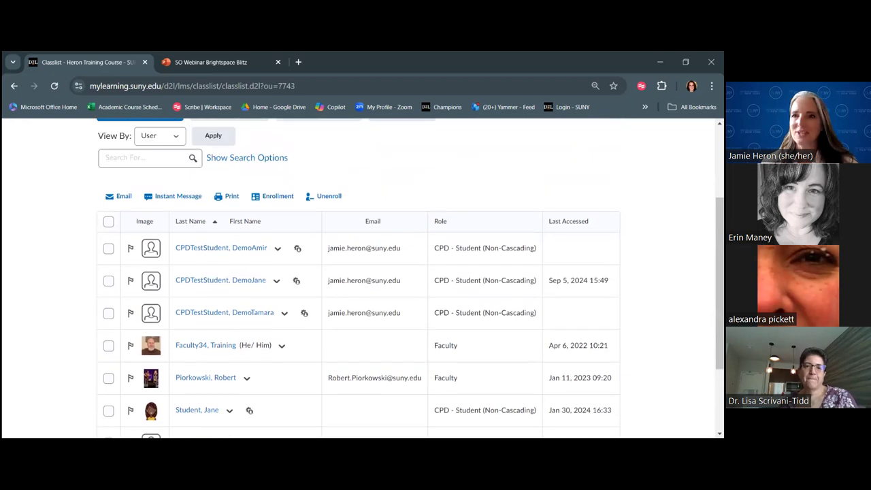
scroll(359, 272, "up", 2)
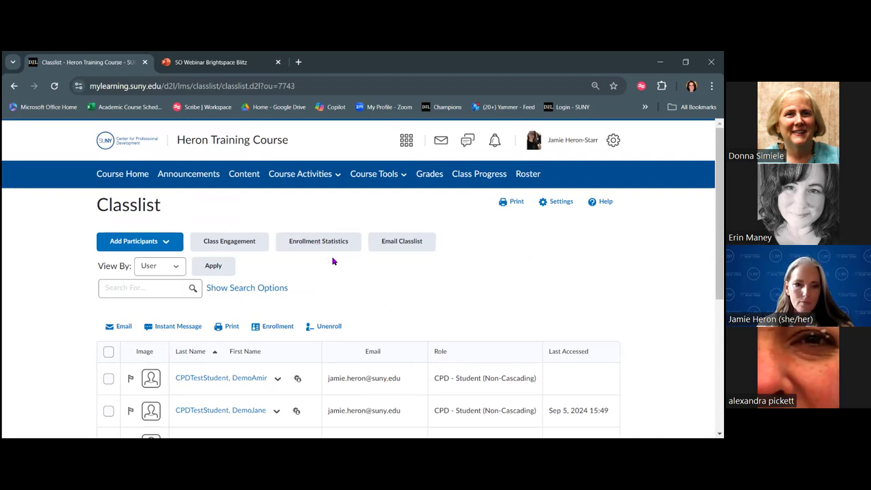
scroll(450, 280, "down", 1)
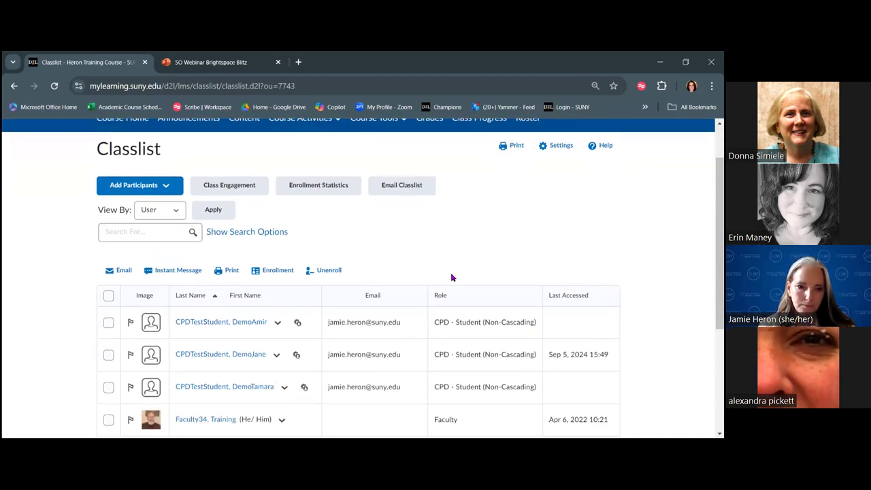
scroll(438, 277, "down", 3)
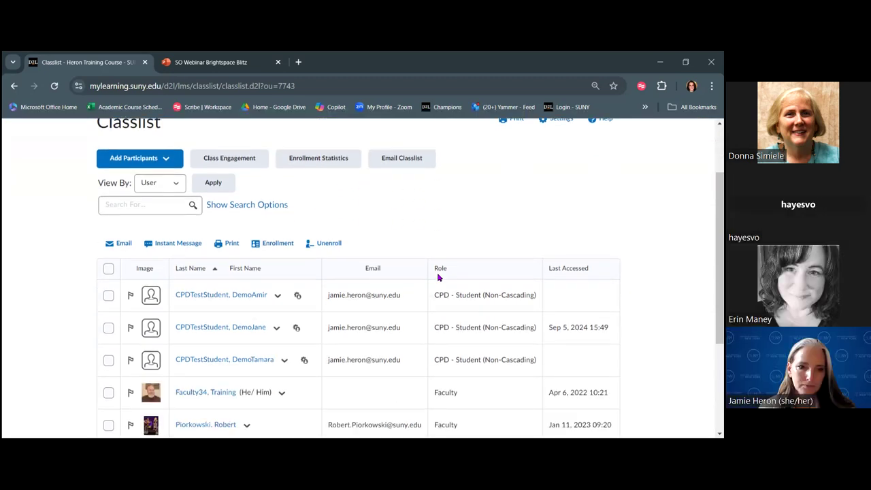
scroll(436, 277, "up", 5)
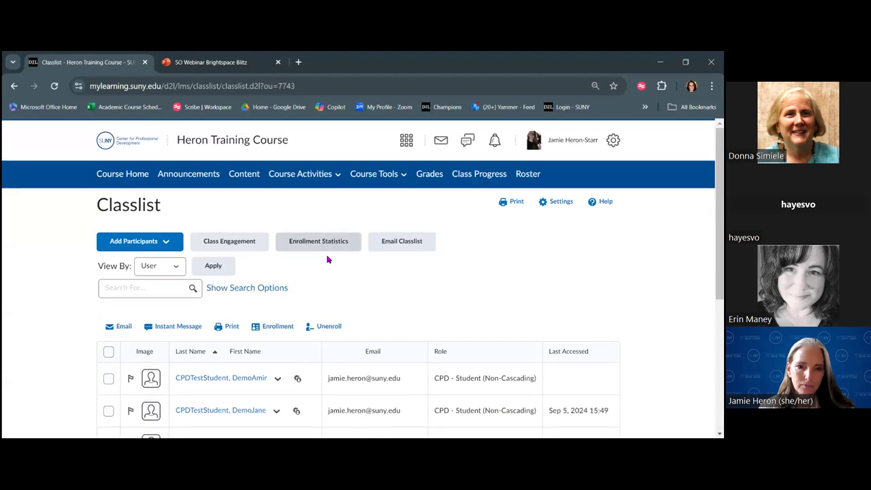
left_click(325, 250)
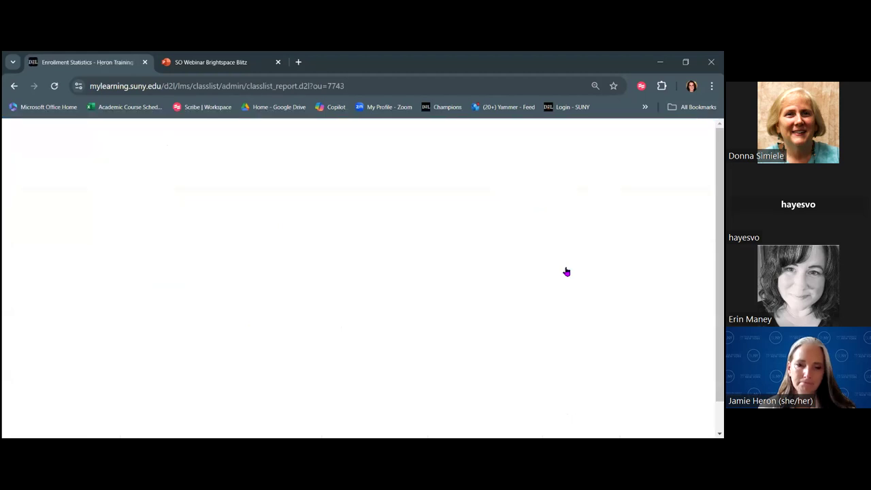
scroll(566, 272, "down", 1)
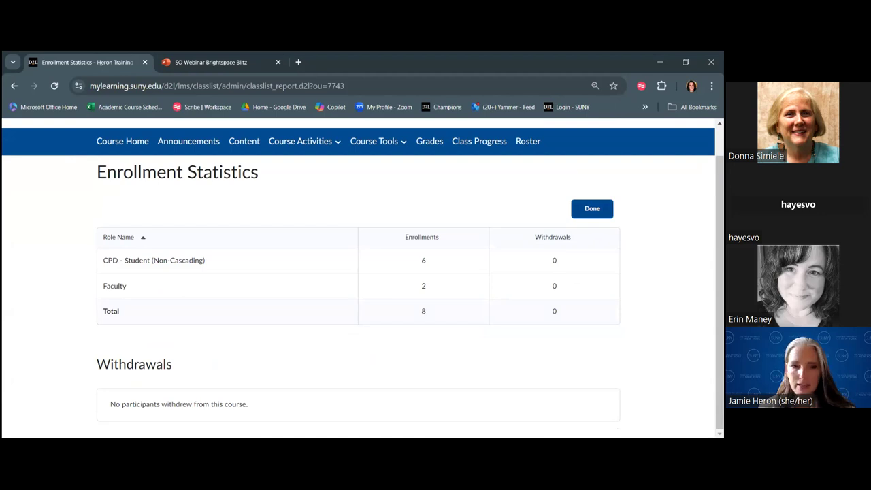
Return to the course roster, reopen Enrollment Statistics and check its Withdrawals section.
left_click(528, 142)
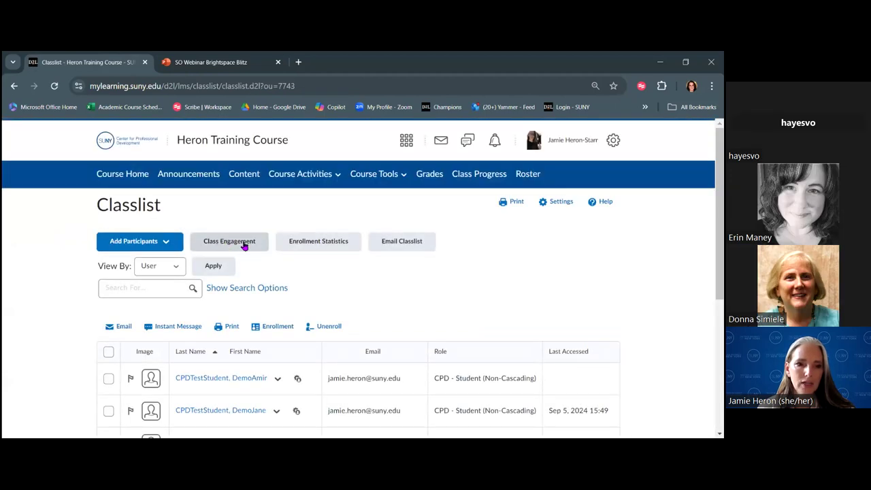
left_click(329, 252)
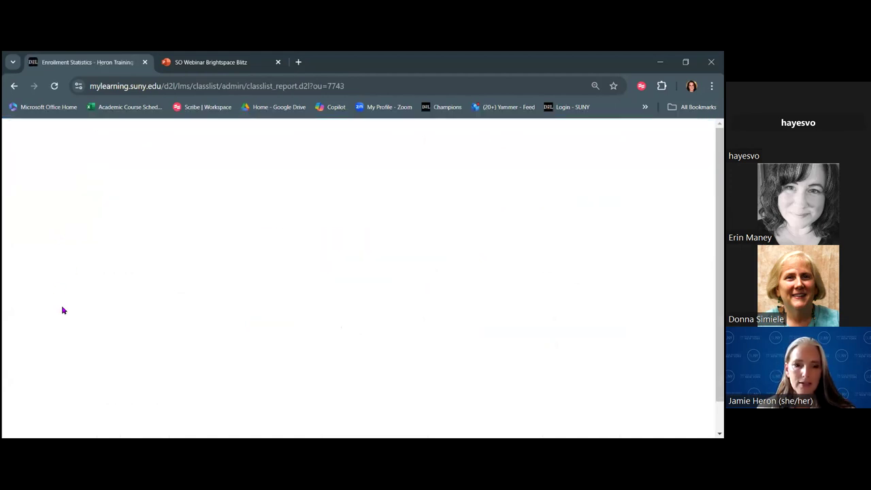
scroll(211, 428, "down", 1)
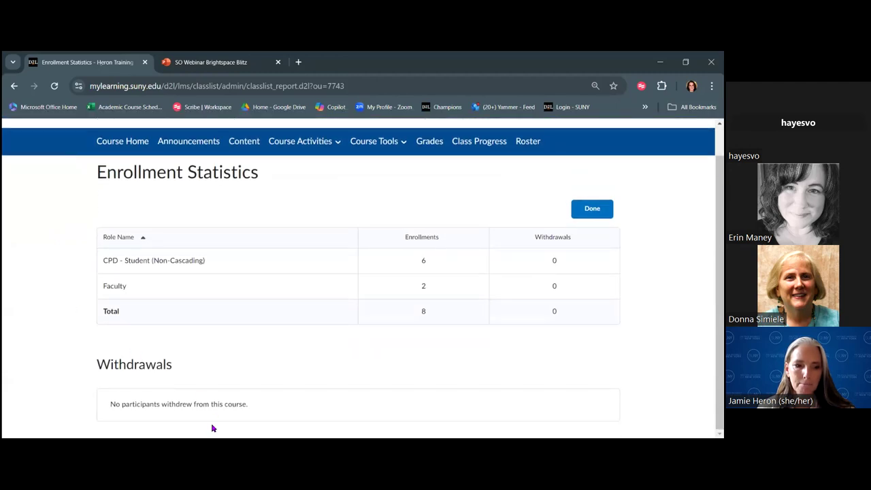
scroll(417, 350, "up", 1)
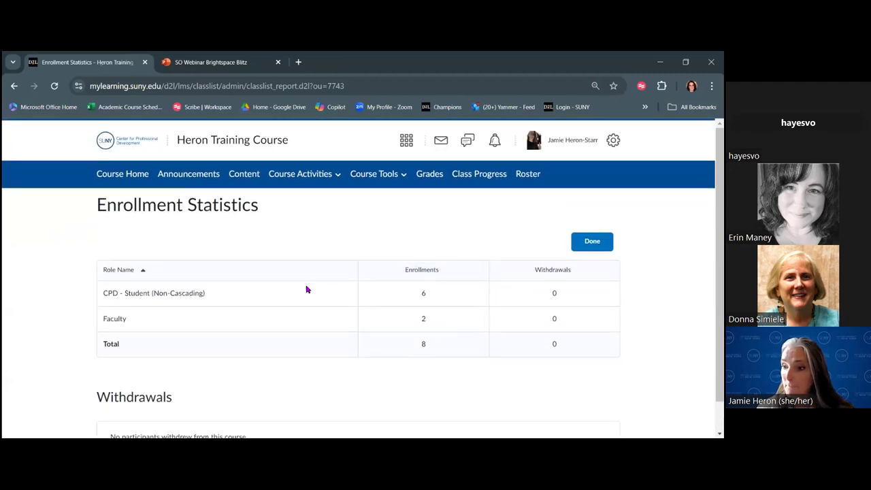
Open the Course Admin page from the course tools and look over its administration tools, including the Classlist link.
left_click(390, 177)
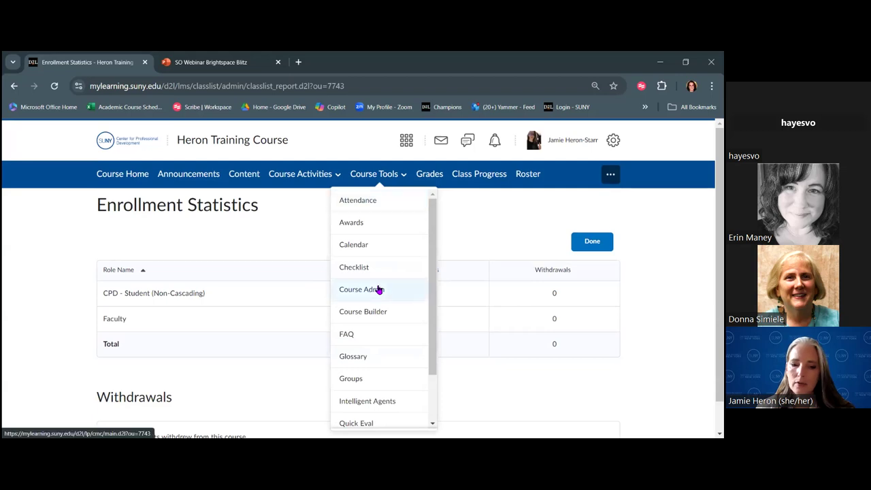
scroll(378, 292, "down", 2)
scroll(379, 291, "up", 2)
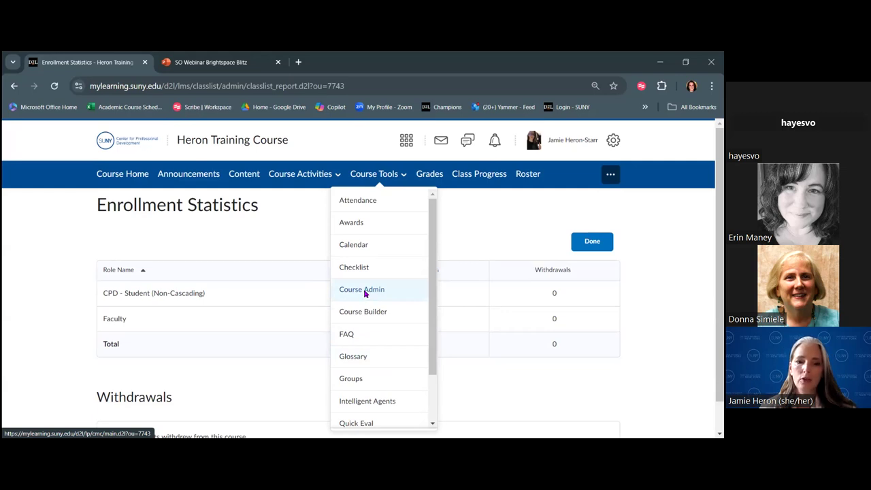
left_click(364, 290)
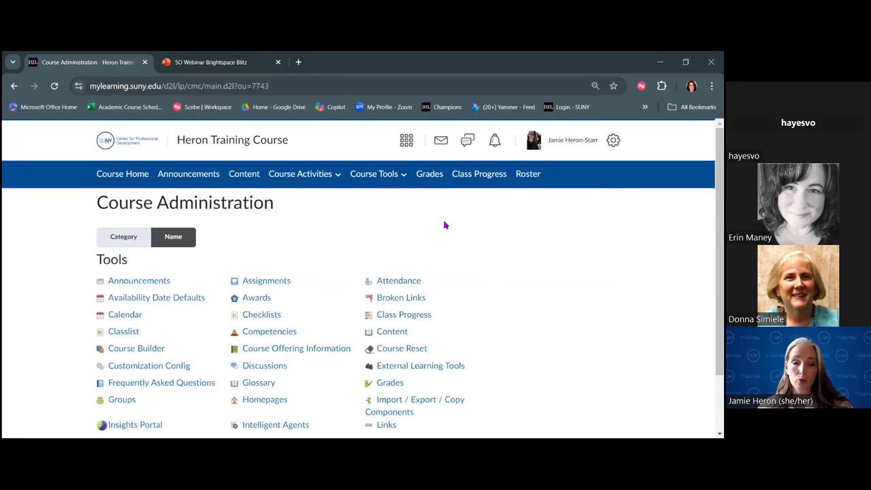
scroll(429, 235, "down", 1)
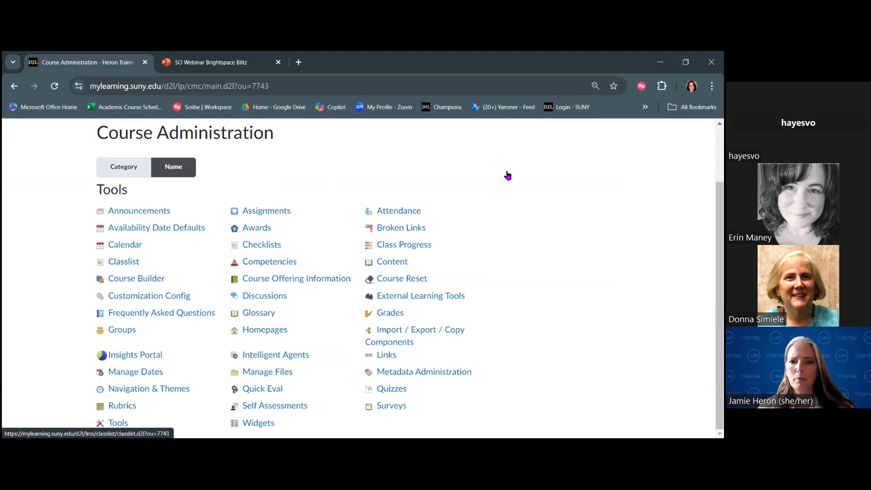
scroll(542, 177, "up", 1)
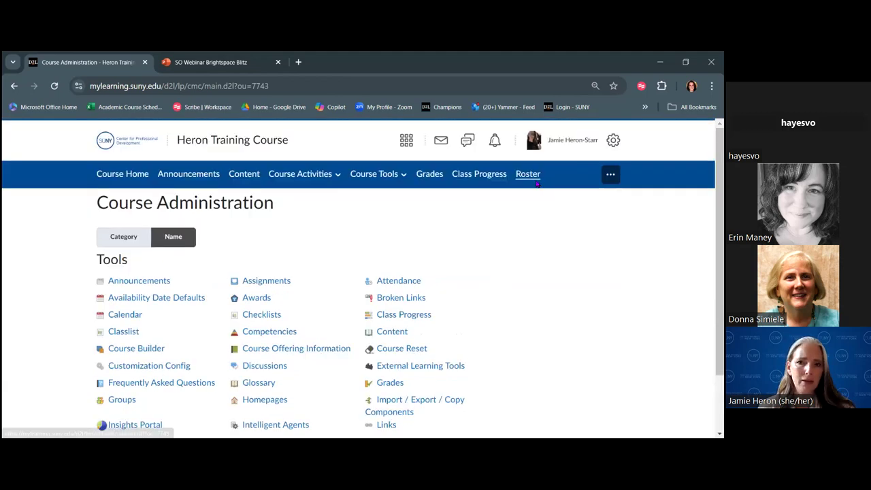
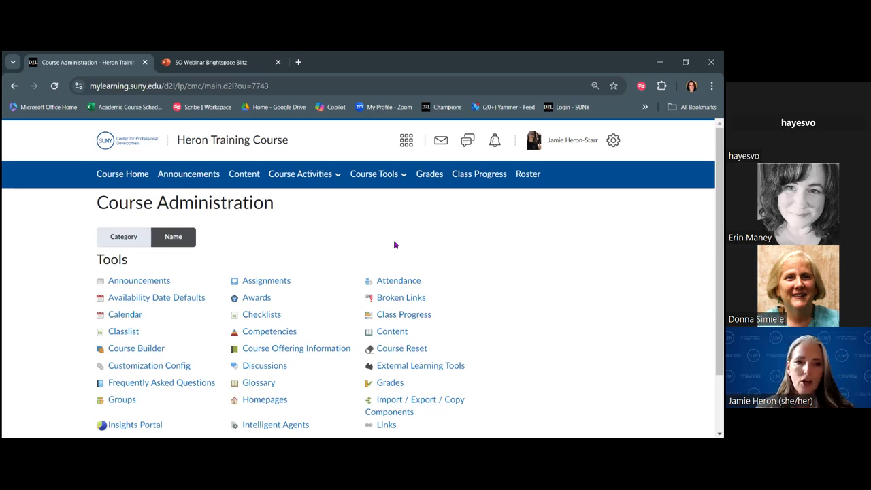
Open Class Progress and examine each student's system access, content completed, quizzing and grades.
left_click(476, 179)
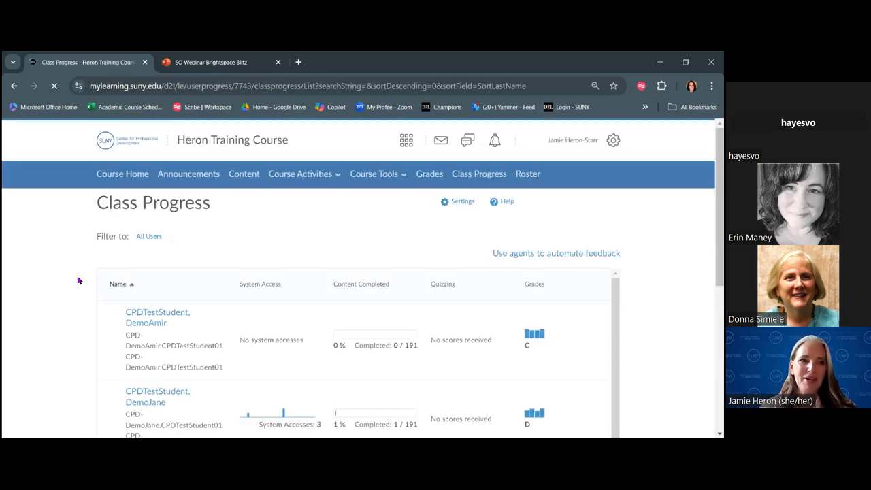
scroll(74, 266, "down", 2)
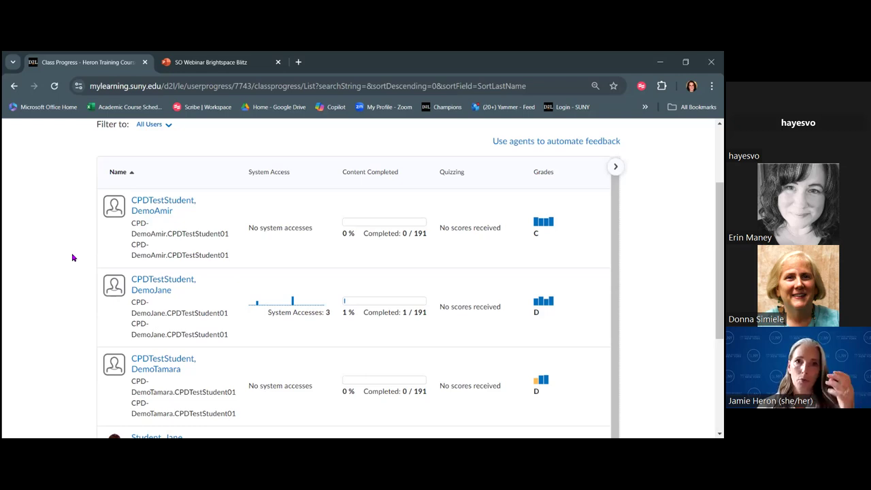
scroll(73, 257, "up", 1)
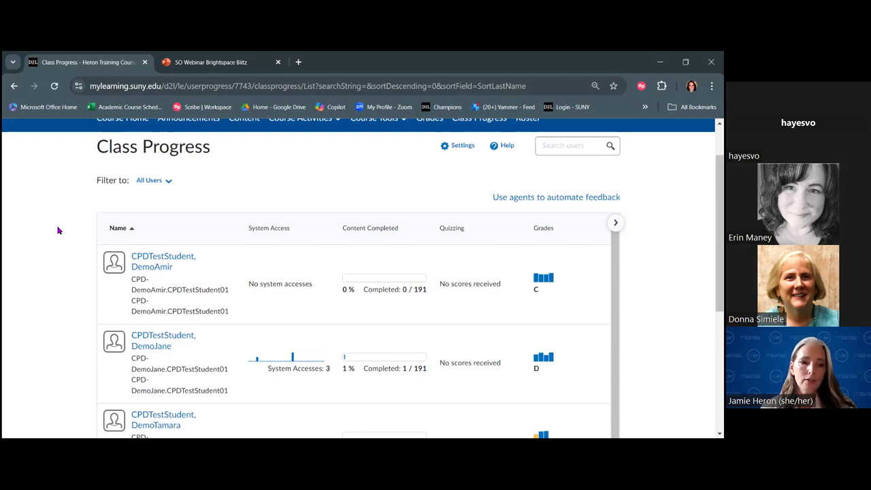
scroll(58, 231, "down", 1)
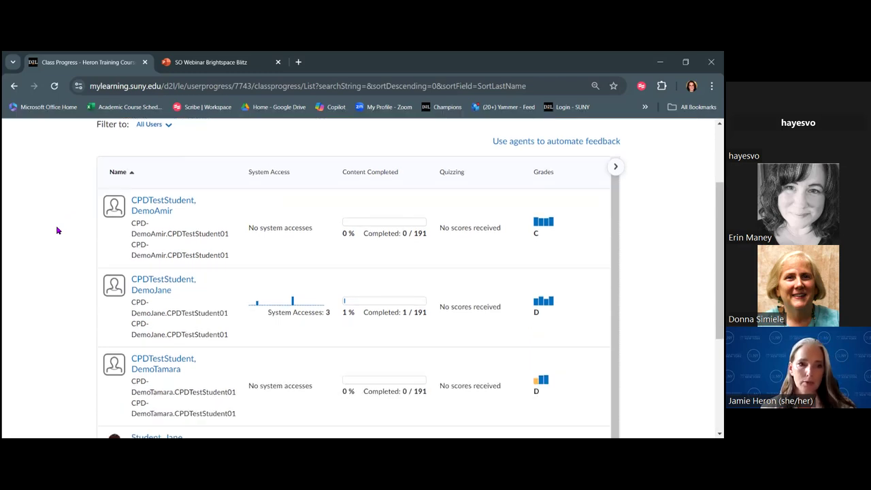
mouse_move(114, 255)
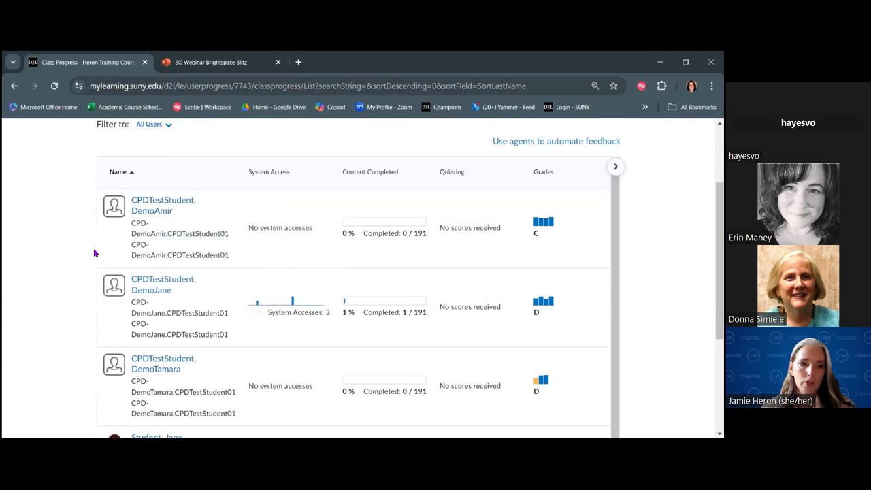
mouse_move(118, 207)
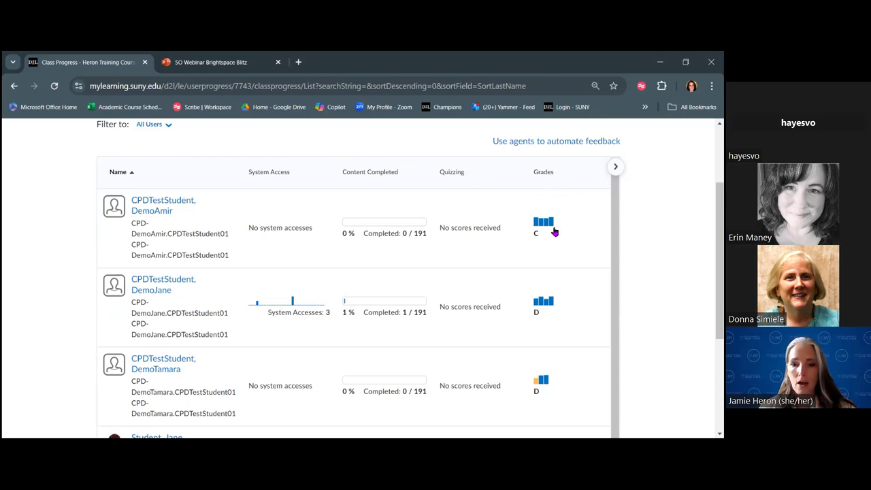
mouse_move(537, 229)
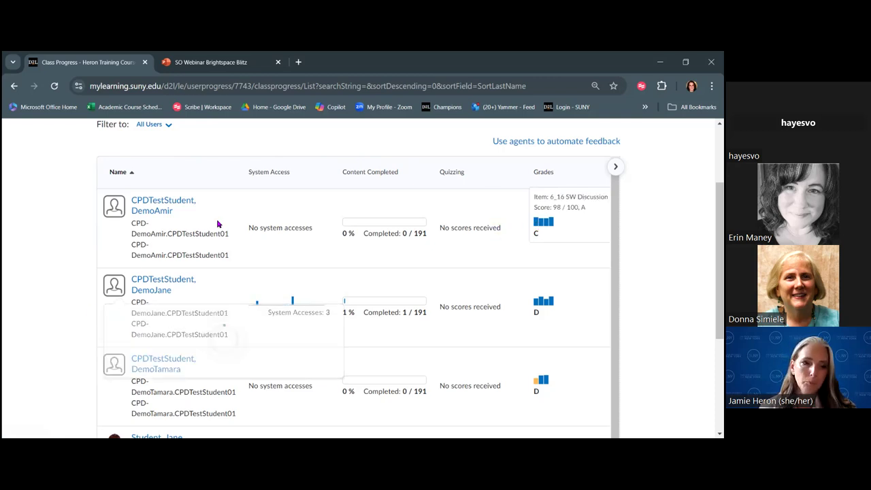
scroll(203, 219, "down", 1)
scroll(208, 249, "down", 2)
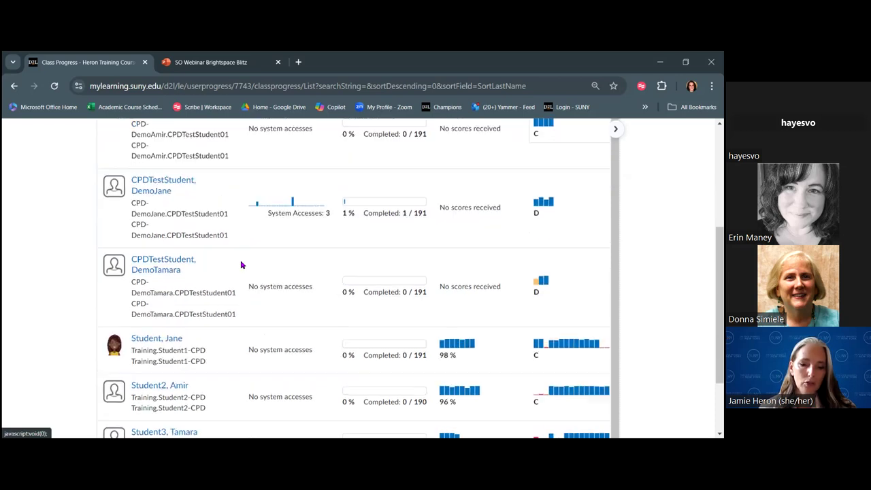
scroll(213, 308, "down", 1)
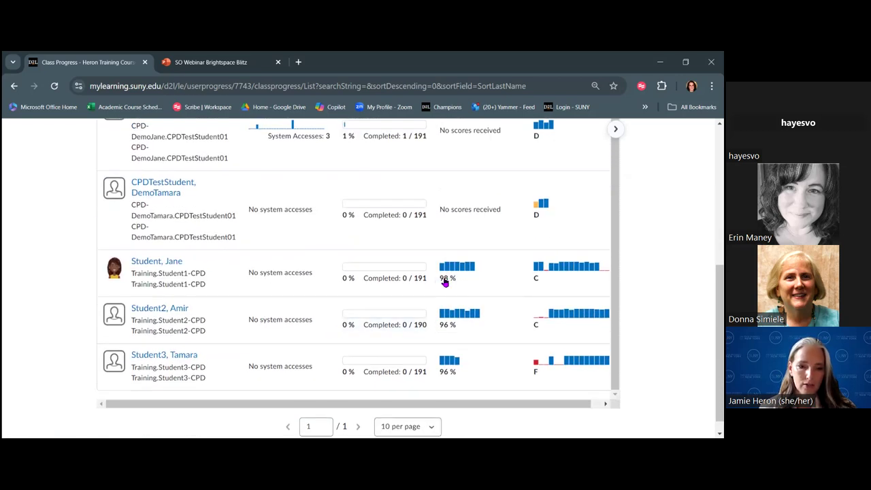
Open the Progress Summary of the student with the 98 % quizzing score and expand Grades Received to review the individual grades.
left_click(144, 265)
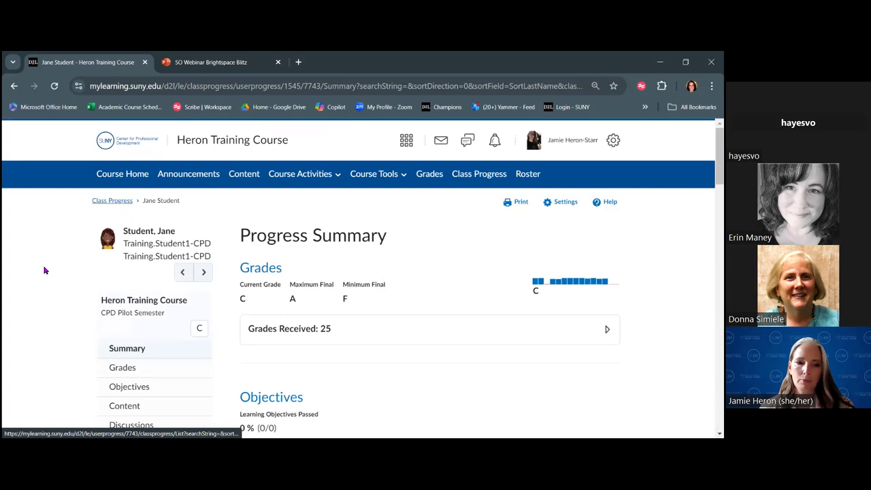
scroll(43, 270, "down", 1)
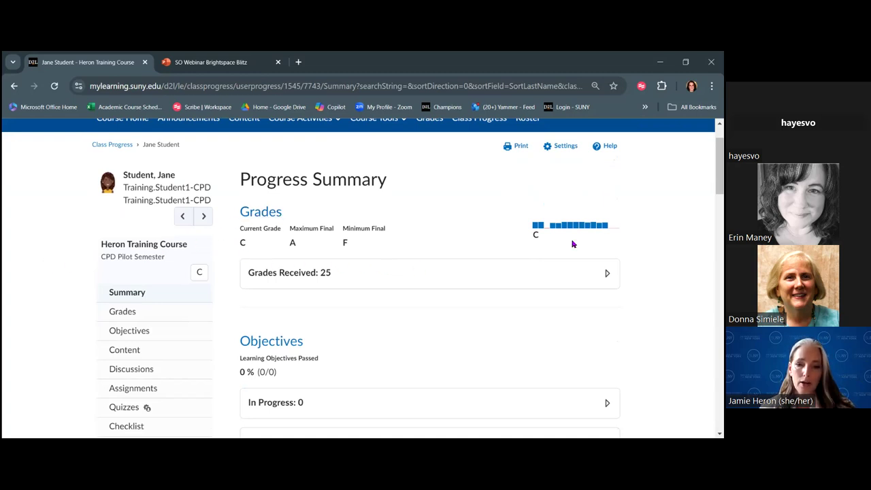
left_click(419, 268)
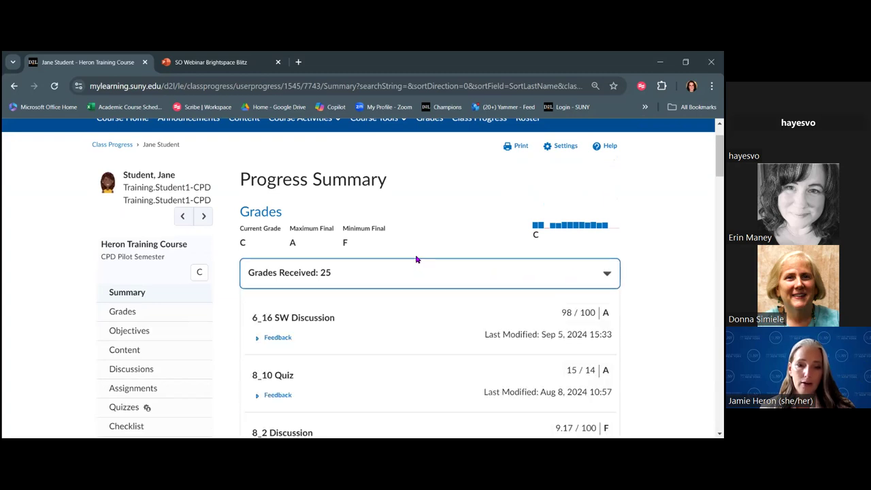
scroll(415, 257, "down", 2)
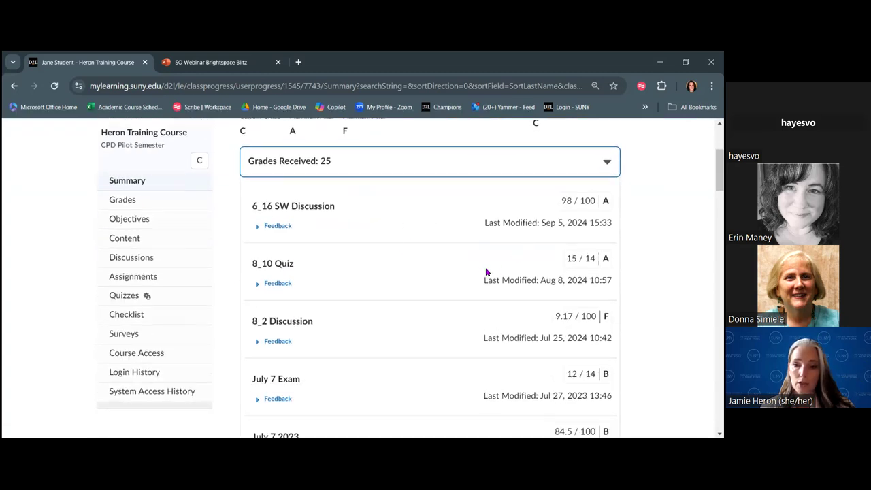
scroll(487, 272, "down", 3)
scroll(488, 269, "down", 2)
scroll(489, 269, "down", 5)
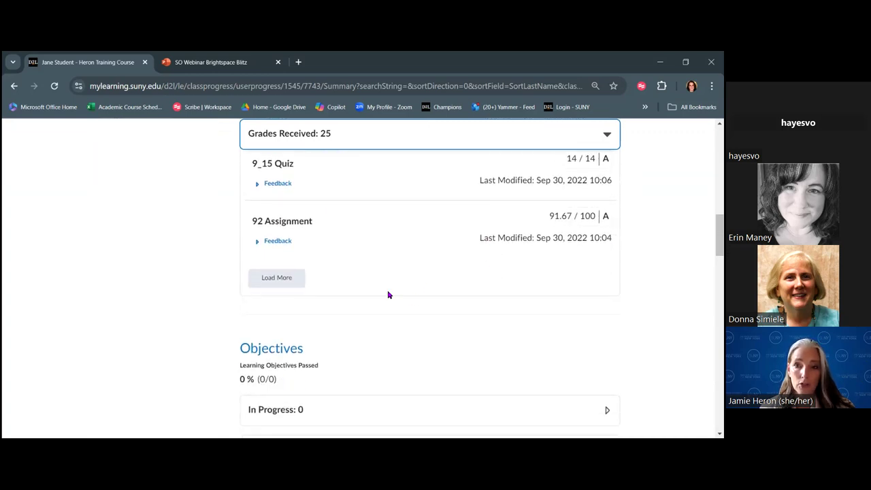
scroll(383, 306, "up", 5)
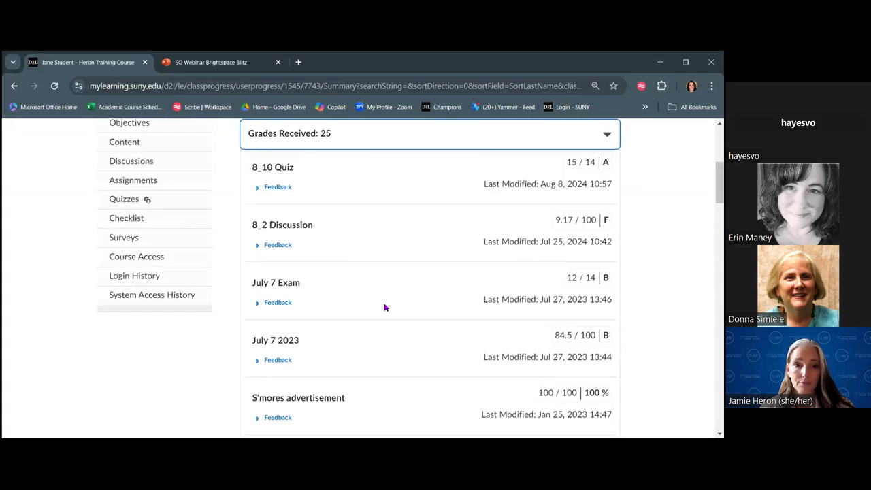
scroll(384, 307, "up", 4)
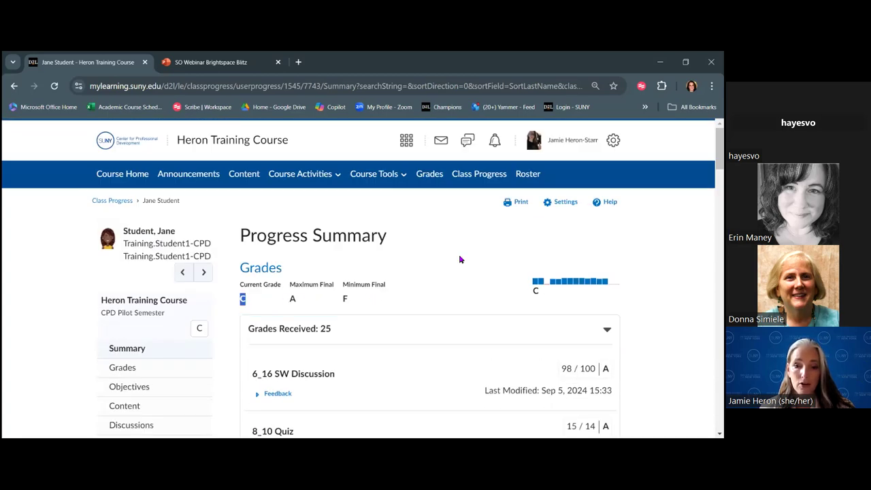
Expand Topics Visited in the Content section of the student's Progress Summary and review the visits and time spent per topic.
scroll(458, 258, "down", 15)
scroll(456, 259, "down", 5)
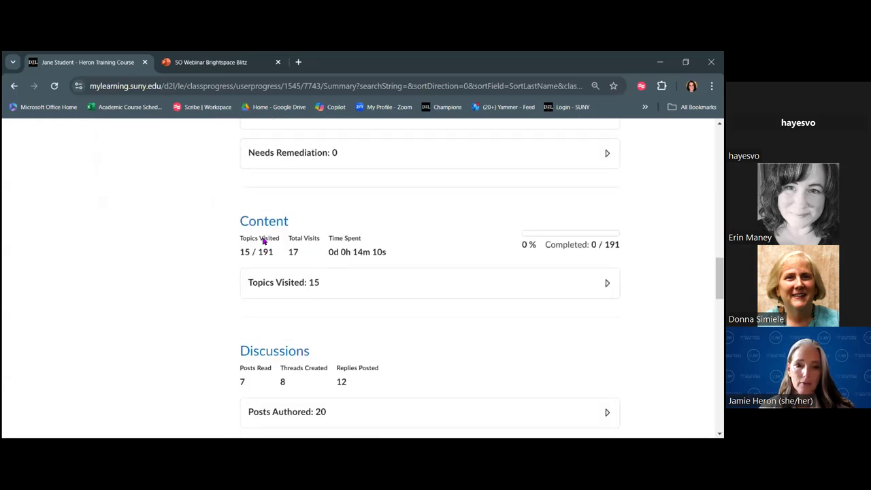
left_click(521, 286)
scroll(207, 253, "down", 2)
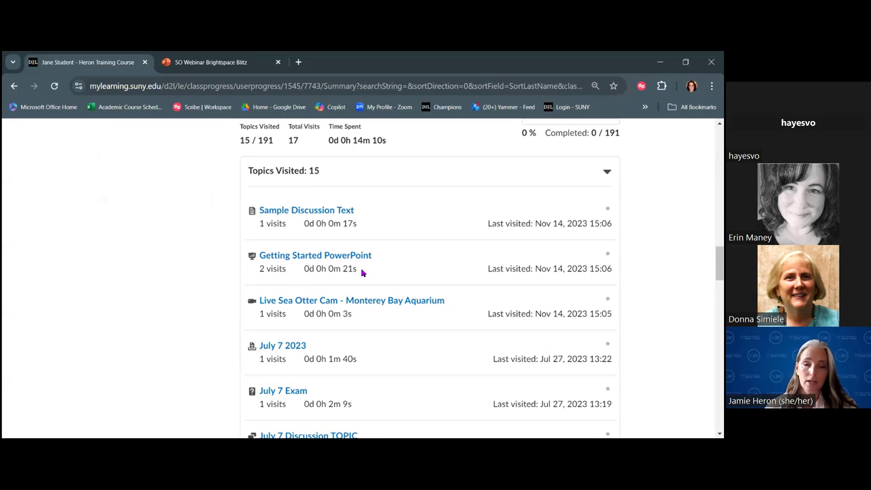
Examine the remaining visited topics and the Discussions, Assignments and Quizzes sections of the student's Progress Summary.
scroll(198, 275, "down", 1)
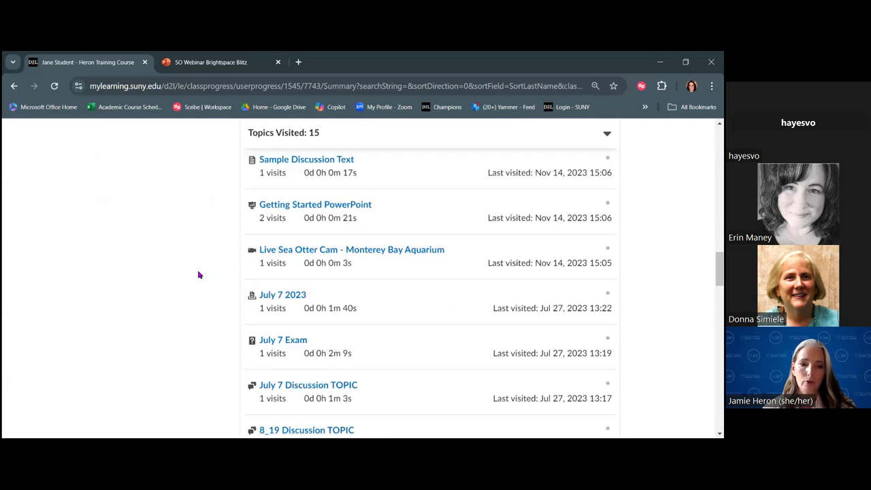
scroll(194, 239, "down", 1)
scroll(194, 240, "down", 2)
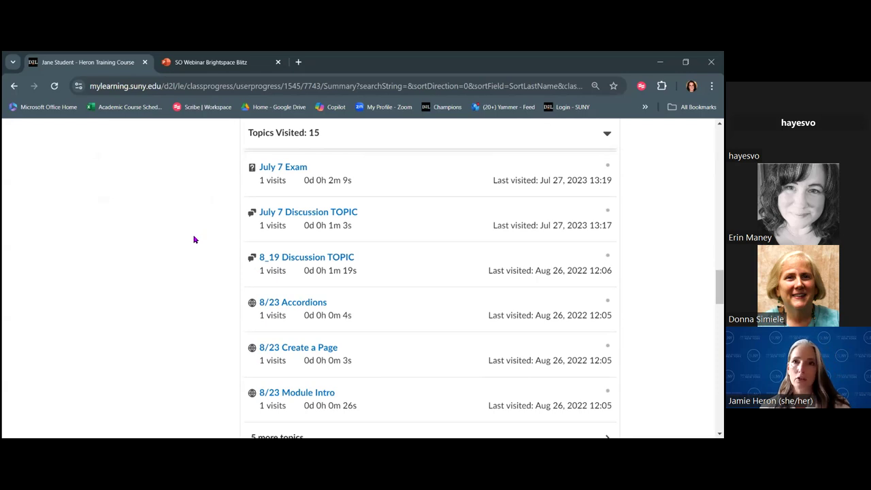
scroll(194, 240, "down", 3)
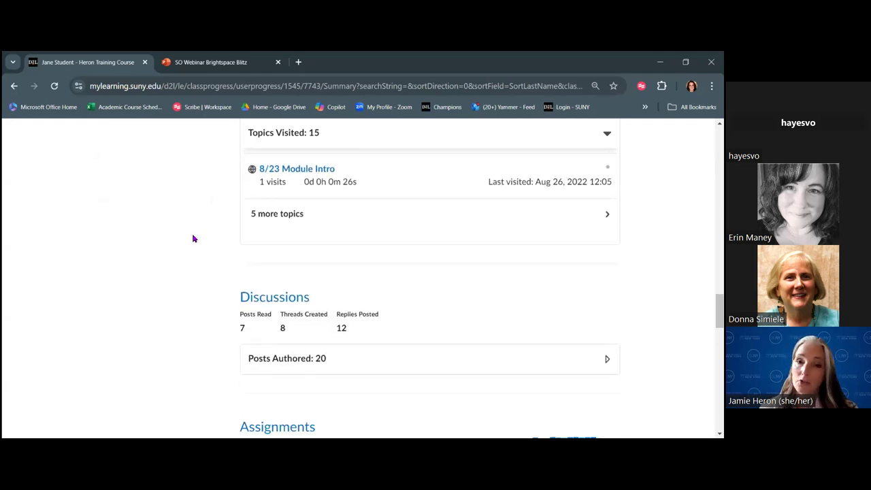
scroll(193, 239, "down", 2)
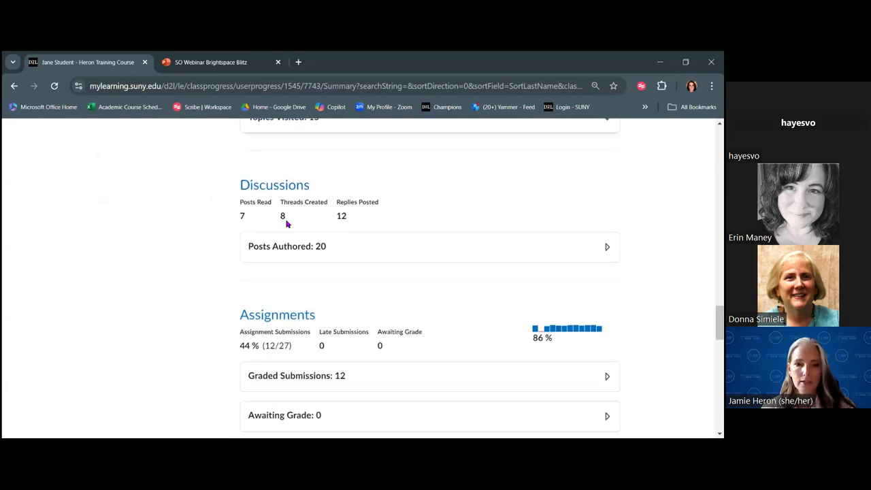
scroll(245, 196, "down", 1)
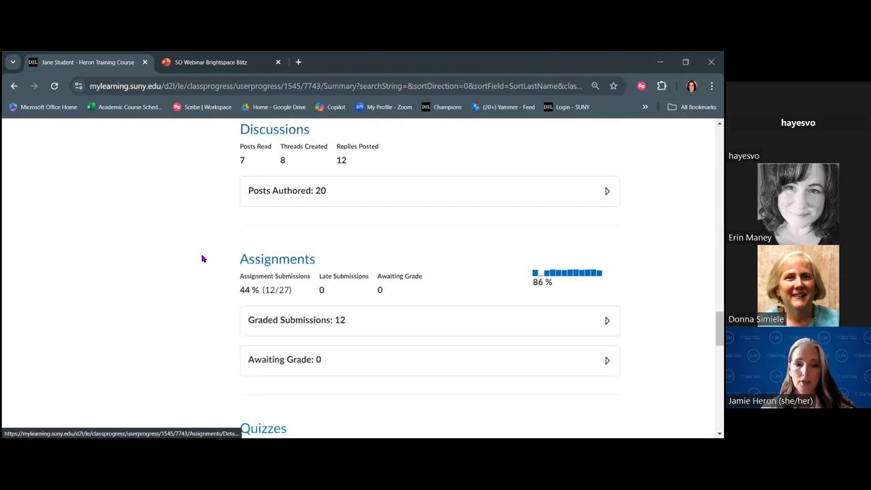
scroll(218, 257, "down", 3)
scroll(208, 264, "down", 1)
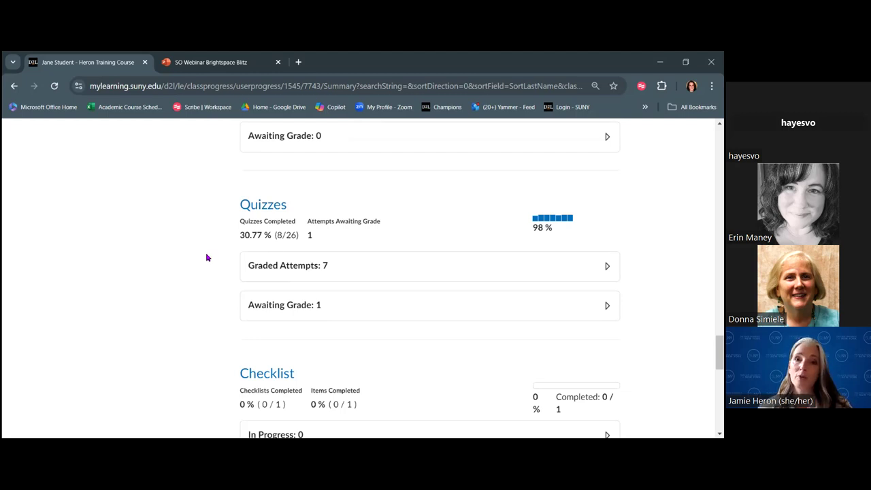
scroll(208, 258, "down", 4)
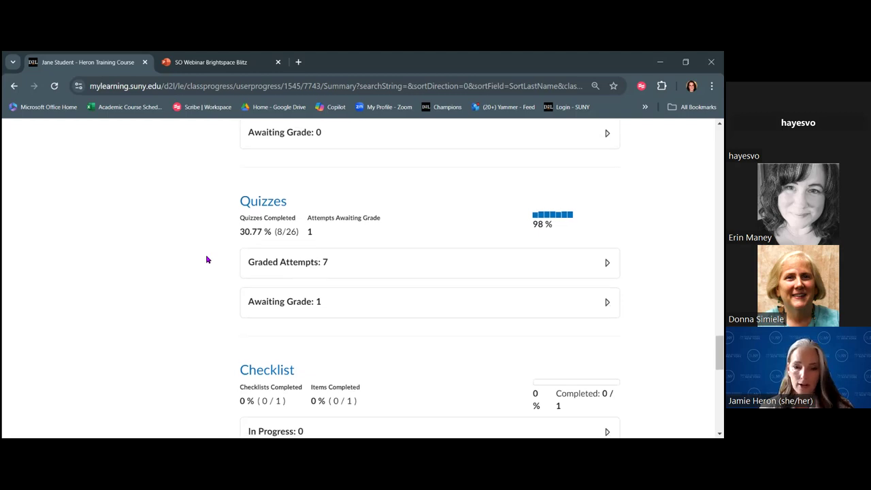
Review the Course Access and Login History sections near the end of the student's Progress Summary.
scroll(207, 258, "down", 3)
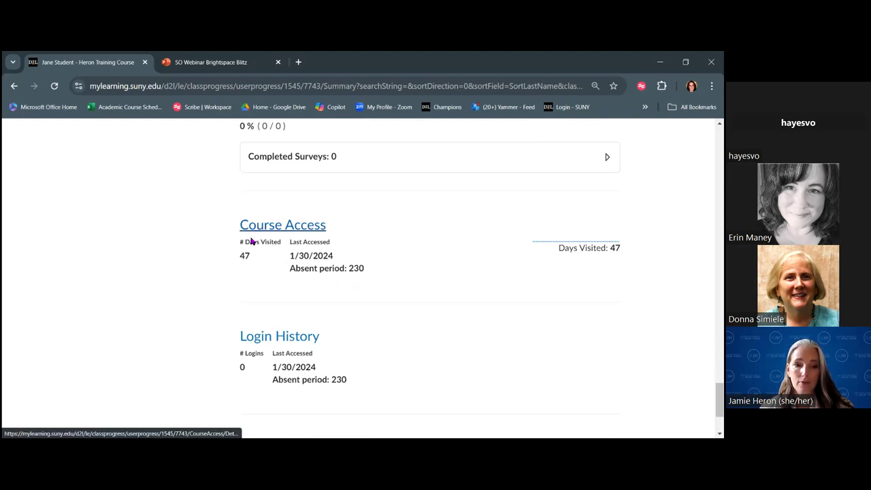
scroll(238, 253, "down", 1)
scroll(245, 269, "down", 1)
scroll(298, 289, "up", 1)
scroll(195, 208, "up", 1)
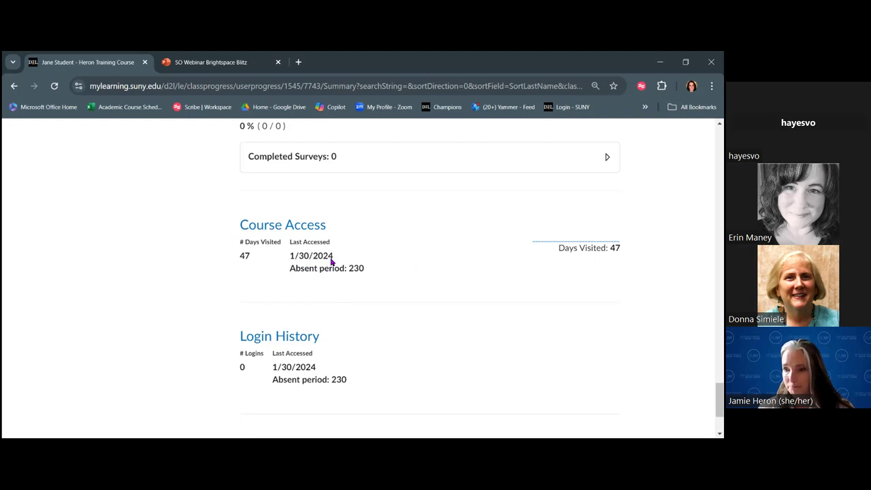
Return to the start of the Progress Summary and switch to the next student's summary.
scroll(239, 273, "up", 15)
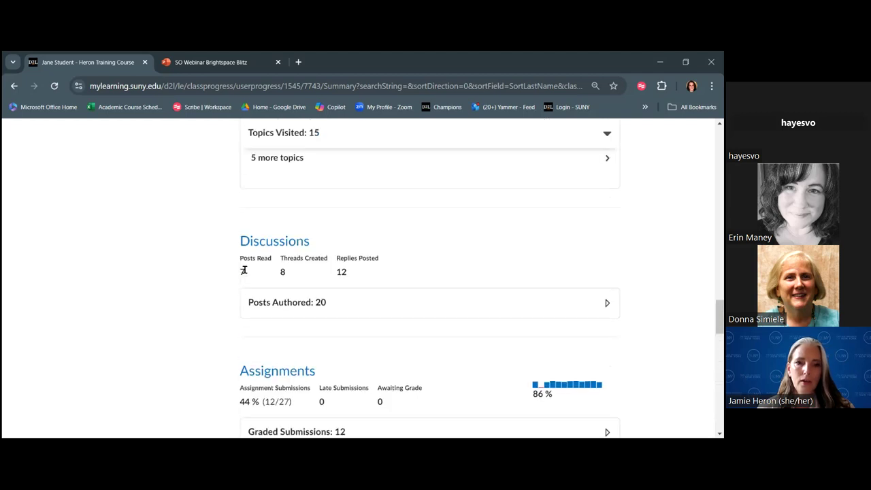
scroll(246, 272, "up", 15)
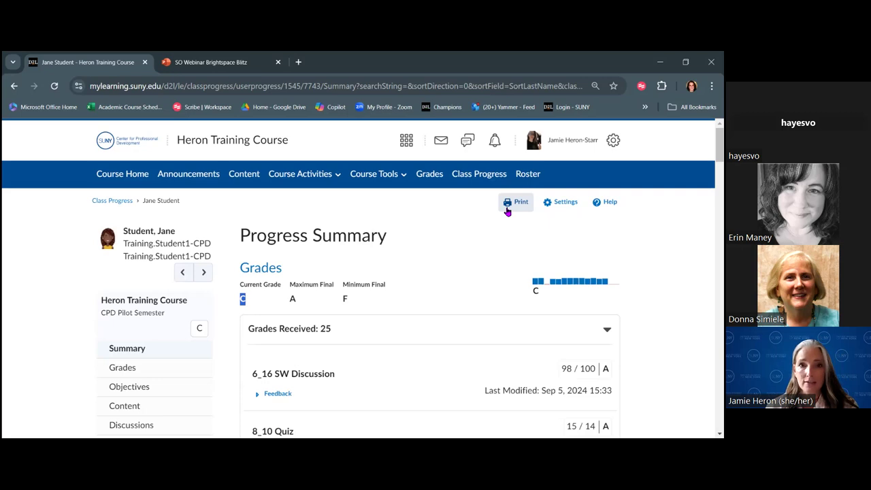
left_click(200, 270)
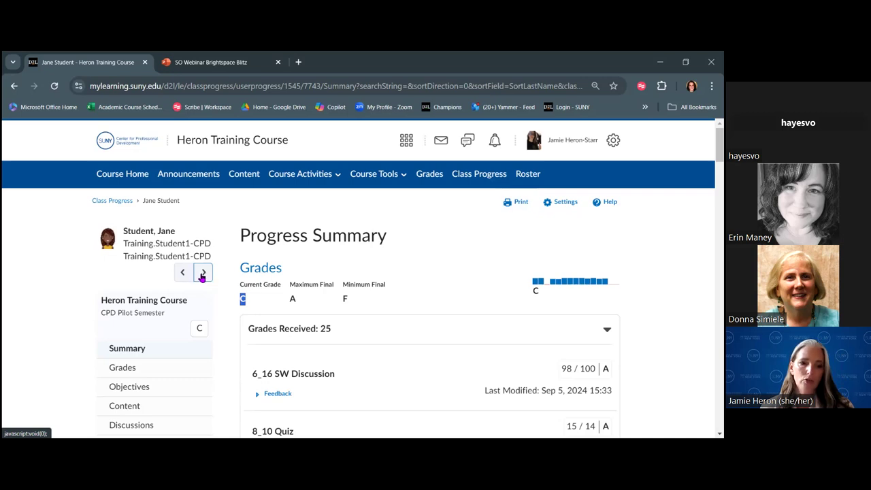
left_click(204, 278)
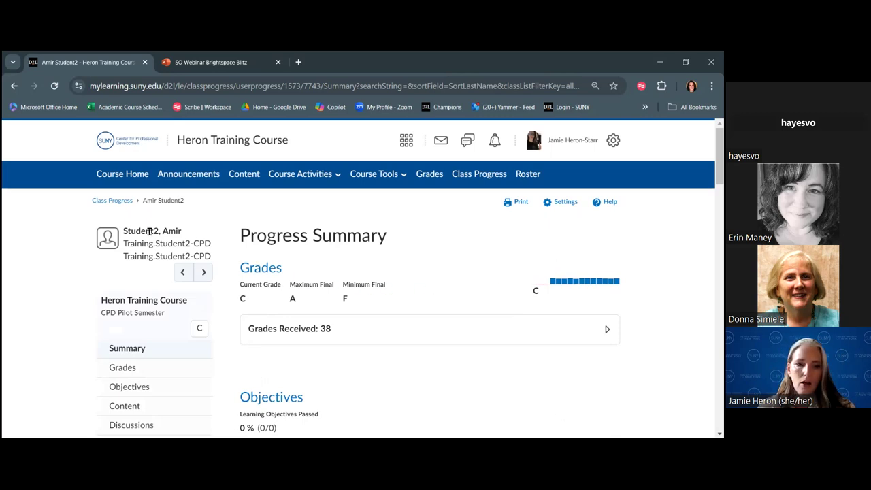
Leave the student's summary for the course homepage and open Class Engagement from the Course Overview widget.
left_click(121, 201)
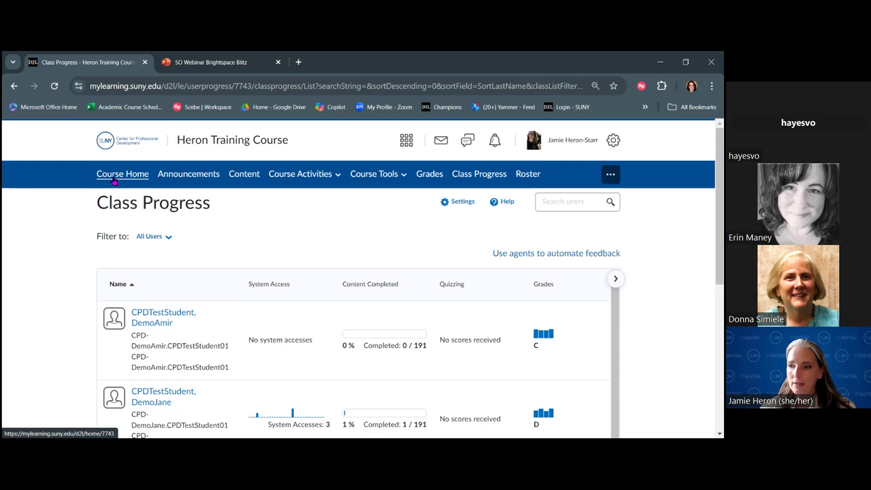
left_click(115, 180)
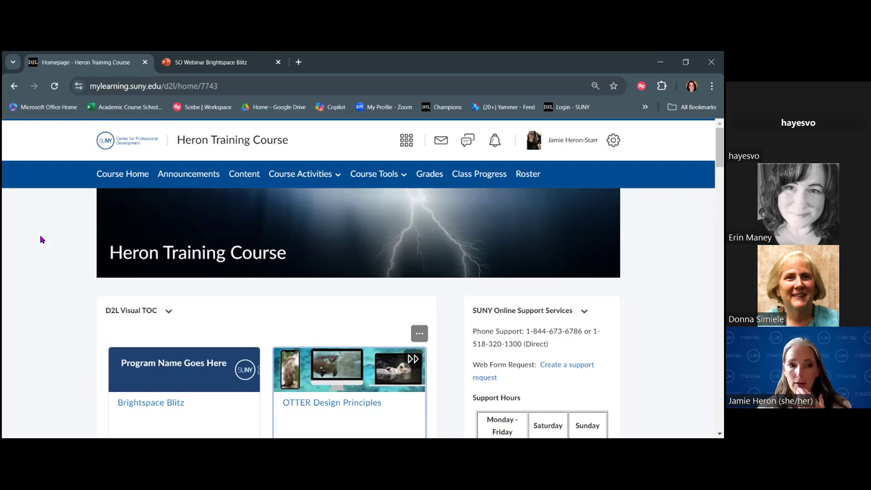
scroll(41, 239, "down", 10)
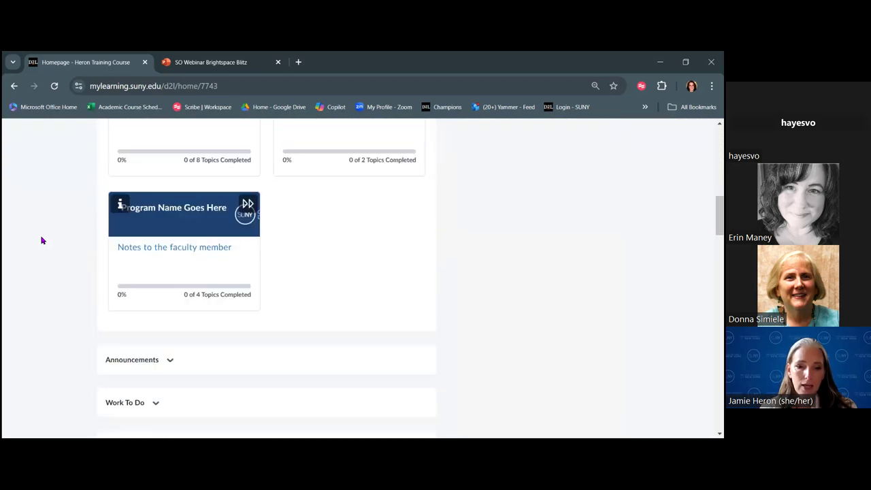
scroll(41, 240, "down", 1)
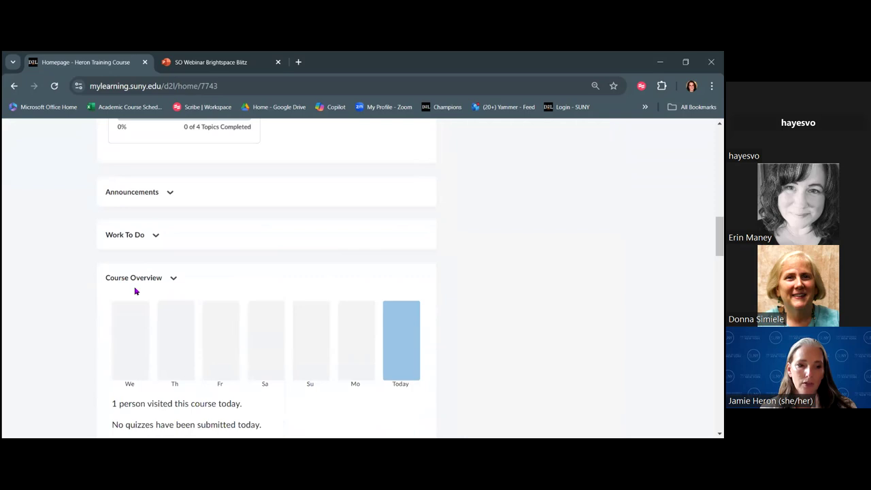
scroll(75, 272, "down", 2)
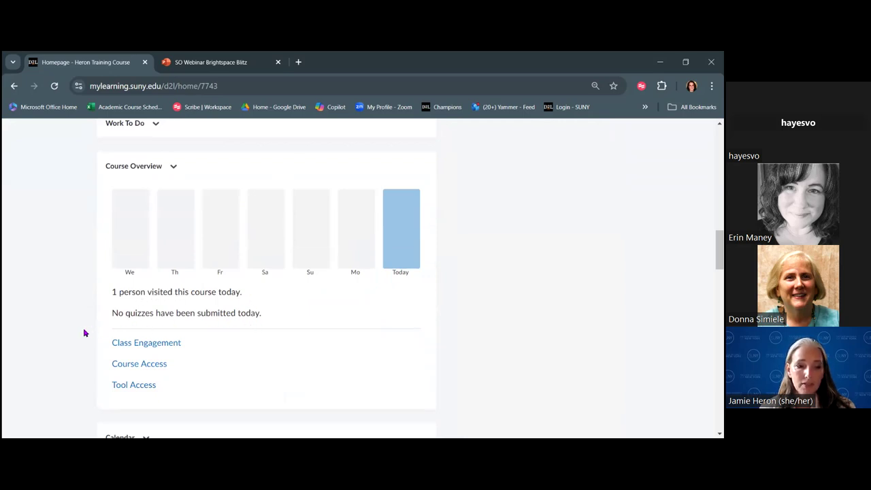
left_click(141, 348)
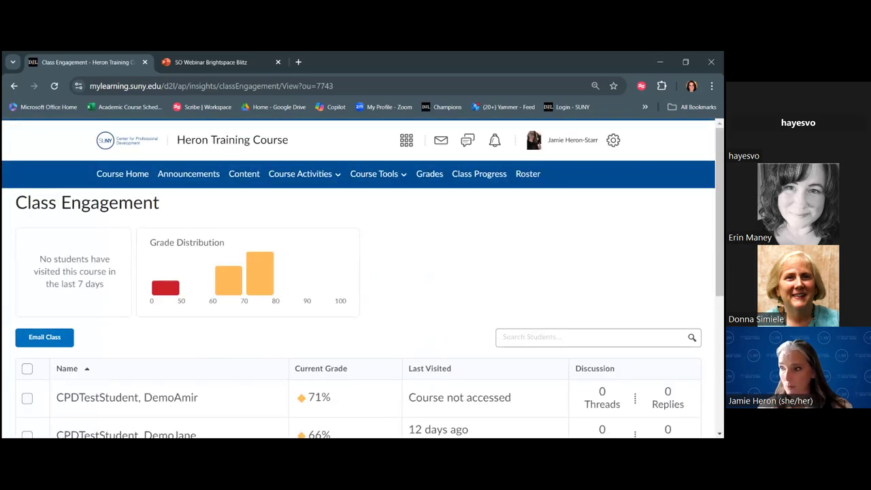
Examine the Class Engagement grade distribution and each student's current grade, last visit and discussion activity.
scroll(407, 306, "down", 1)
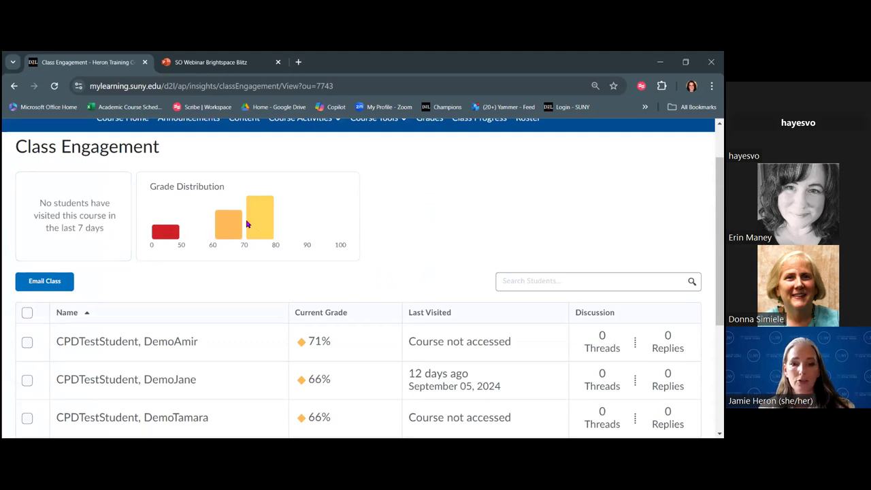
scroll(343, 235, "down", 2)
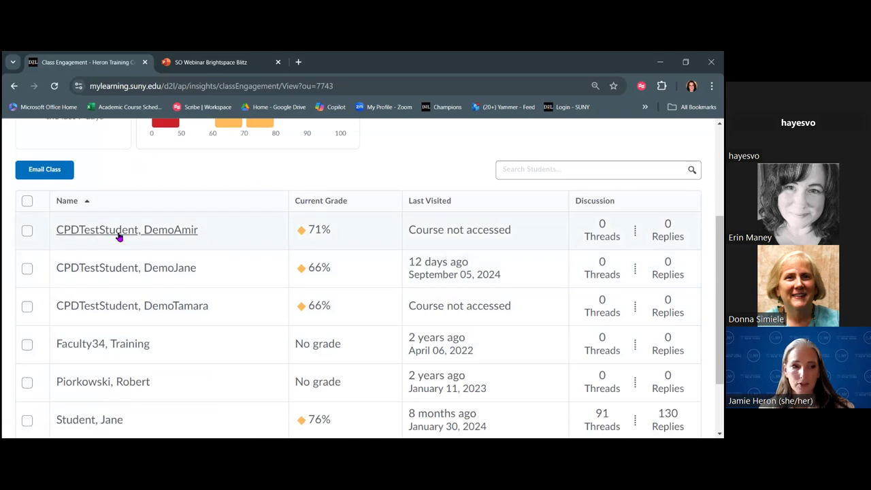
scroll(125, 193, "up", 1)
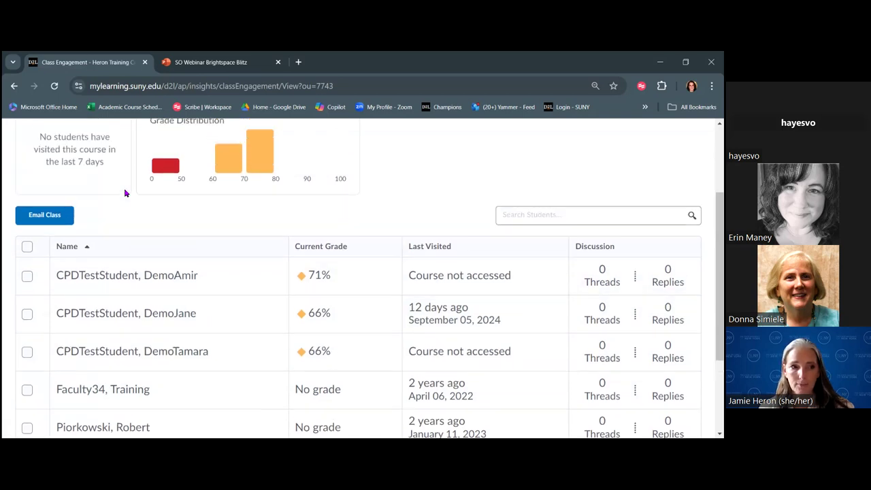
scroll(214, 247, "up", 1)
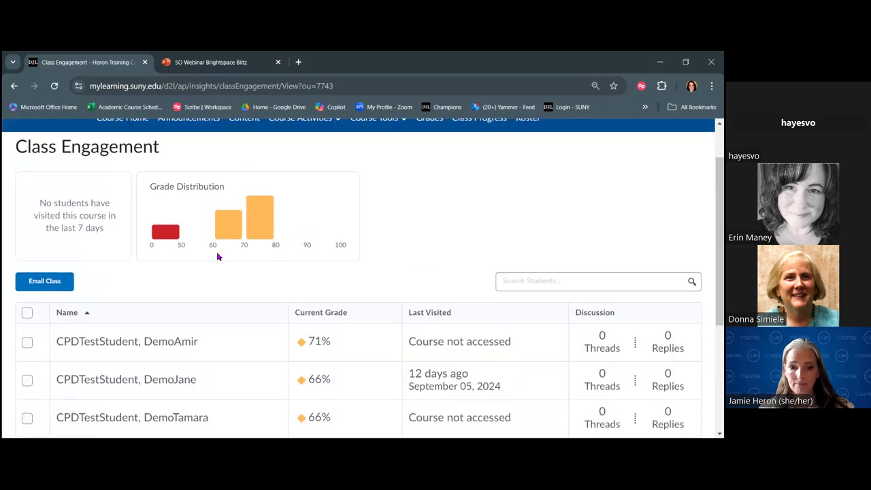
scroll(293, 291, "down", 1)
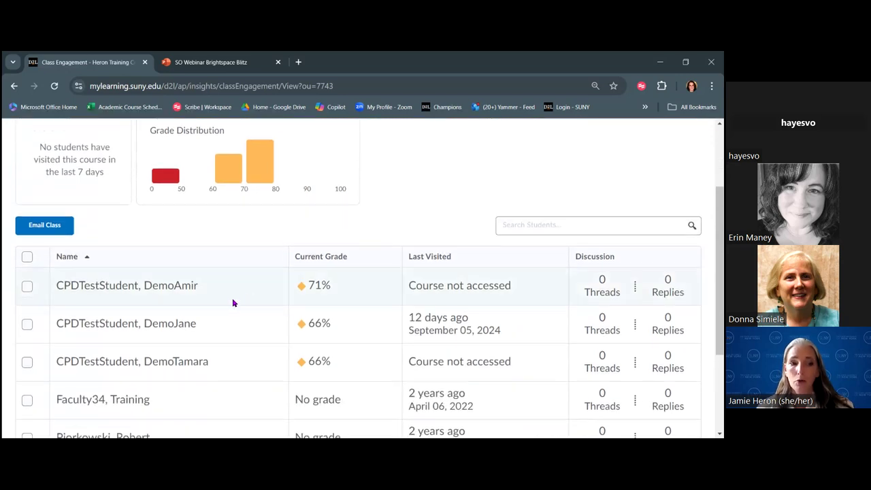
scroll(233, 305, "down", 2)
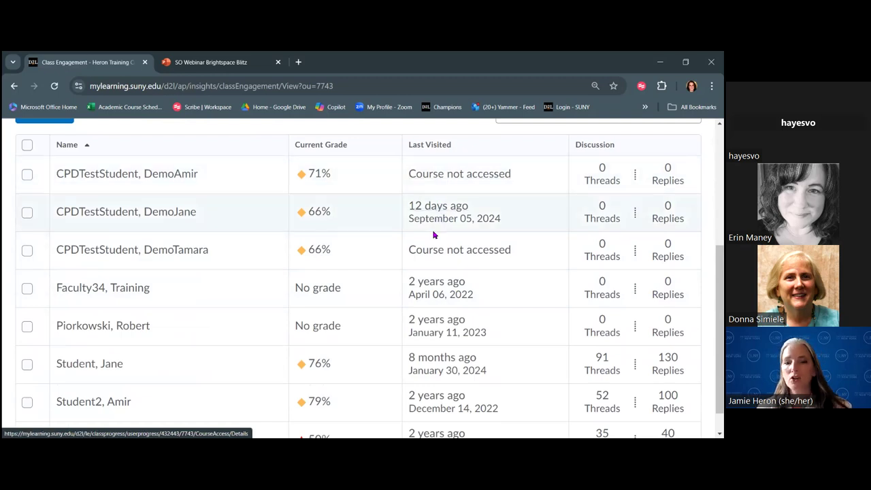
scroll(238, 224, "up", 3)
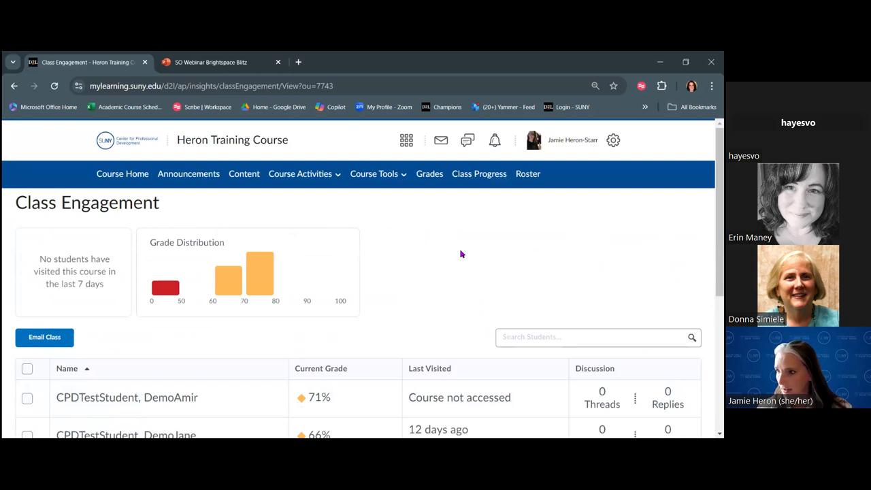
Go back to the course homepage and open the Course Access report from the Course Overview widget.
left_click(129, 176)
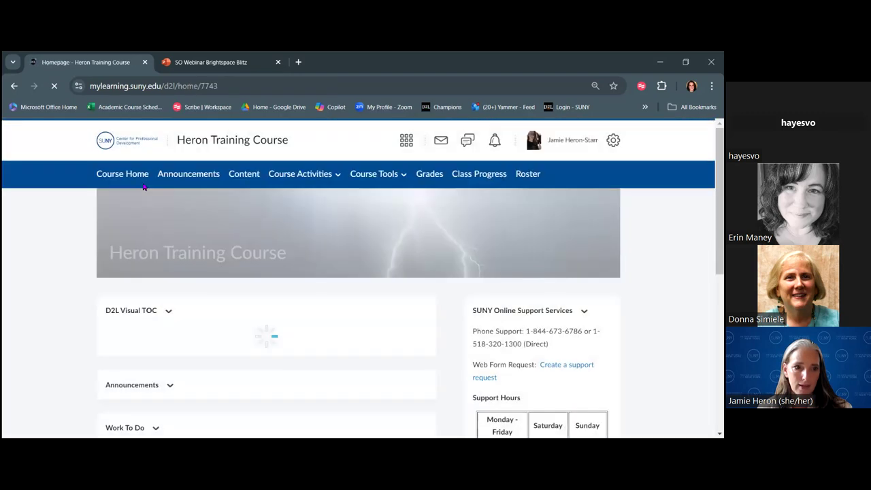
scroll(147, 190, "down", 10)
scroll(219, 212, "up", 2)
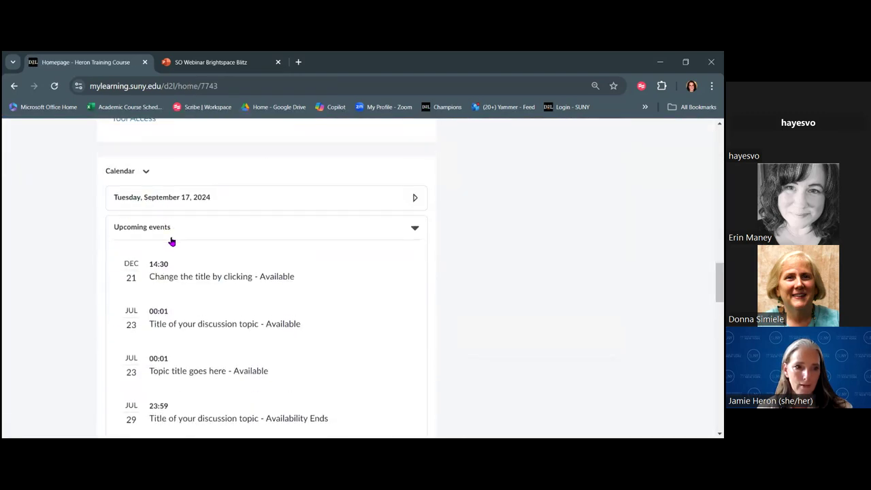
scroll(171, 241, "down", 5)
scroll(170, 238, "up", 5)
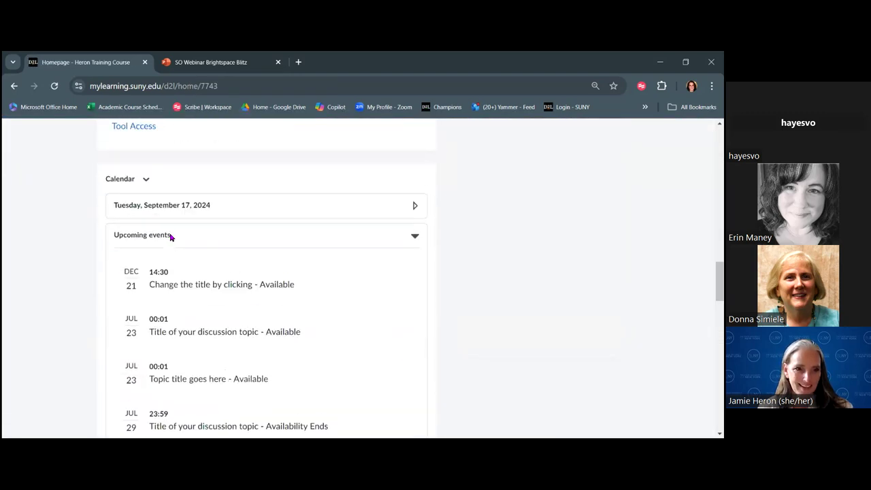
scroll(170, 237, "up", 2)
left_click(147, 212)
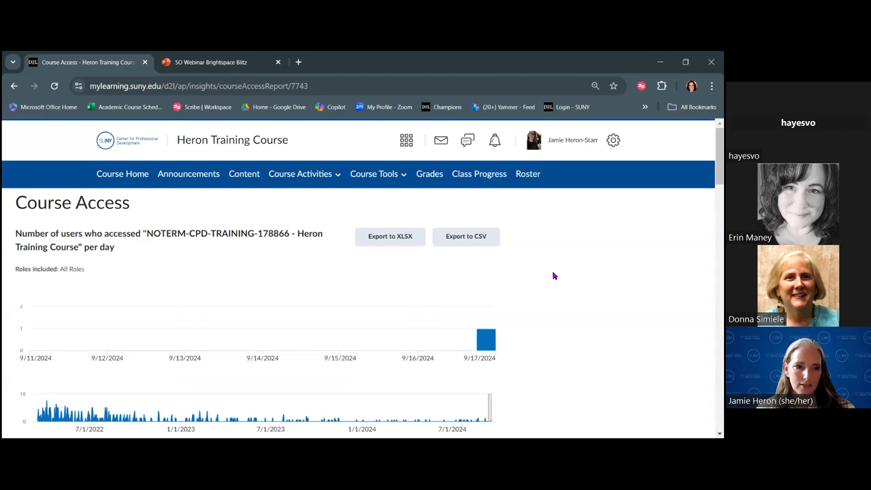
Examine the Course Access report's daily access charts and its start date, end date and role filters.
scroll(553, 276, "down", 1)
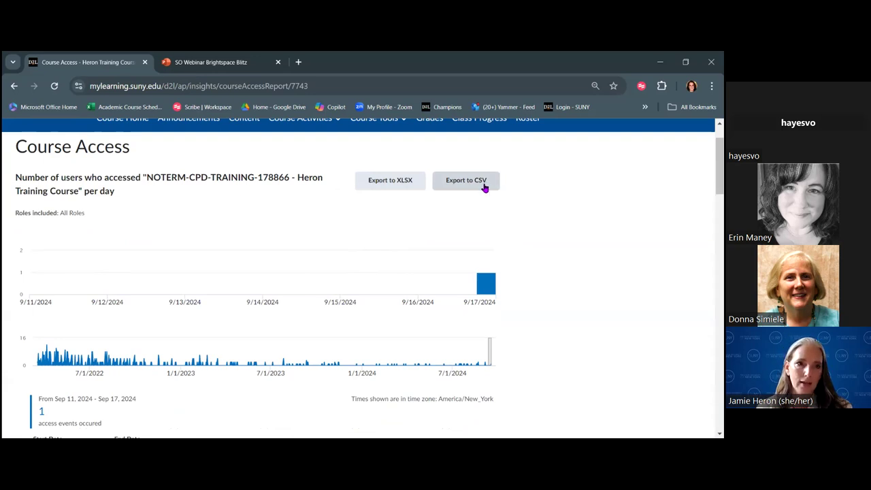
scroll(553, 301, "down", 3)
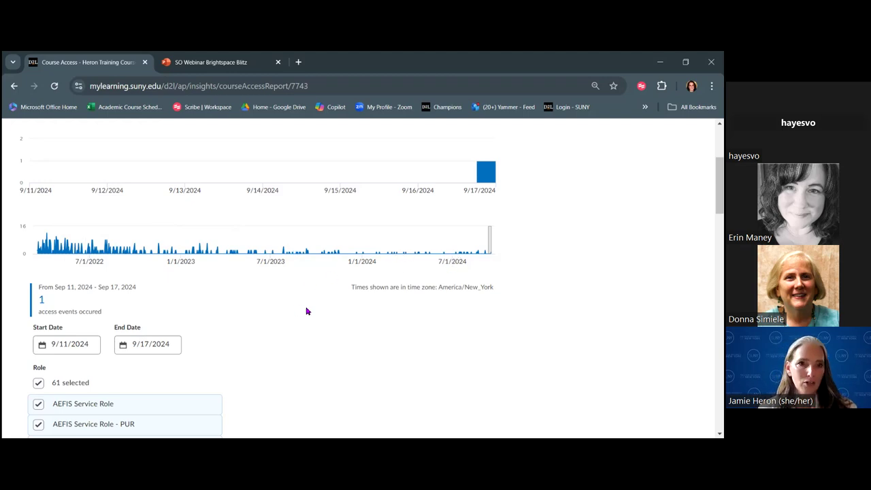
scroll(306, 311, "down", 1)
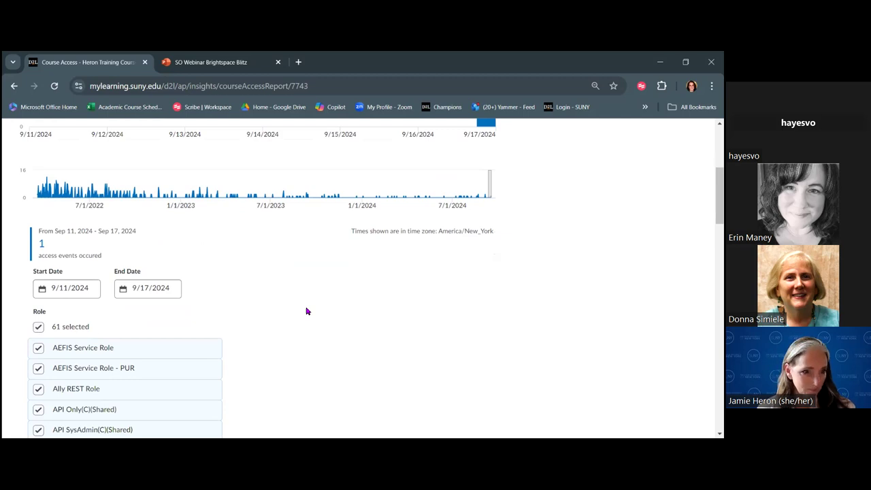
scroll(293, 306, "down", 1)
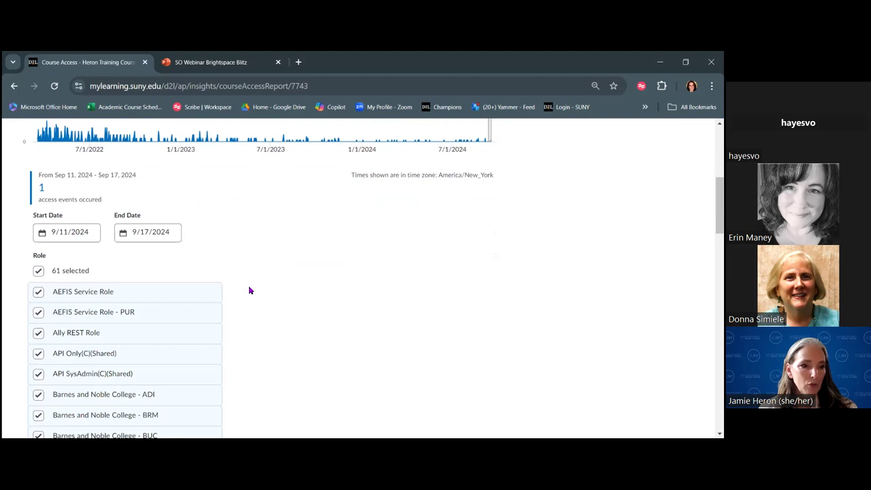
left_click(67, 232)
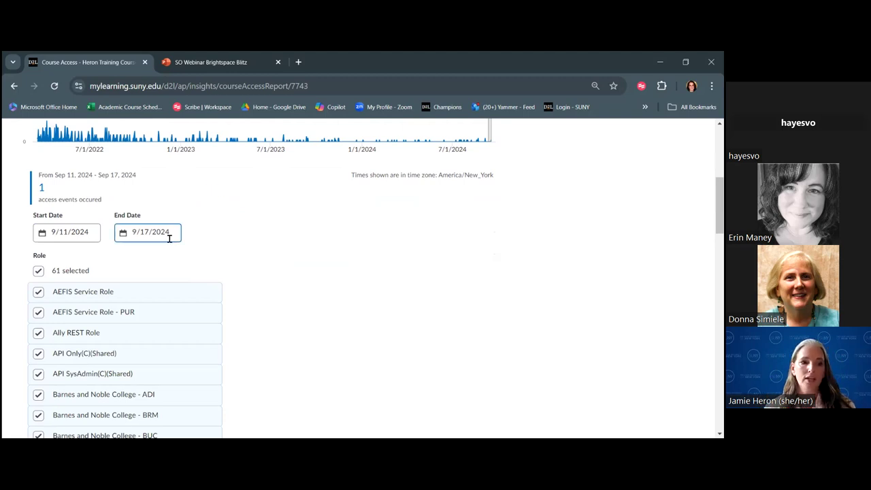
Examine the full role filter list of the Course Access report and return to its daily access charts.
scroll(169, 235, "down", 2)
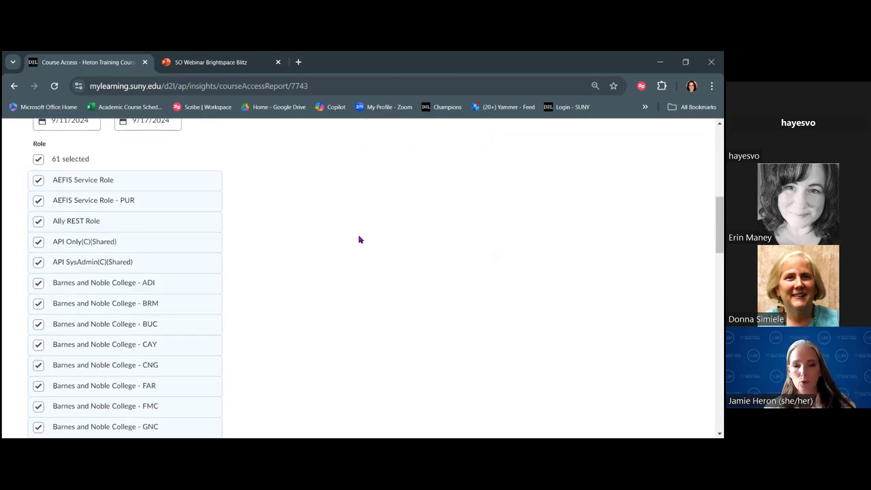
scroll(253, 247, "down", 9)
scroll(185, 252, "down", 8)
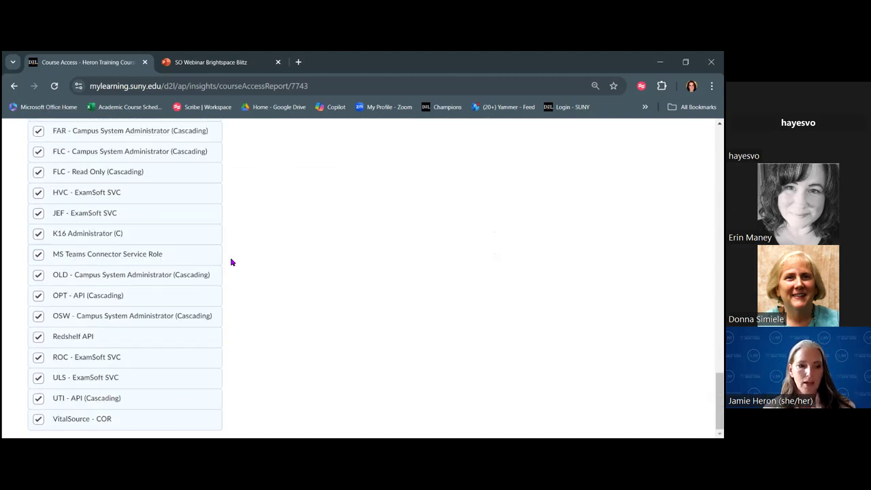
scroll(314, 296, "up", 8)
scroll(317, 294, "up", 12)
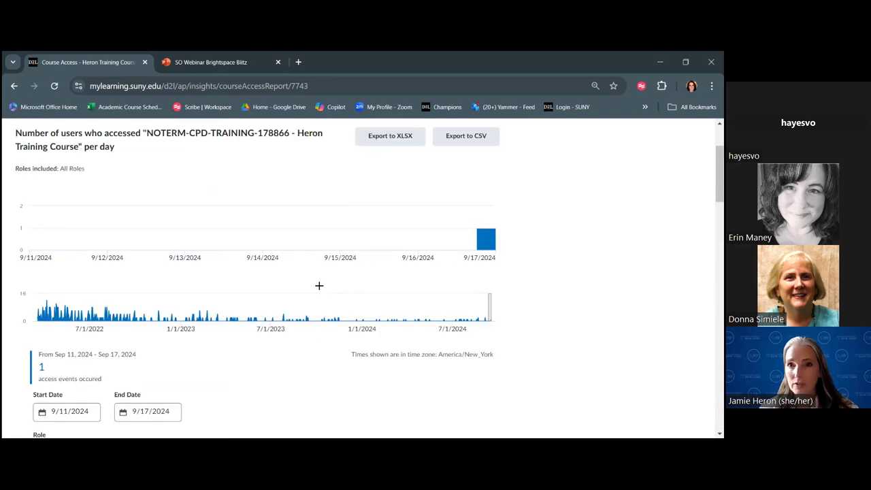
scroll(336, 286, "up", 2)
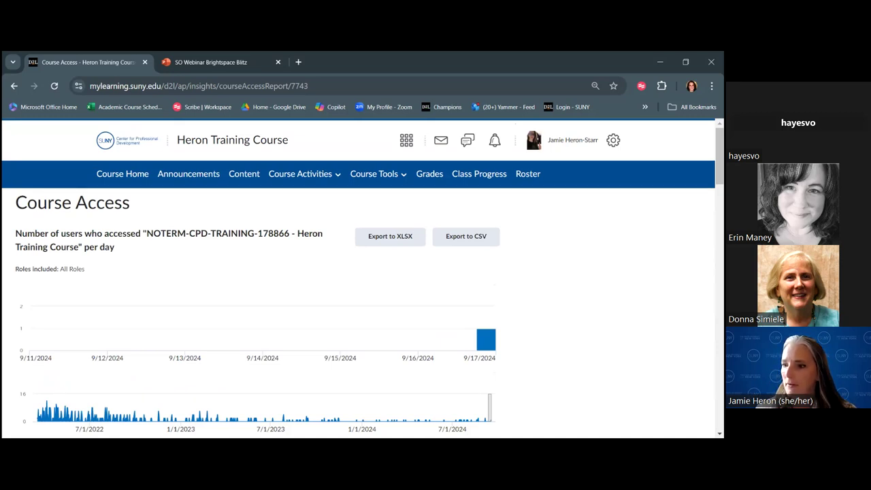
Export the Course Access report's selected date range to CSV and open the downloaded Course Access.csv file.
scroll(361, 227, "down", 3)
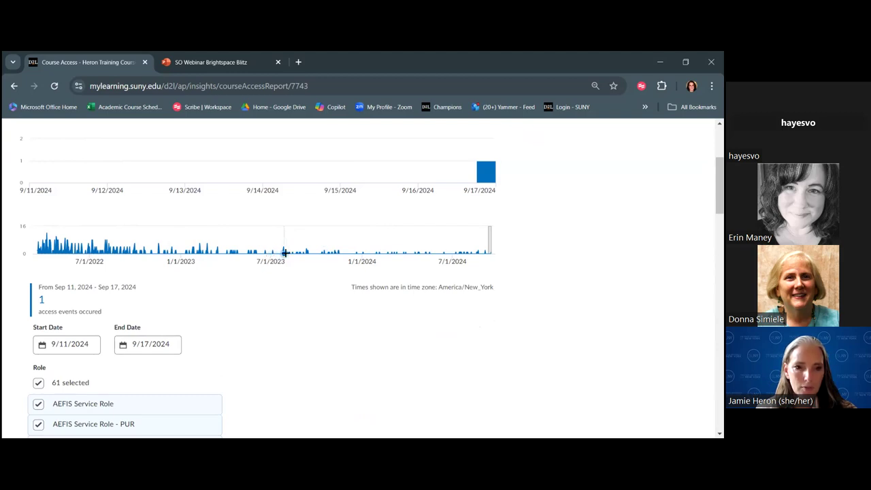
scroll(77, 314, "down", 1)
scroll(173, 317, "down", 3)
scroll(294, 323, "up", 5)
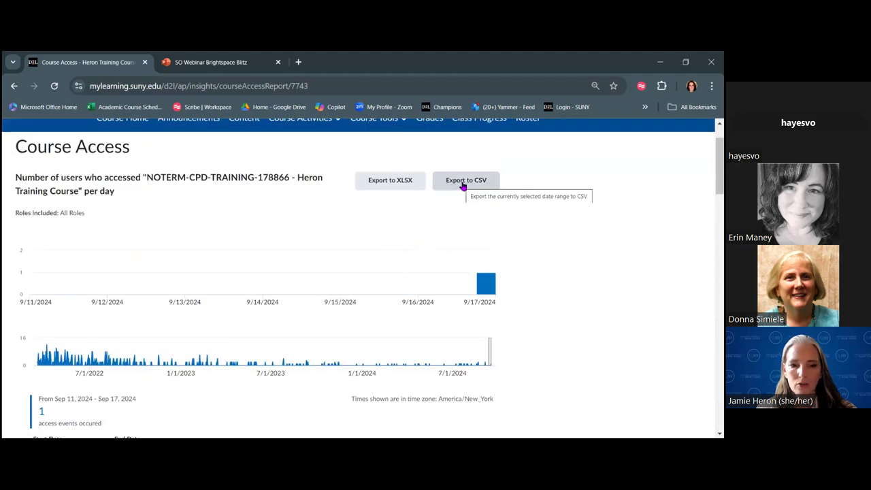
left_click(462, 185)
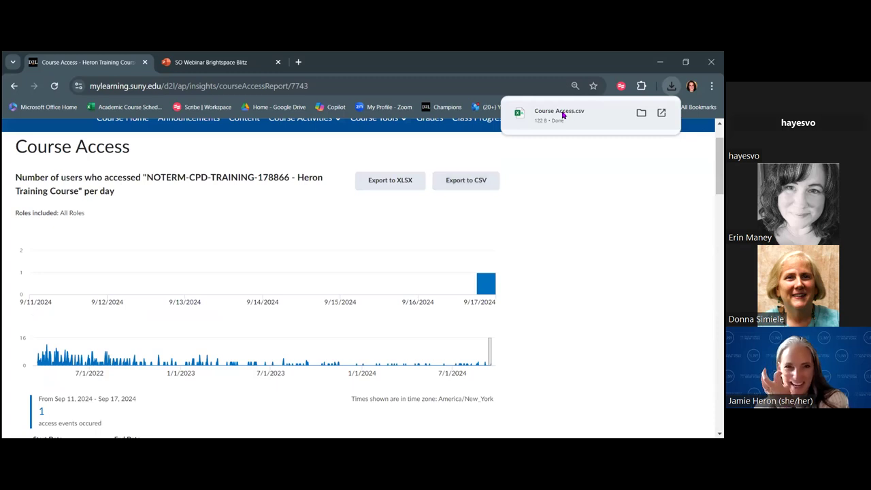
left_click(567, 113)
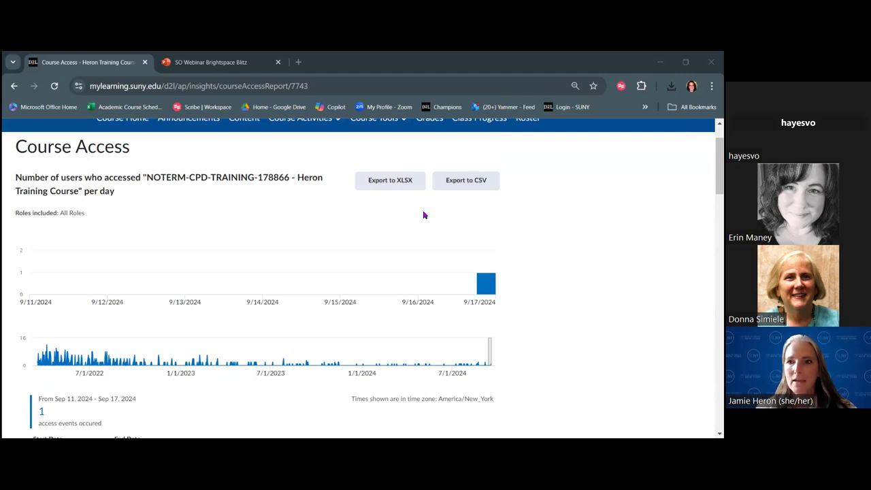
left_click(365, 234)
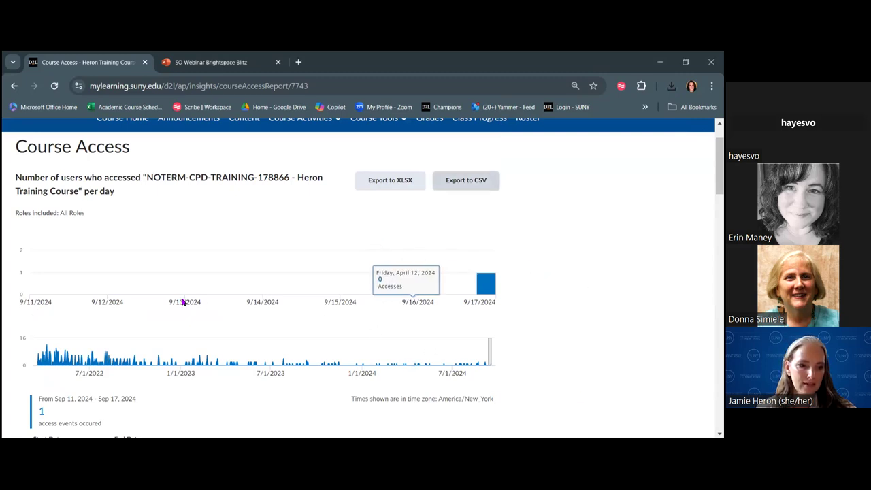
Return to the course homepage and reopen the Class Engagement report from the Course Overview widget.
scroll(184, 301, "down", 1)
scroll(219, 241, "up", 2)
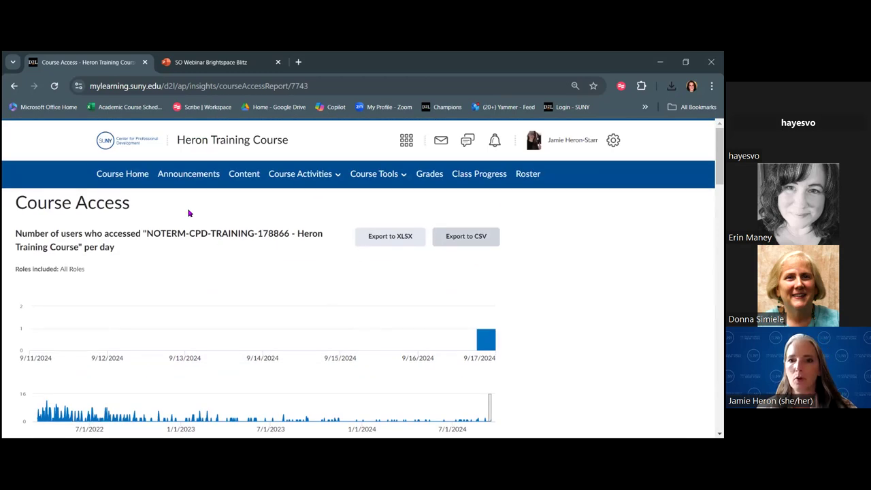
left_click(136, 177)
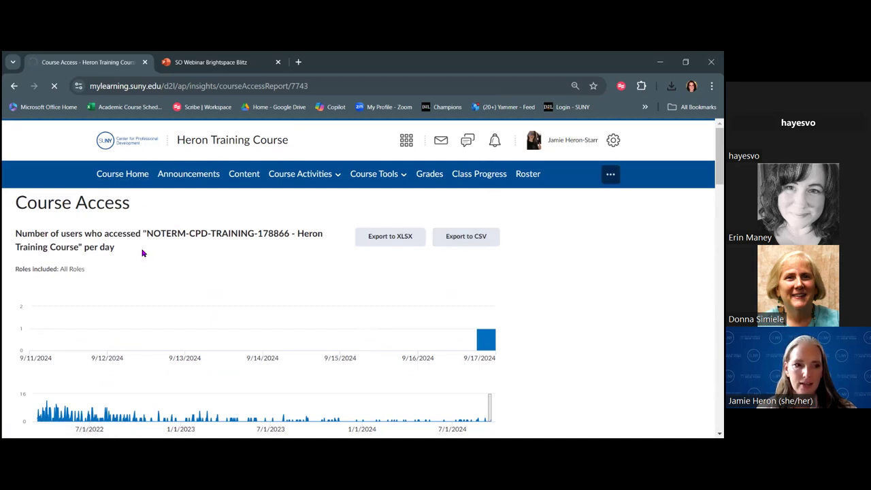
left_click(136, 176)
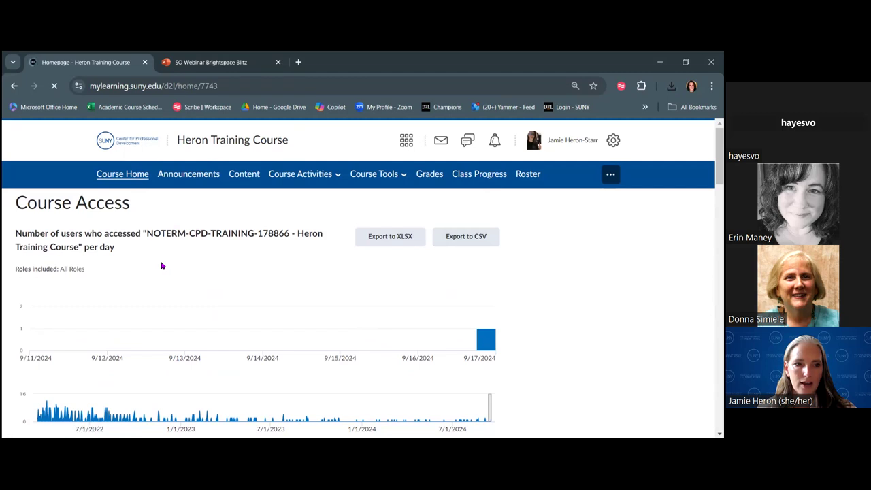
scroll(181, 270, "down", 3)
scroll(182, 270, "down", 3)
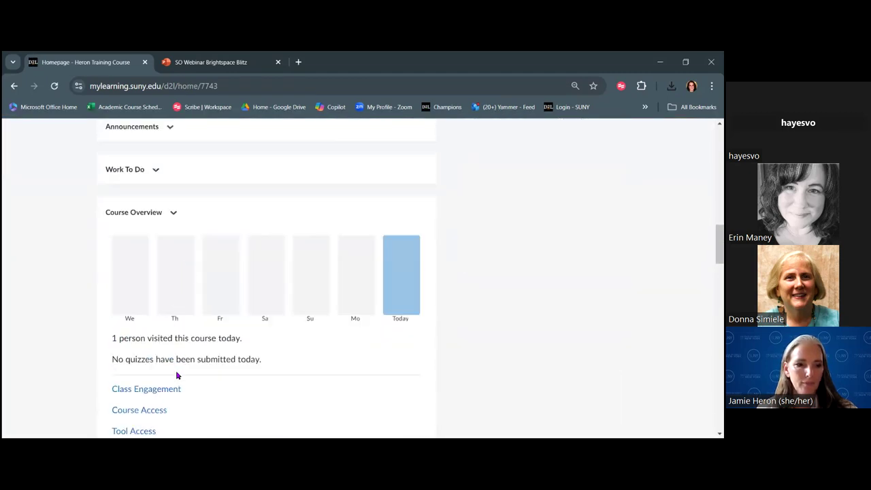
left_click(167, 390)
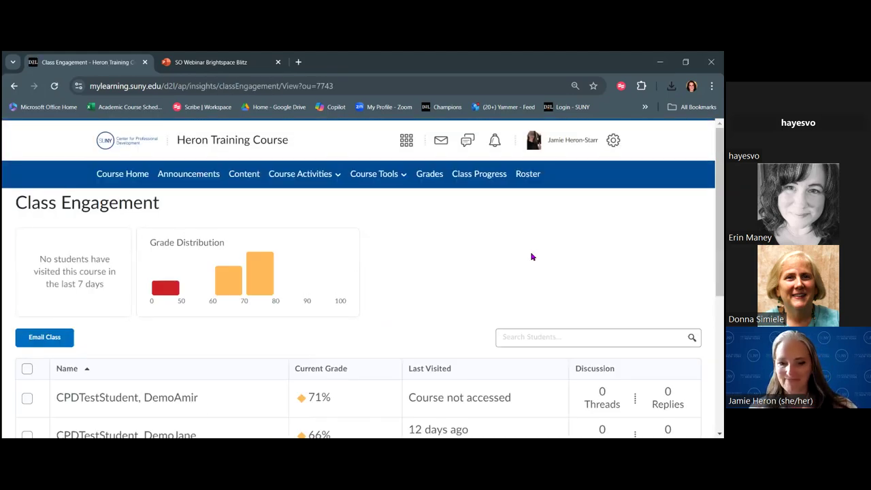
scroll(532, 255, "down", 1)
scroll(533, 257, "up", 1)
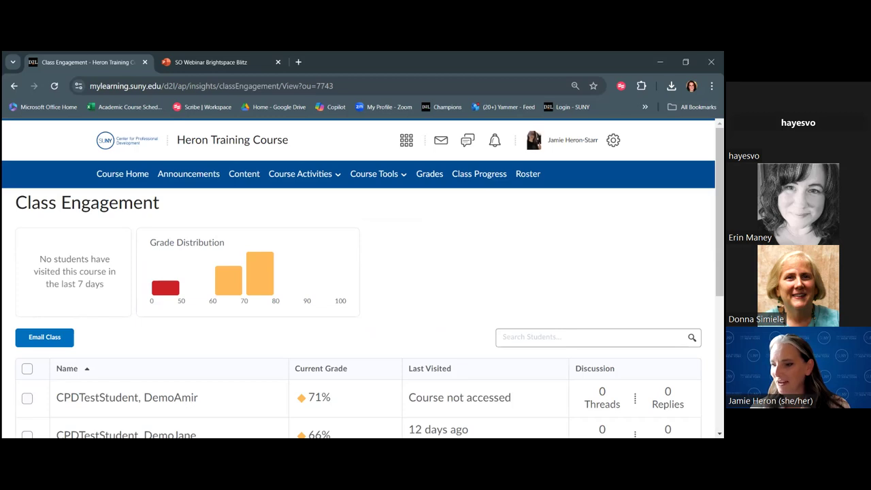
Log out of the current Brightspace account and open the bookmarked SUNY login page that offers Network Login and Local Login.
left_click(568, 140)
left_click(501, 277)
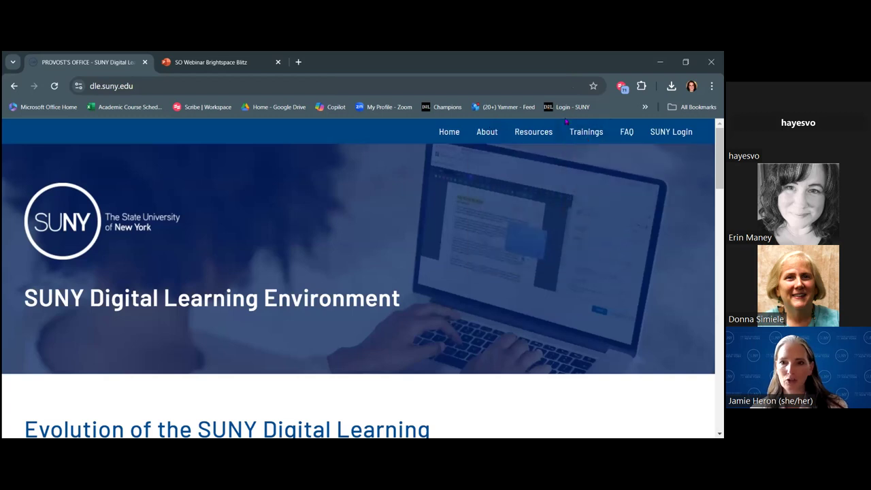
left_click(567, 106)
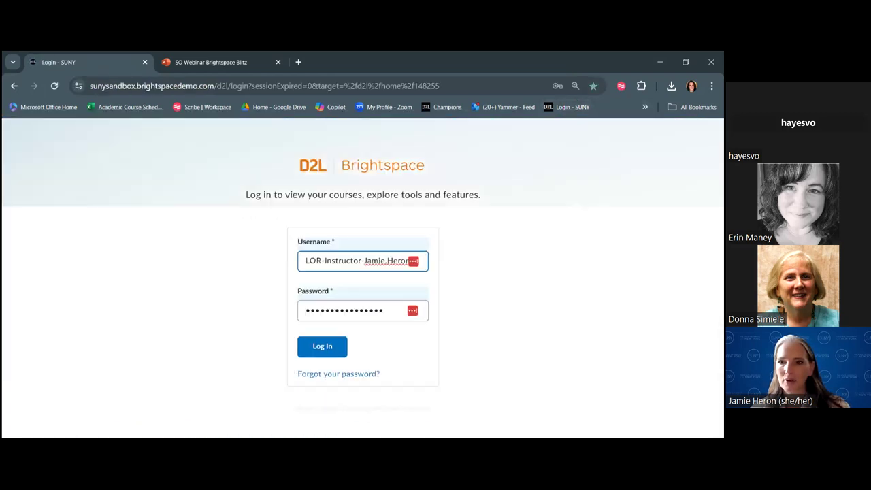
left_click(644, 107)
left_click(497, 127)
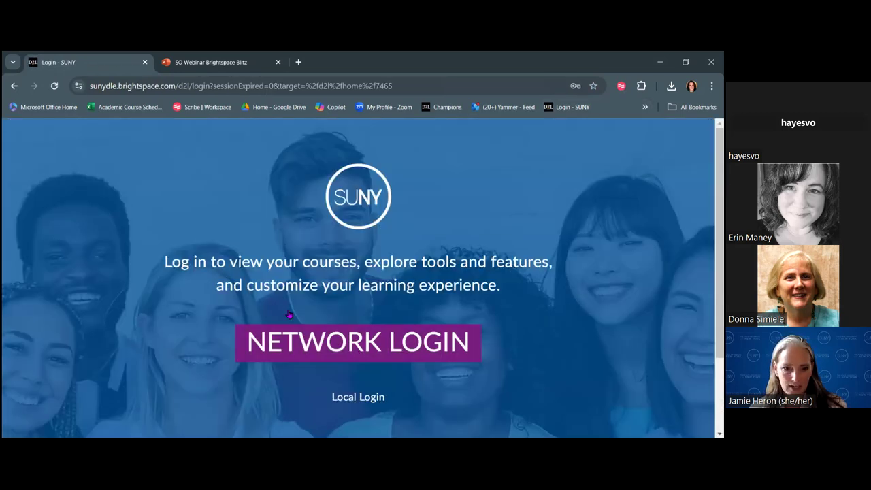
Choose Local Login and sign in with the demo faculty account.
scroll(288, 314, "down", 2)
left_click(349, 304)
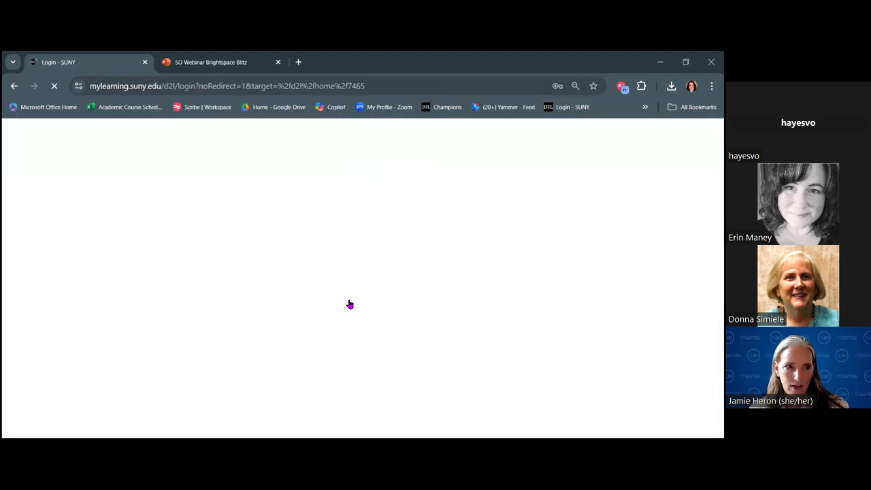
scroll(348, 354, "down", 2)
left_click(326, 366)
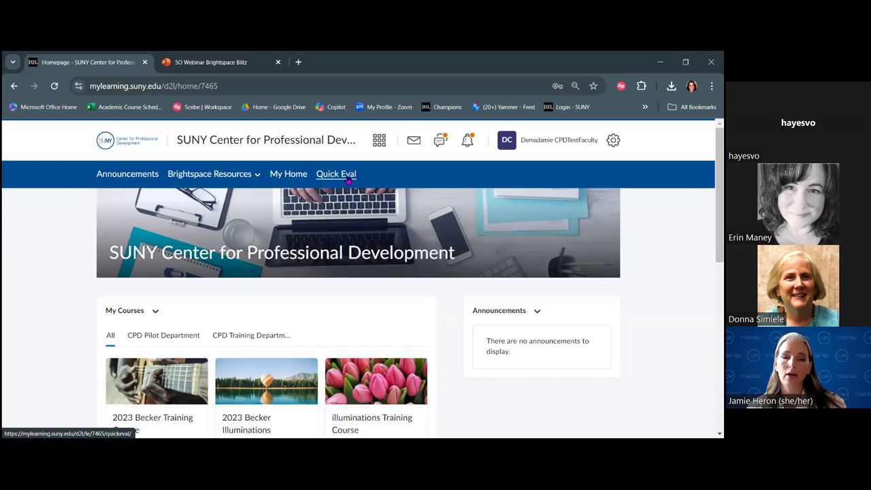
Open the 2023 Heron Training Course and go to its Course Administration page.
left_click(379, 140)
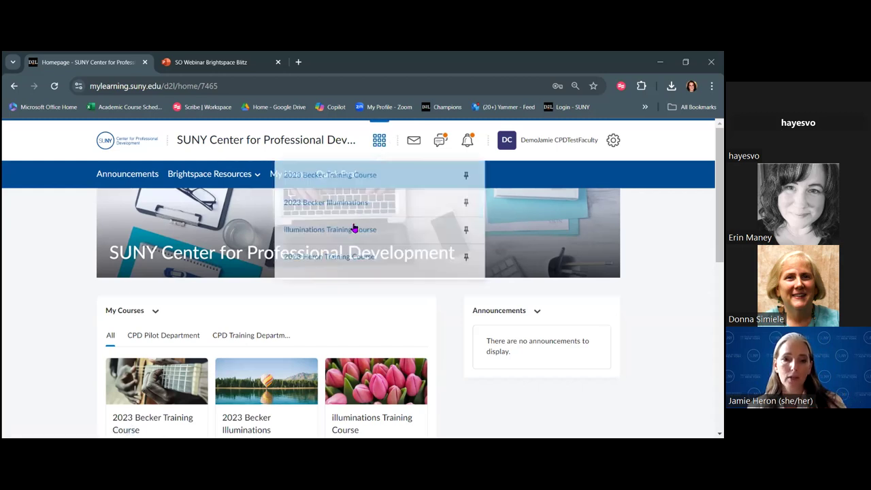
left_click(341, 265)
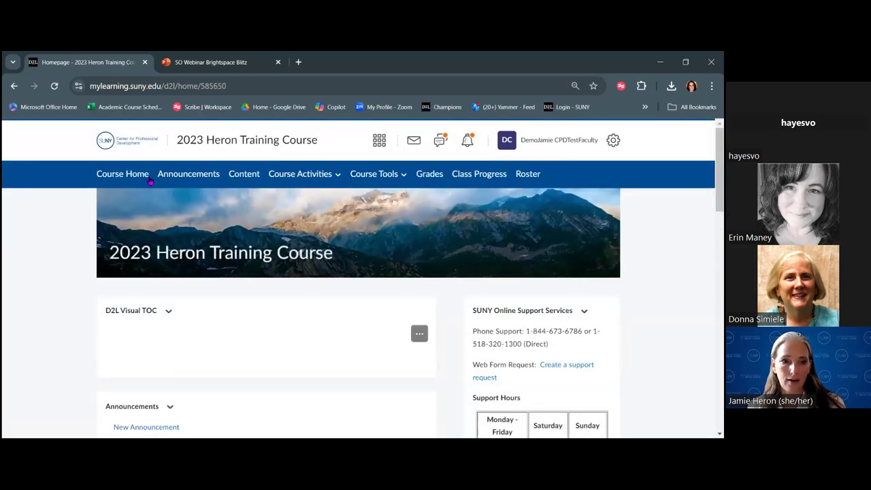
left_click(370, 178)
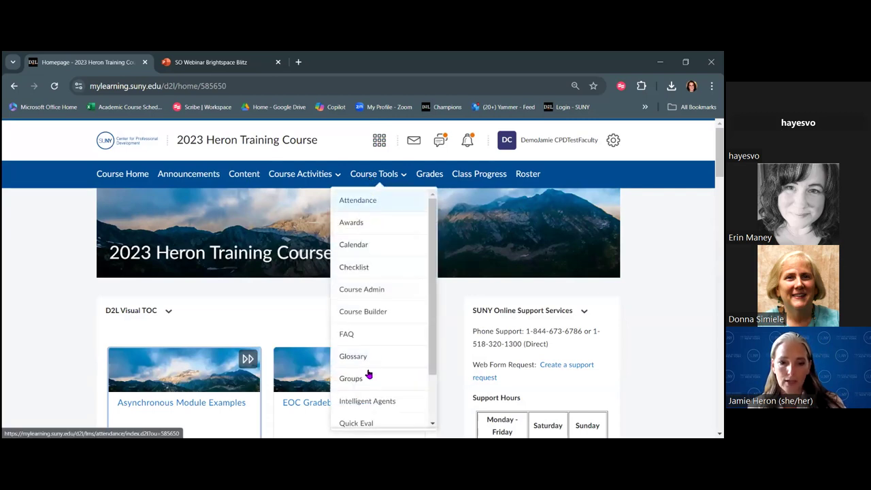
scroll(366, 374, "down", 1)
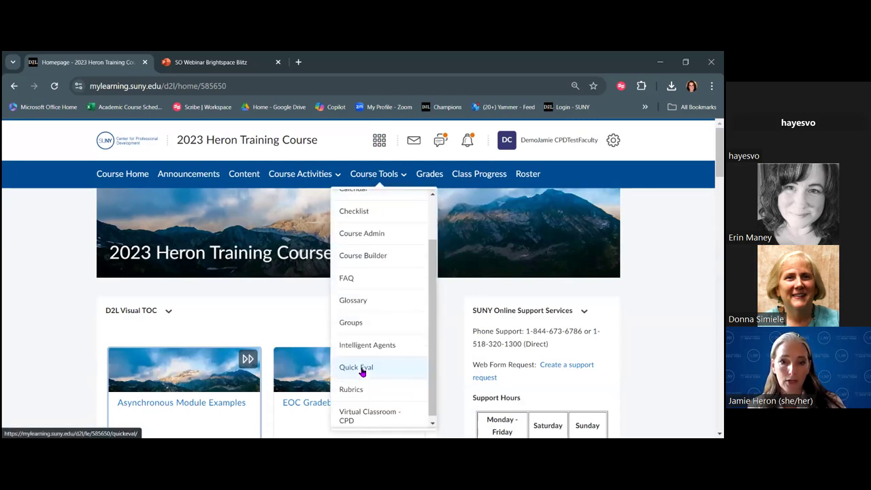
left_click(364, 253)
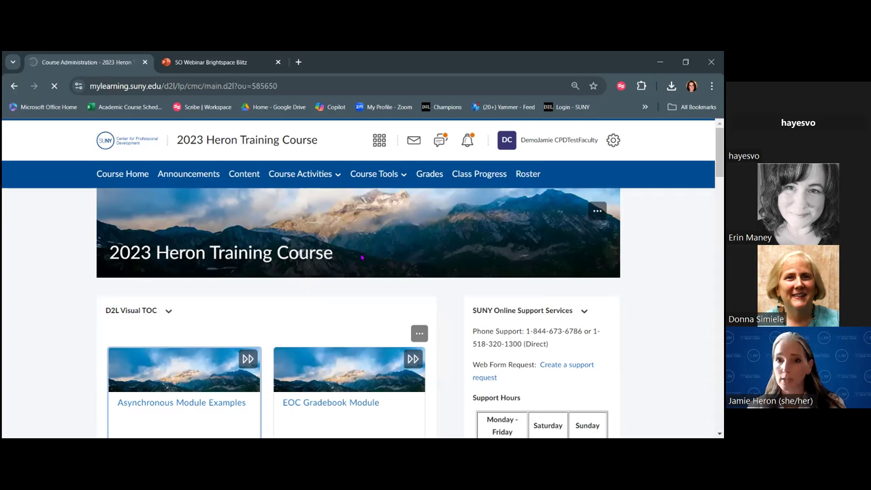
Open the course's Quick Eval from Course Administration and switch it to Multi-Course Quick Eval.
scroll(495, 257, "down", 1)
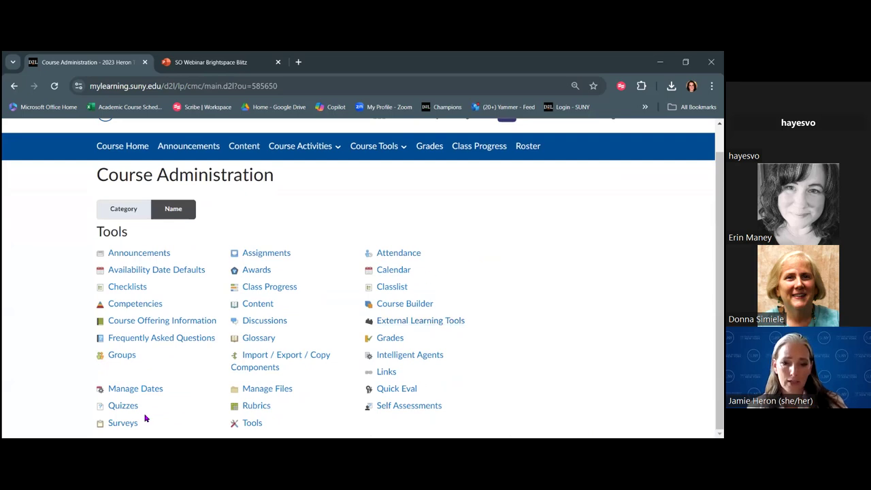
left_click(400, 393)
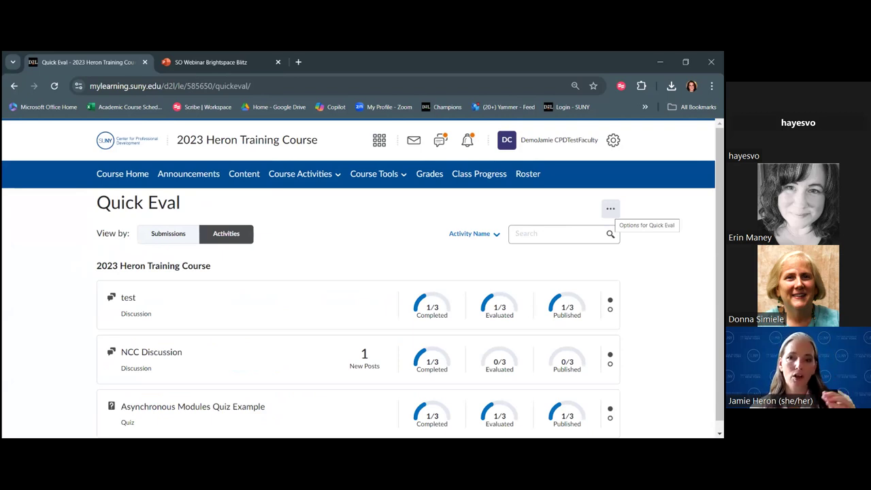
left_click(610, 209)
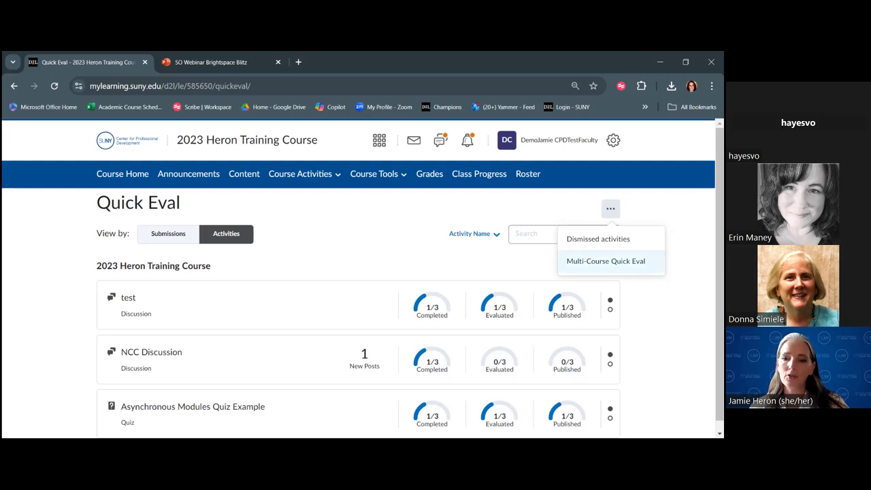
left_click(613, 261)
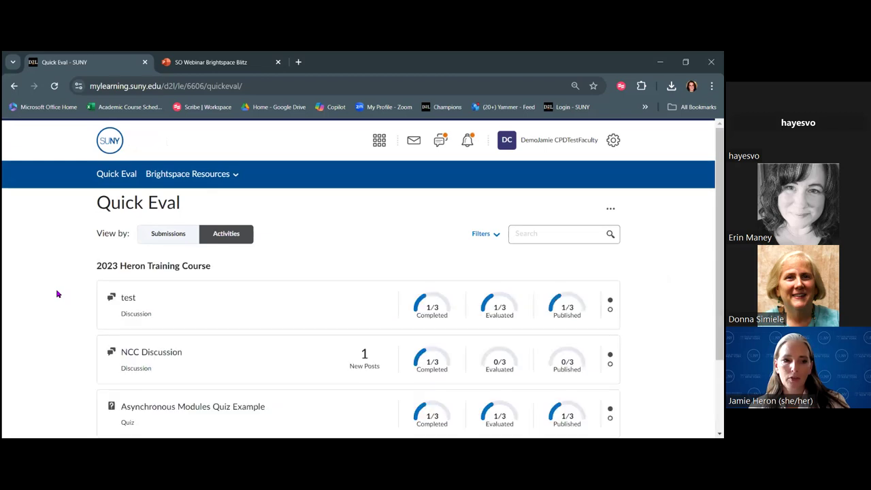
Examine the Multi-Course Quick Eval activities and their evaluation status for 2023 Heron Training Course and illuminations Training Course.
scroll(108, 233, "down", 1)
left_click_drag(94, 210, 213, 210)
scroll(58, 252, "down", 1)
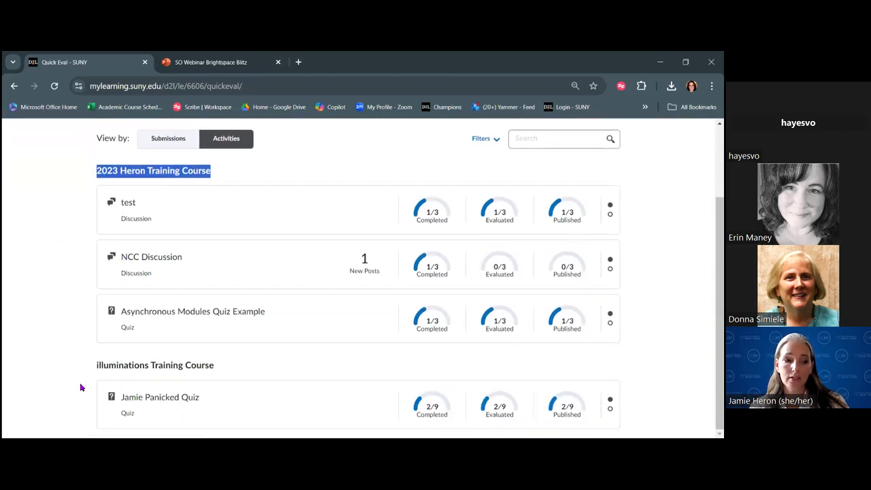
left_click_drag(96, 365, 215, 365)
left_click(70, 345)
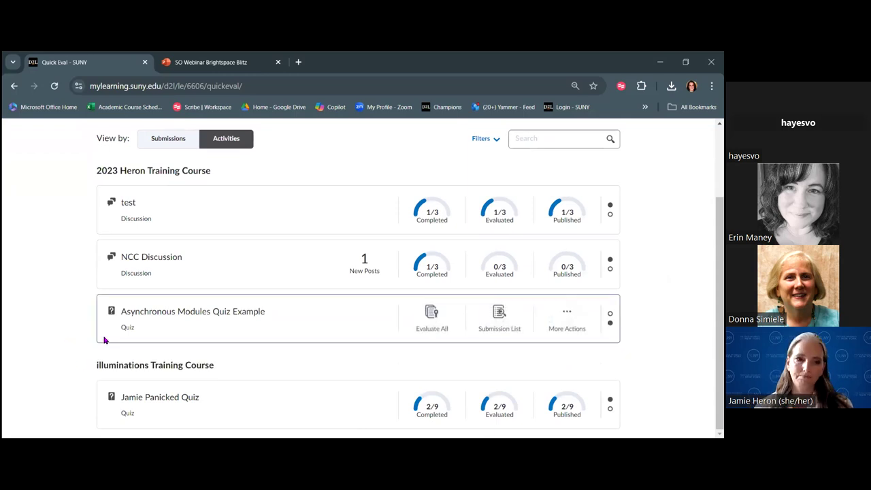
scroll(64, 323, "up", 2)
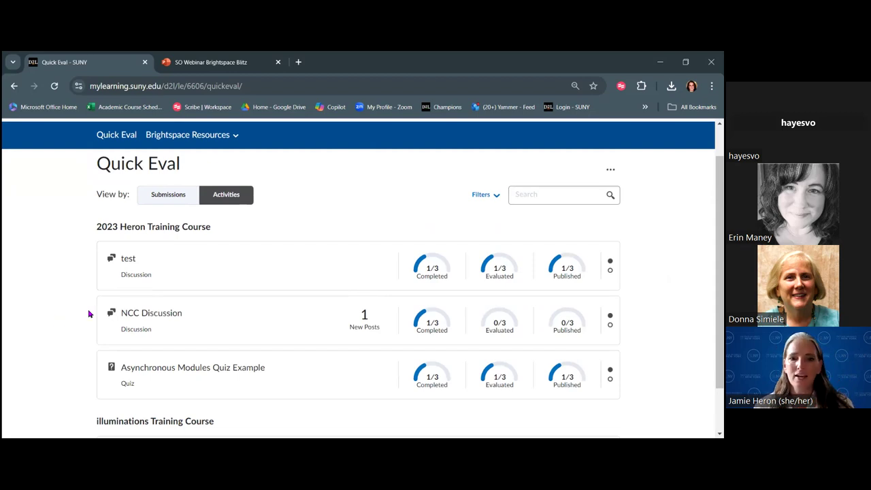
scroll(50, 319, "down", 1)
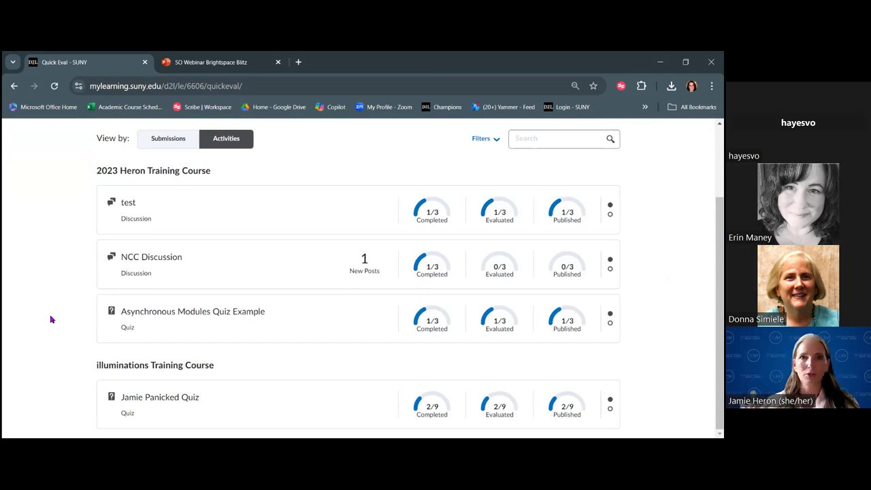
mouse_move(114, 334)
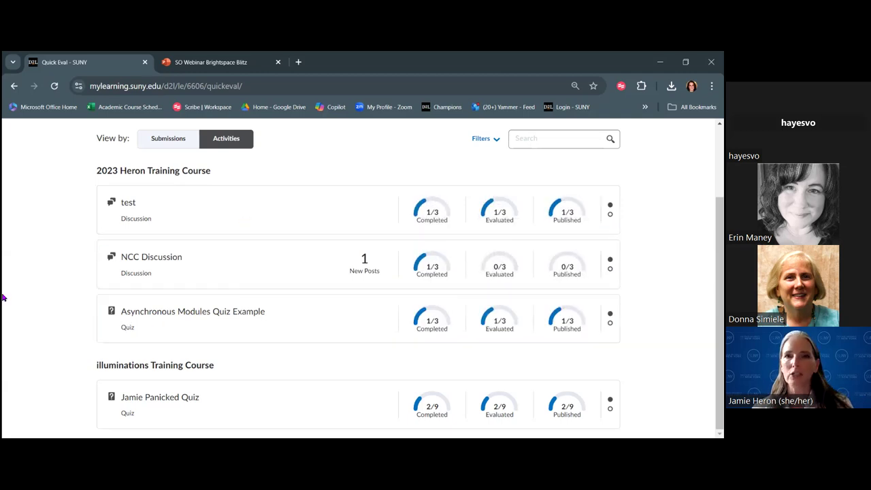
scroll(58, 200, "up", 1)
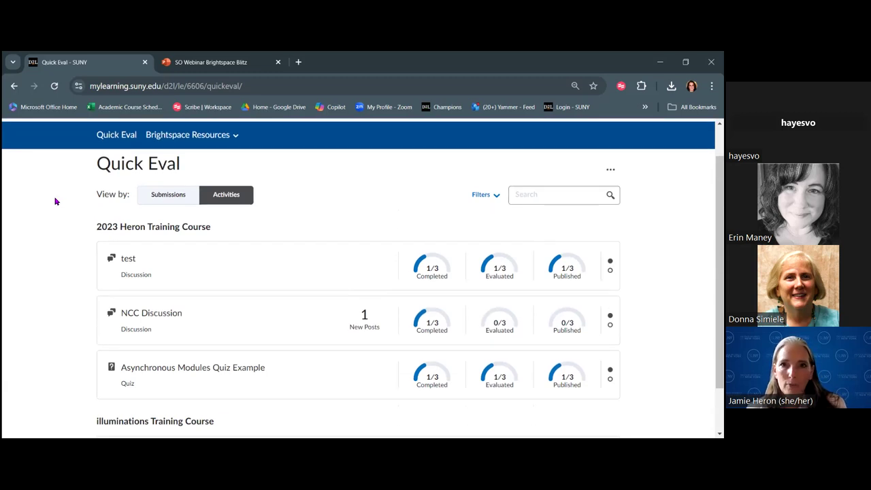
View Quick Eval by Submissions, return to the Activities view and look over the activities of both courses.
left_click(174, 198)
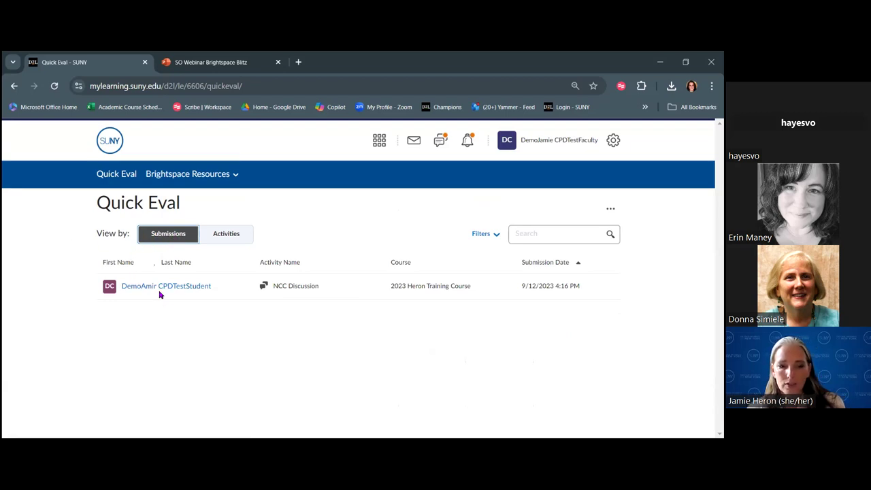
left_click(227, 238)
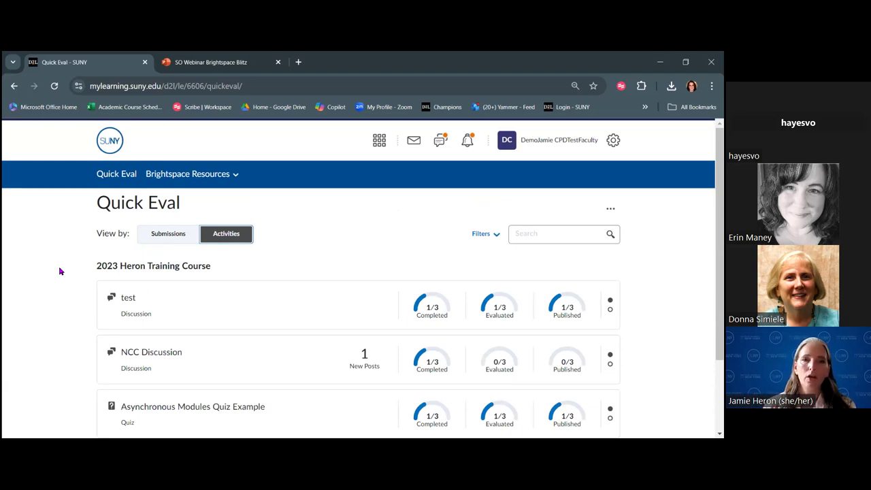
scroll(66, 259, "down", 1)
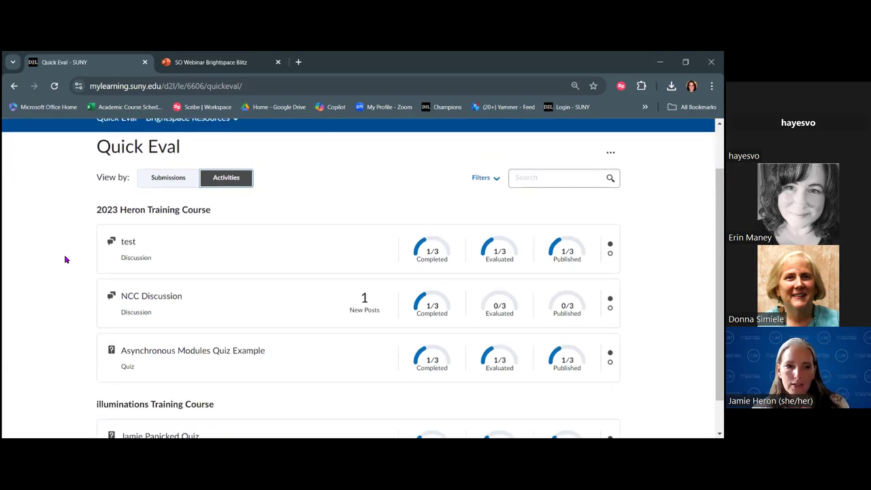
scroll(66, 259, "down", 1)
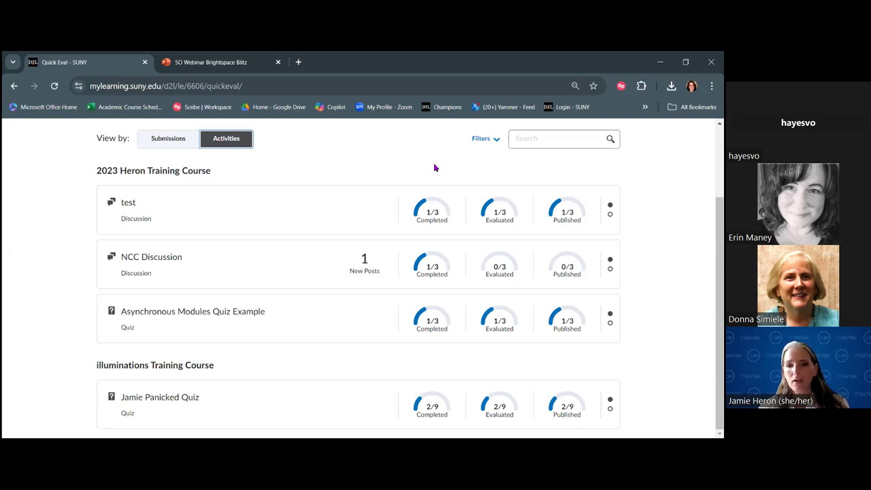
left_click(410, 231)
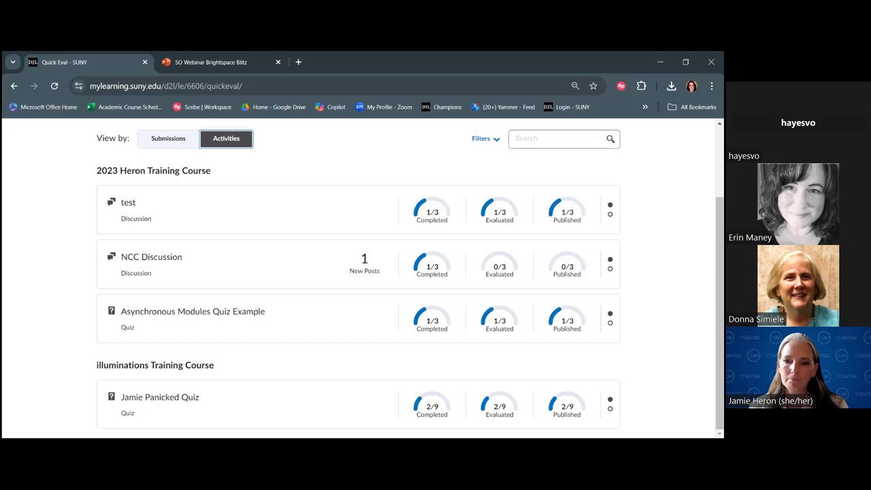
Dismiss the "test" discussion of 2023 Heron Training Course from Quick Eval until the specific date 9/22/2024.
mouse_move(583, 232)
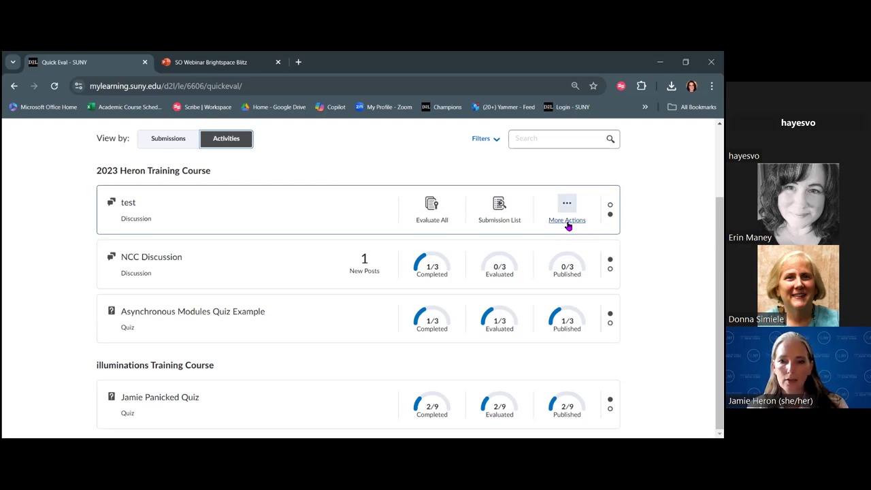
left_click(568, 225)
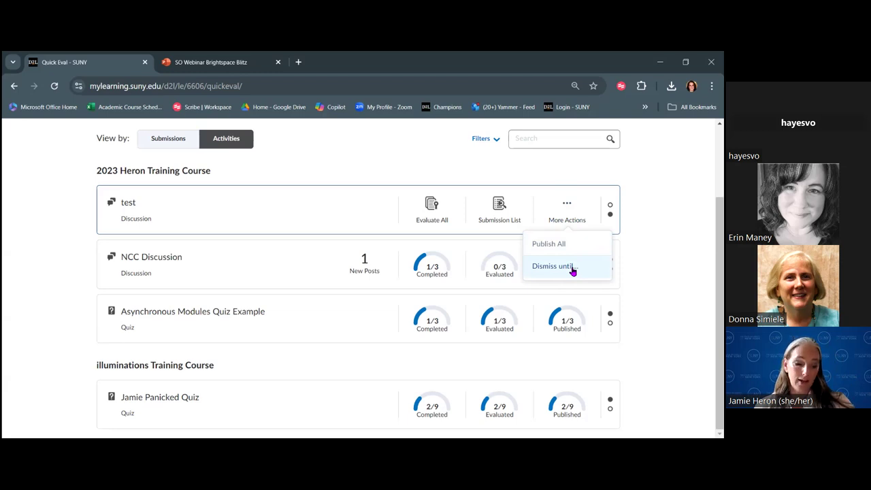
left_click(572, 269)
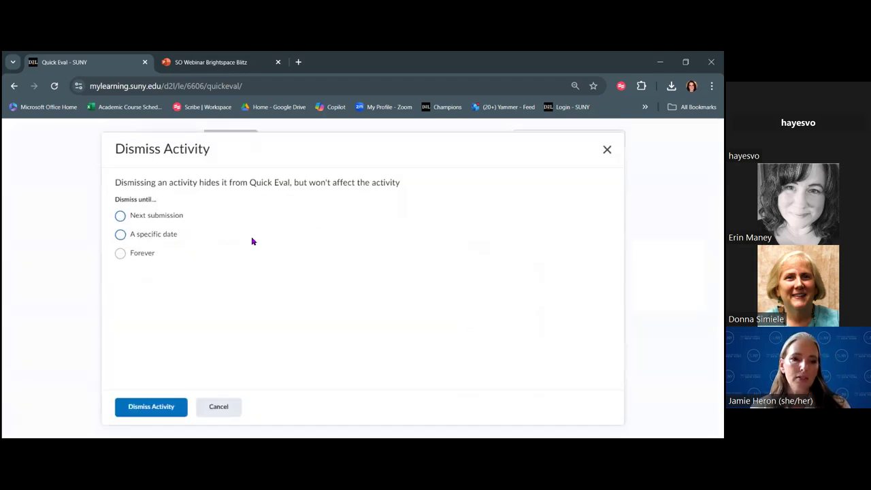
left_click(122, 217)
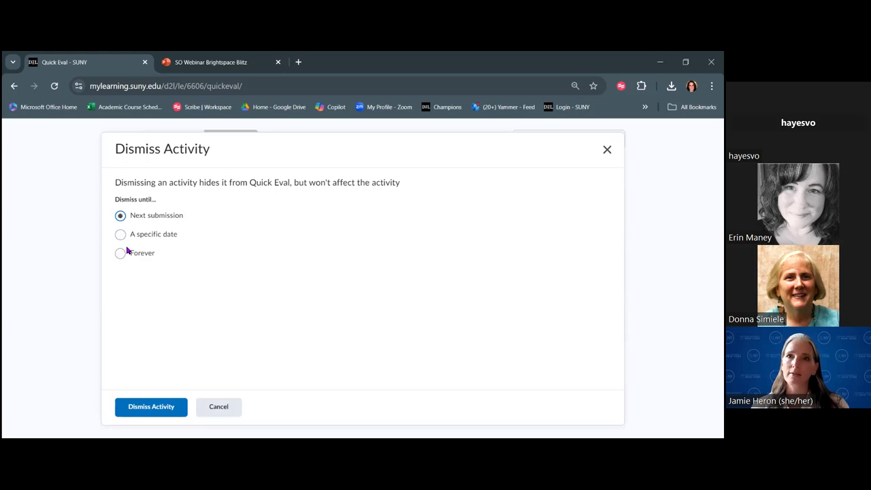
left_click(120, 235)
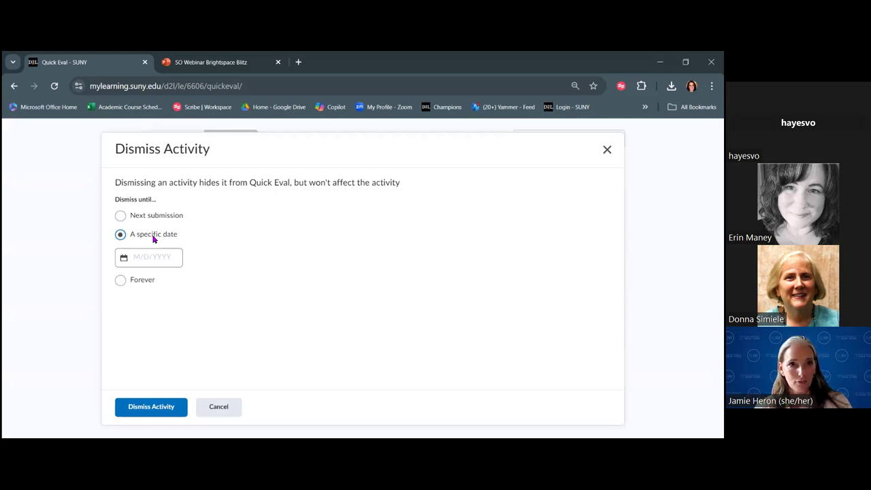
left_click(146, 256)
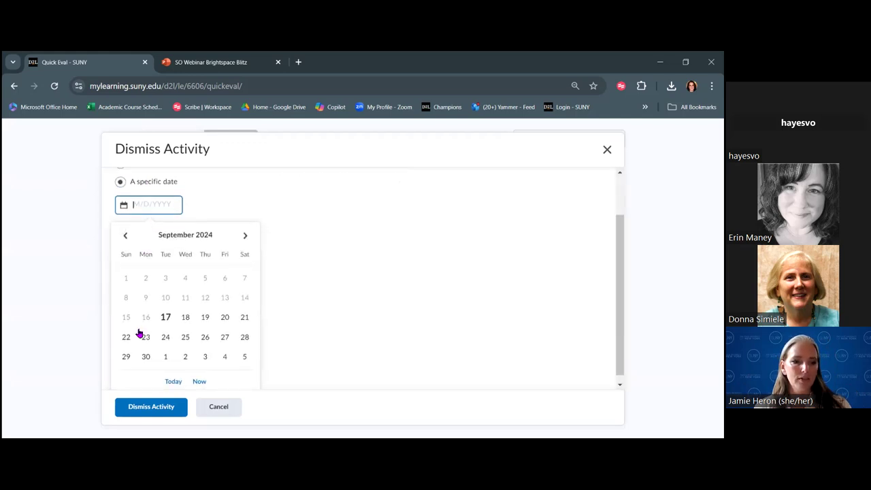
left_click(131, 336)
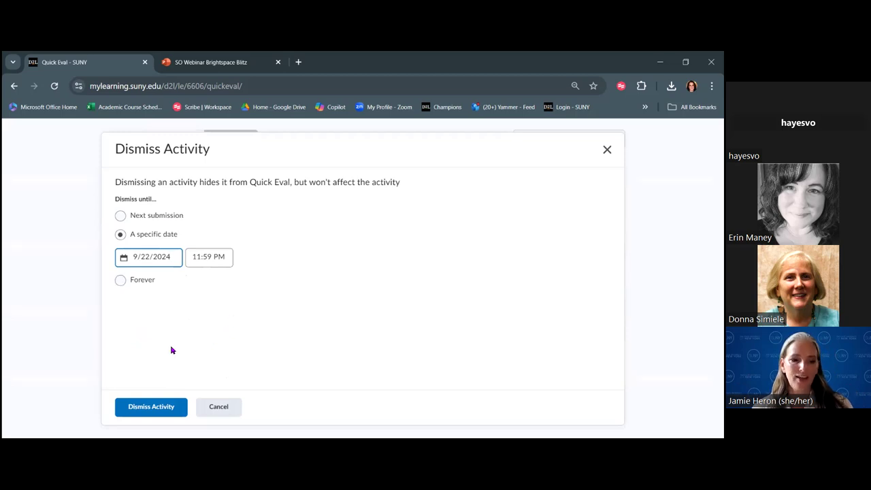
left_click(156, 407)
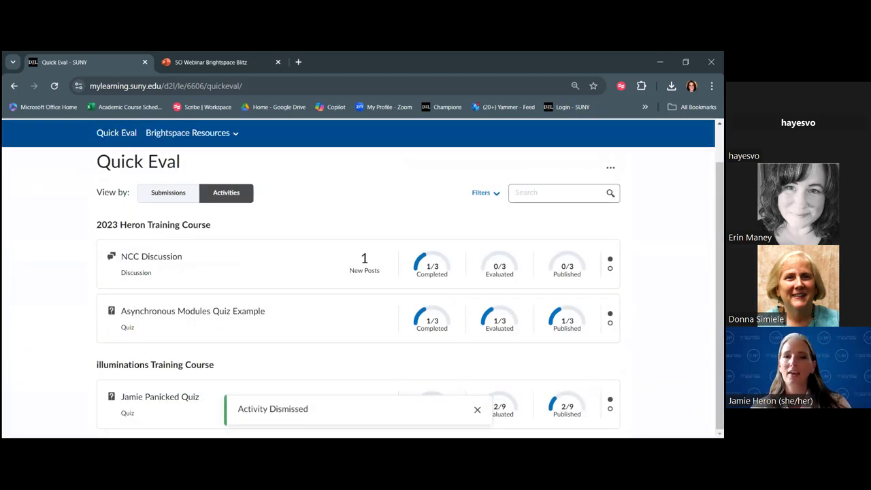
Open the NCC Discussion evaluation with Evaluate All, look at the student's post and grading pane, and return to Quick Eval.
mouse_move(204, 264)
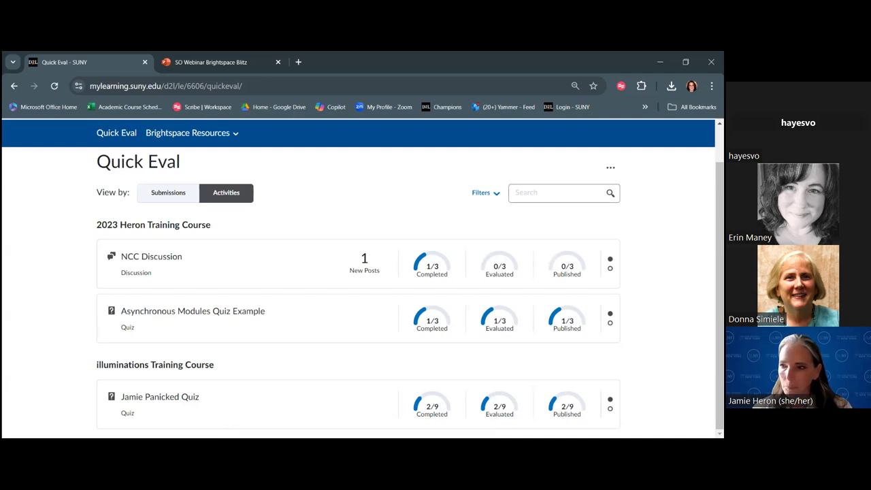
mouse_move(557, 277)
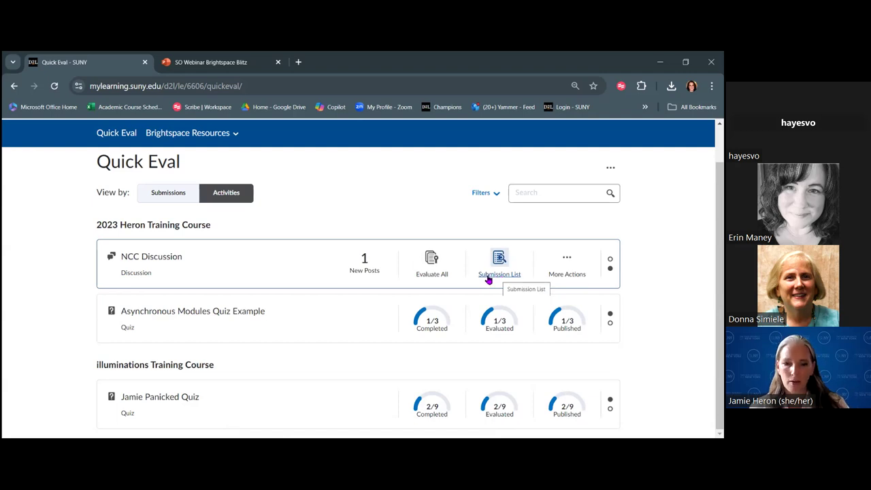
left_click(430, 277)
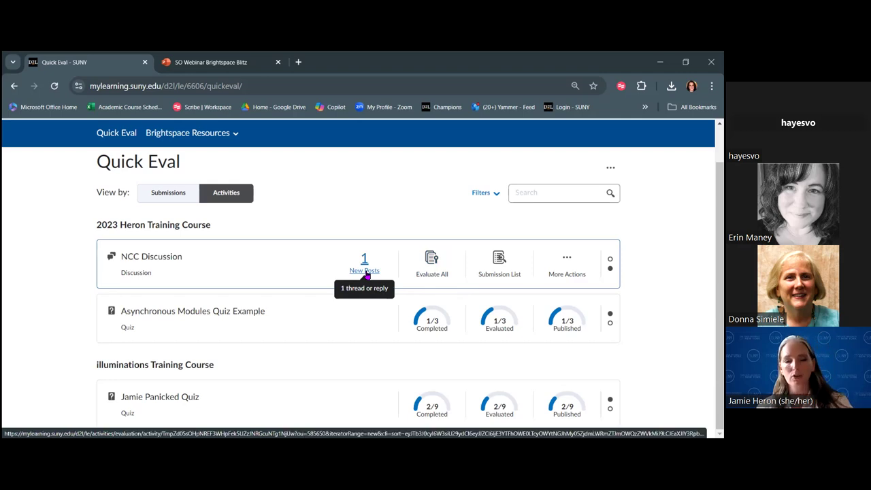
left_click(432, 275)
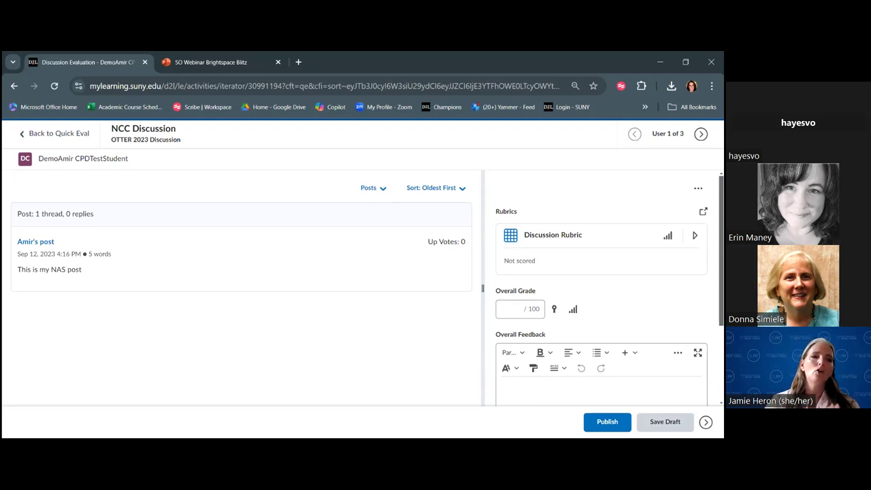
left_click(59, 139)
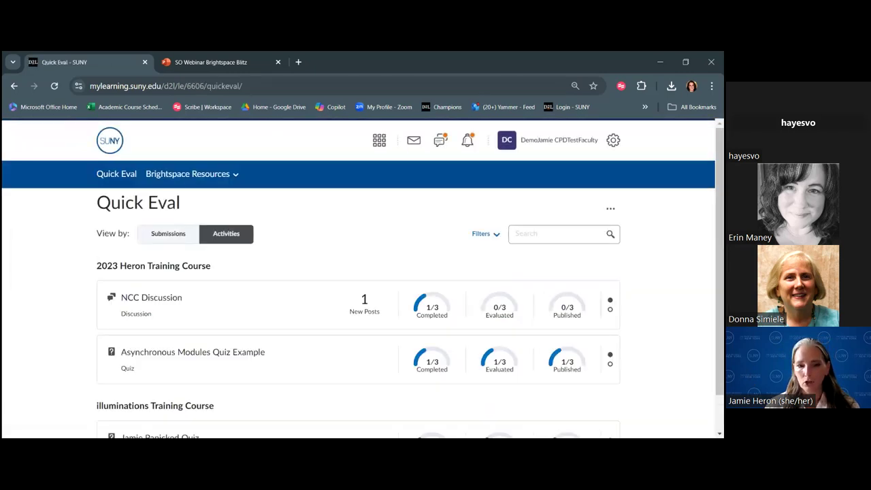
Try to publish all evaluations of the NCC Discussion.
left_click(567, 317)
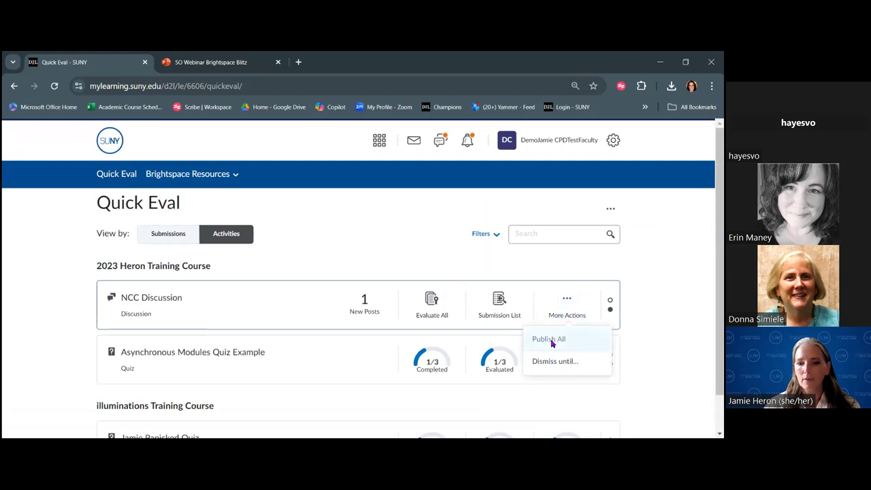
left_click(552, 340)
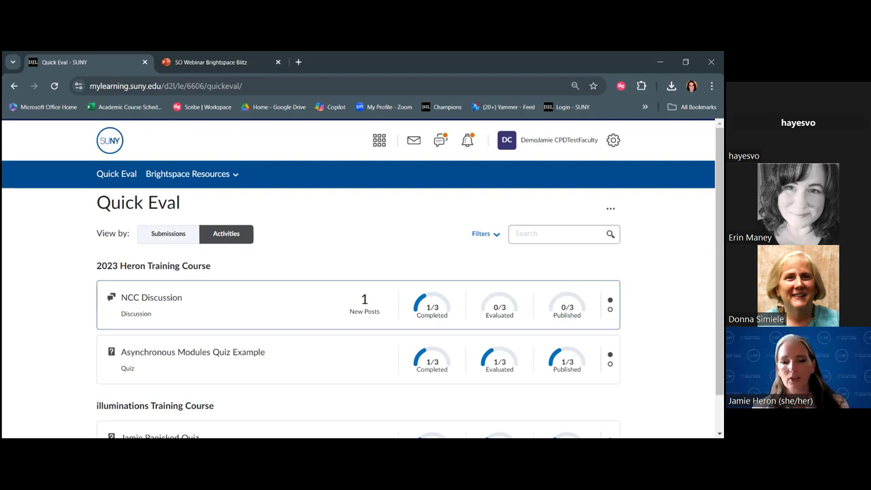
scroll(363, 277, "down", 1)
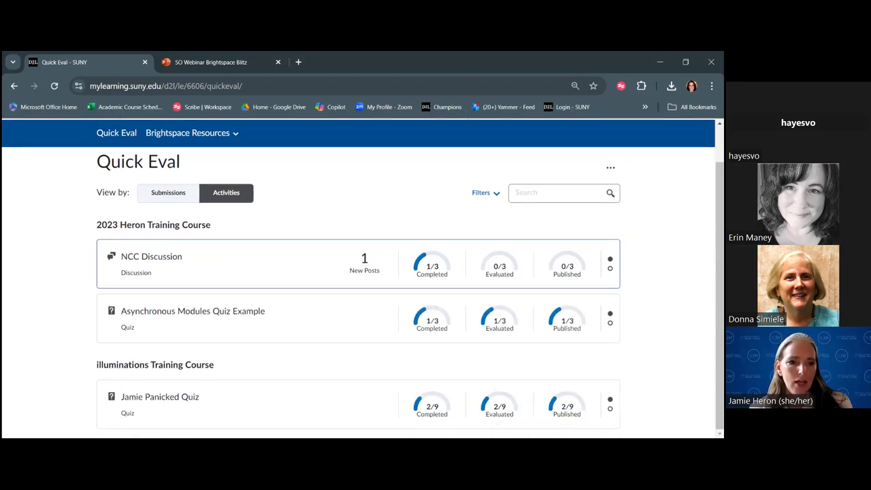
scroll(362, 278, "up", 1)
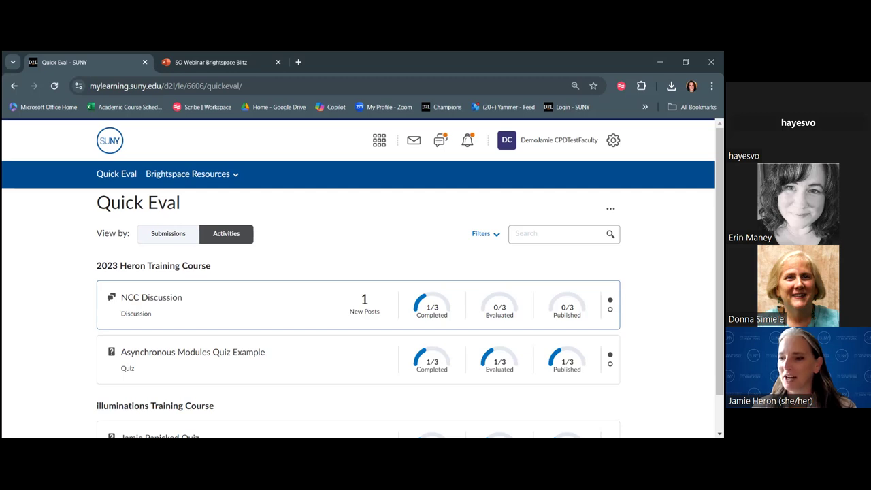
scroll(358, 286, "down", 1)
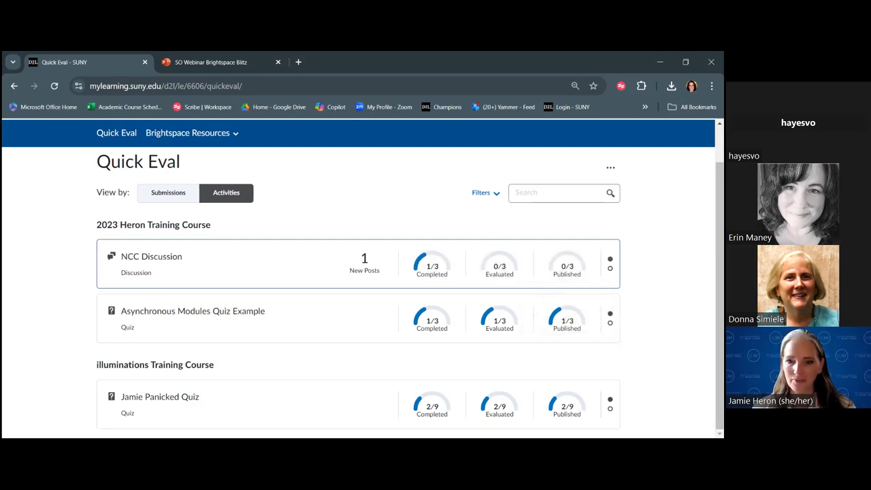
scroll(362, 275, "up", 1)
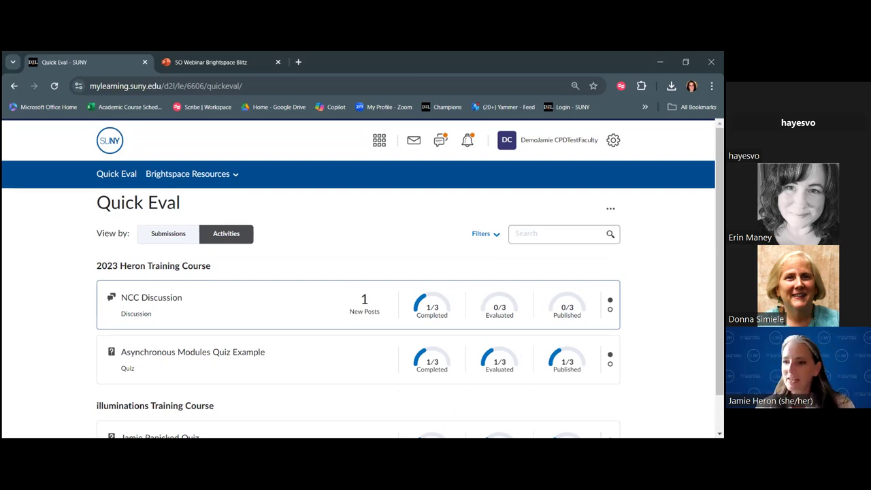
Open the Grades page of 2023 Heron Training Course and look over the students' grades on Enter Grades.
left_click(381, 143)
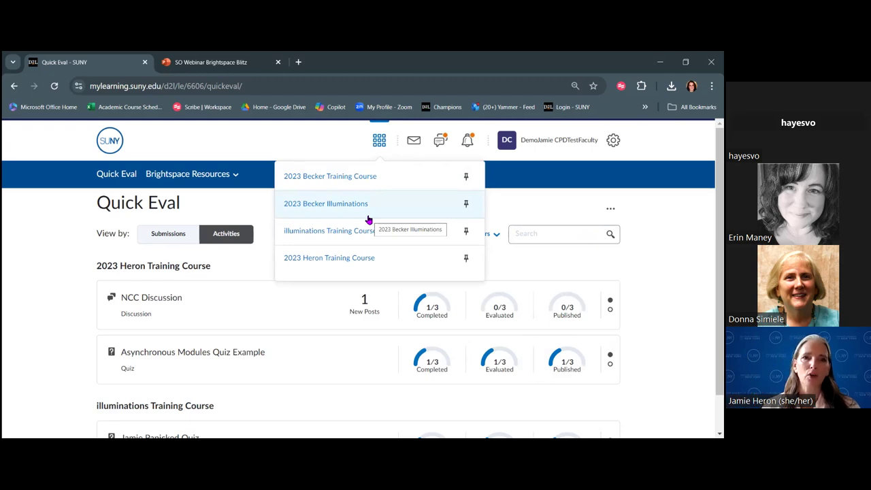
left_click(366, 266)
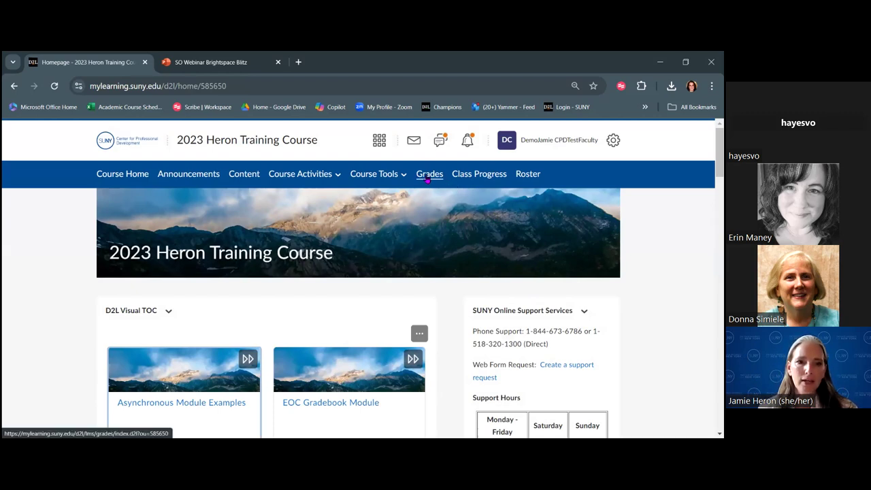
left_click(429, 176)
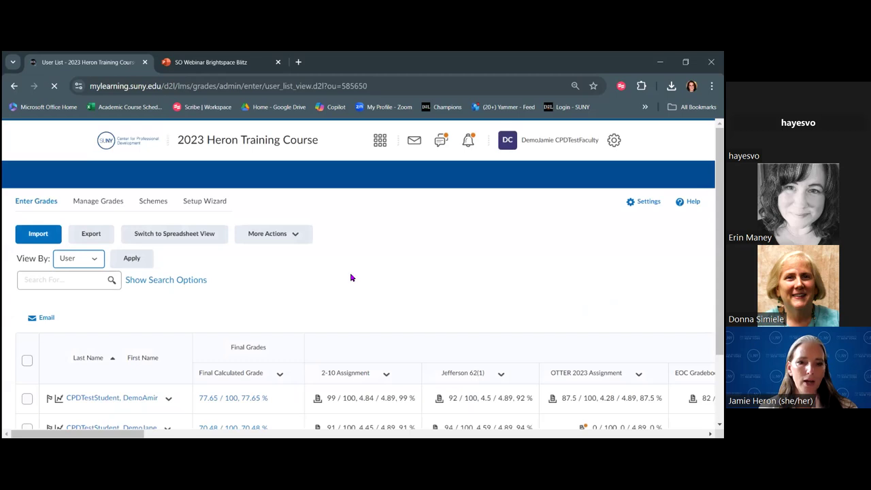
scroll(302, 246, "down", 1)
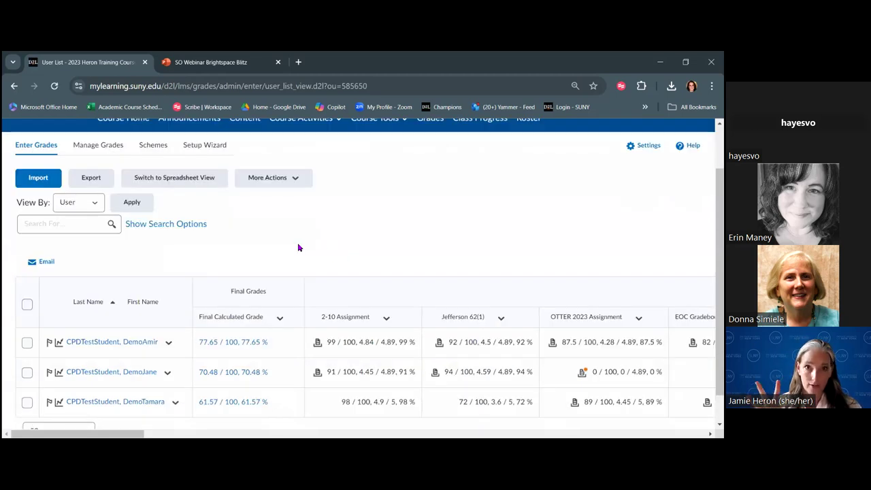
scroll(297, 247, "down", 1)
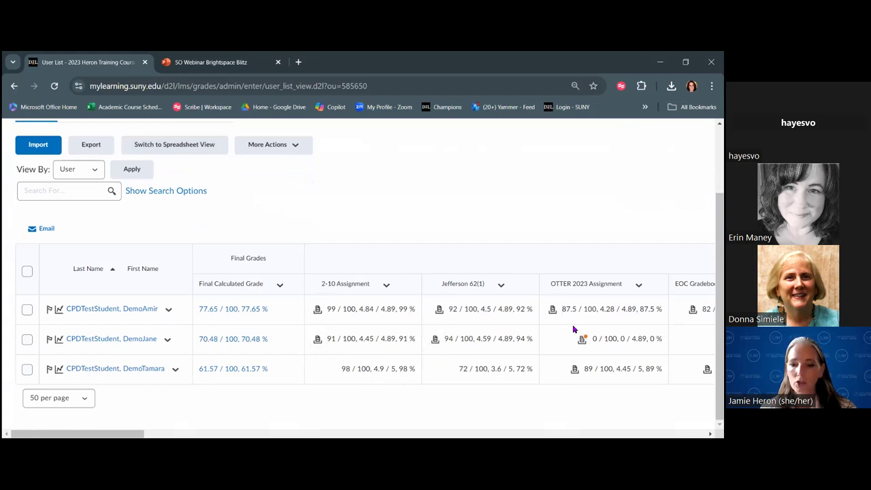
Switch the gradebook to Spreadsheet View and enter 91 as the second student's 2-10 Assignment grade.
left_click(162, 153)
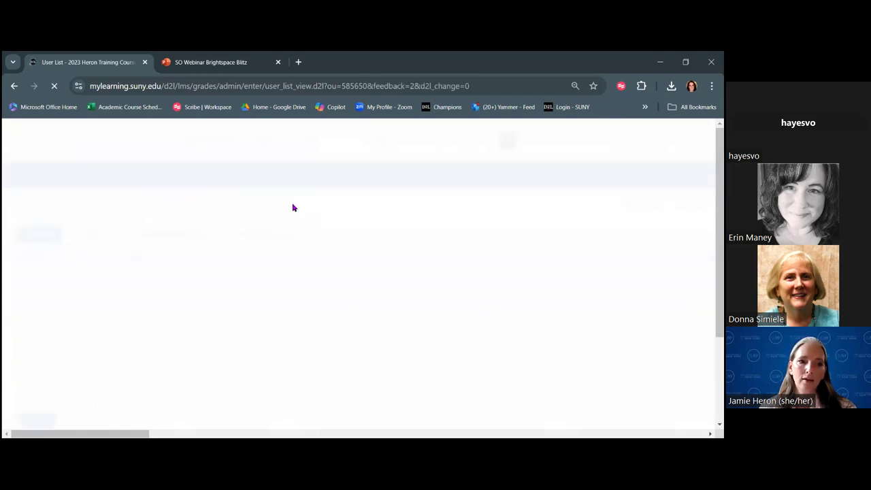
scroll(326, 215, "down", 2)
double_click(346, 304)
type("91")
left_click(346, 335)
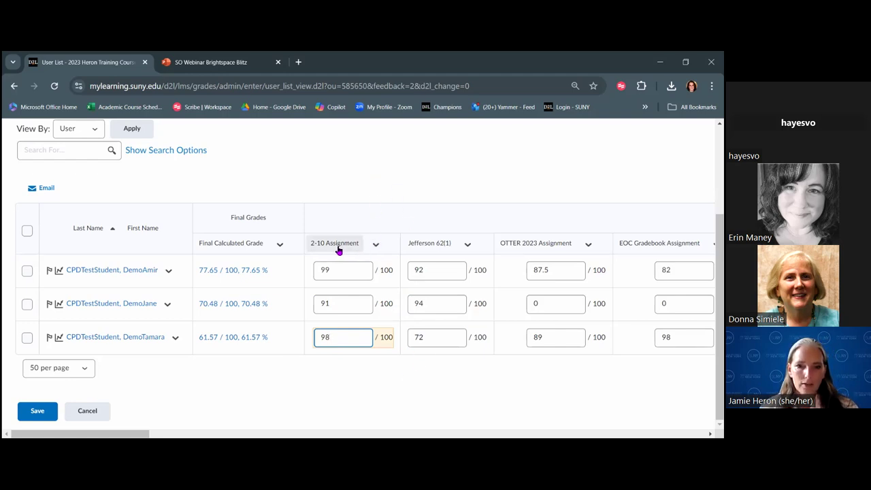
Open the Enter Grades page for the Jefferson 6_2 quiz grade item and hide its details and overall feedback.
left_click_drag(98, 434, 395, 436)
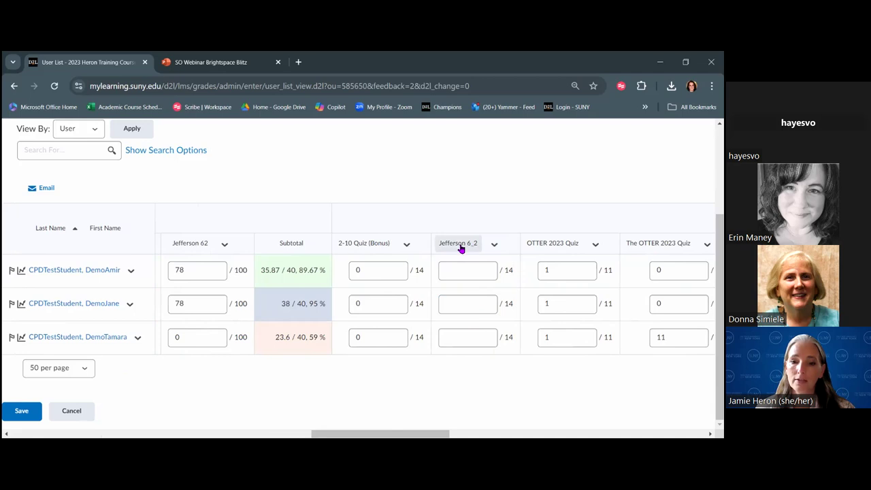
left_click(494, 245)
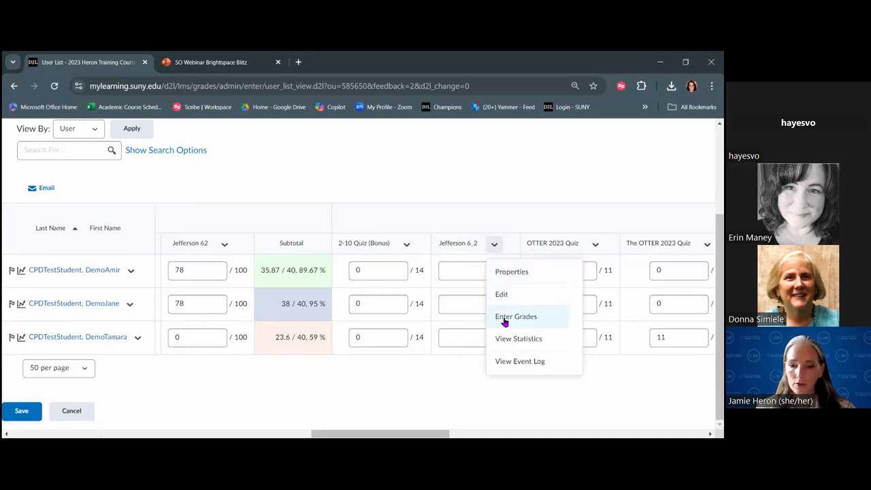
left_click(504, 318)
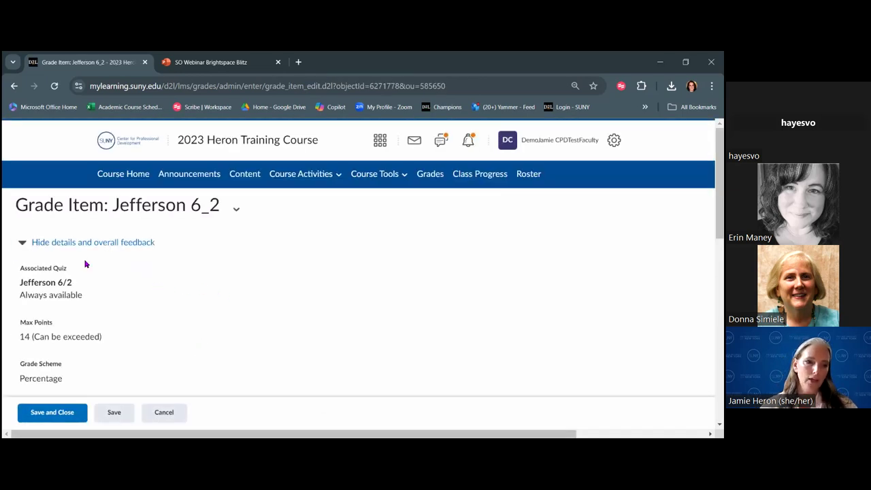
left_click(22, 243)
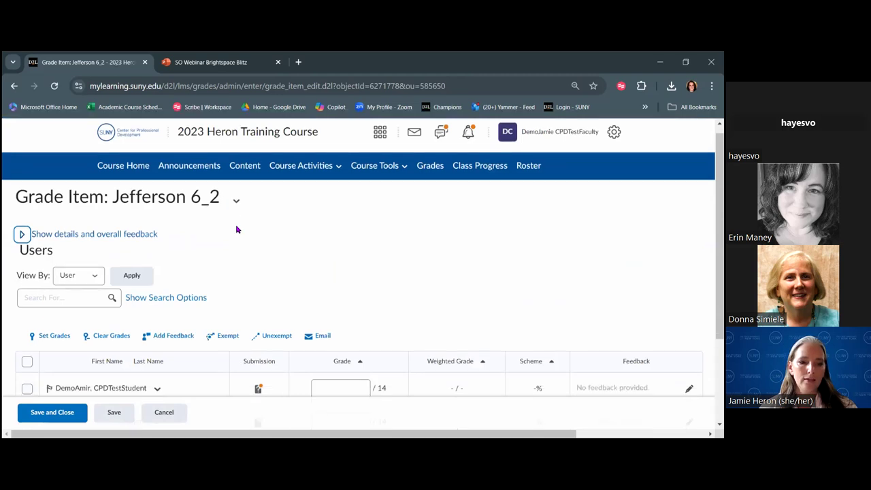
Show the details and overall feedback of the Jefferson 6_2 grade item and review them through to the Overall Feedback section.
scroll(236, 230, "down", 2)
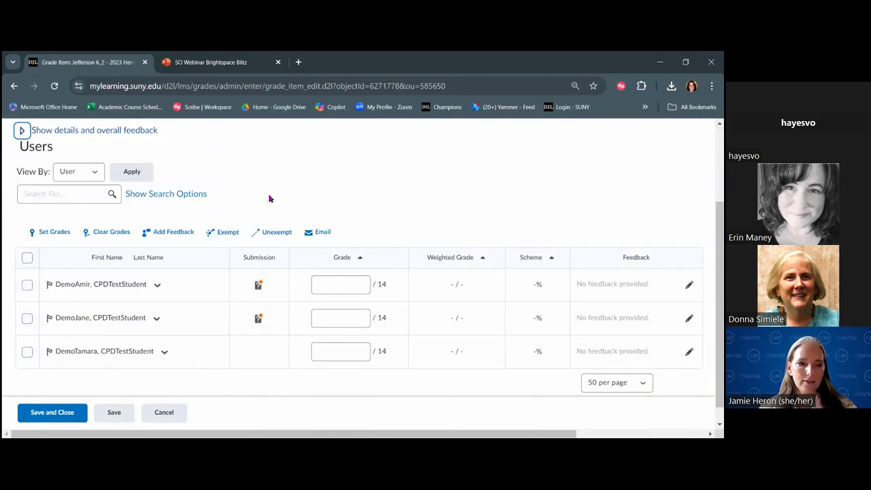
scroll(291, 179, "up", 1)
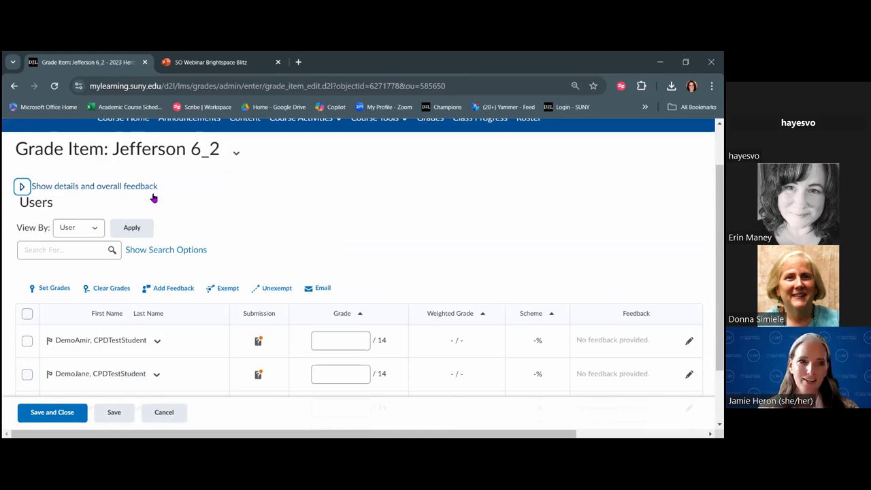
left_click(21, 189)
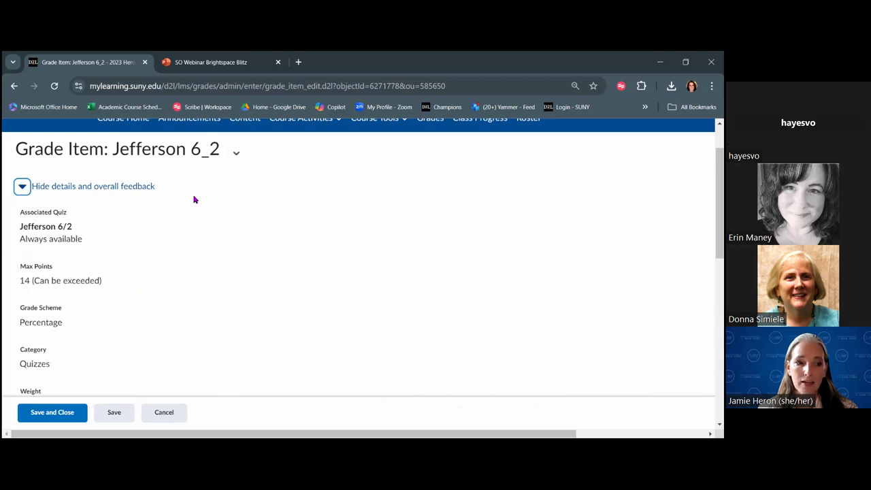
scroll(192, 198, "down", 1)
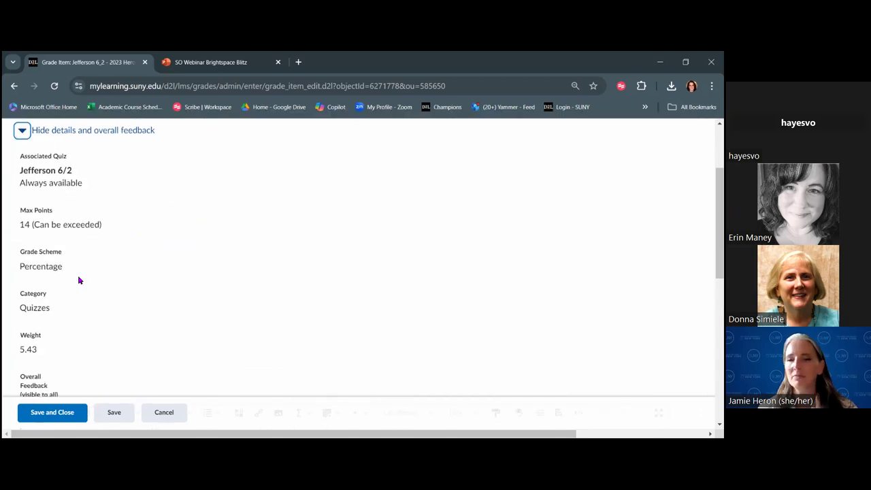
scroll(78, 280, "down", 2)
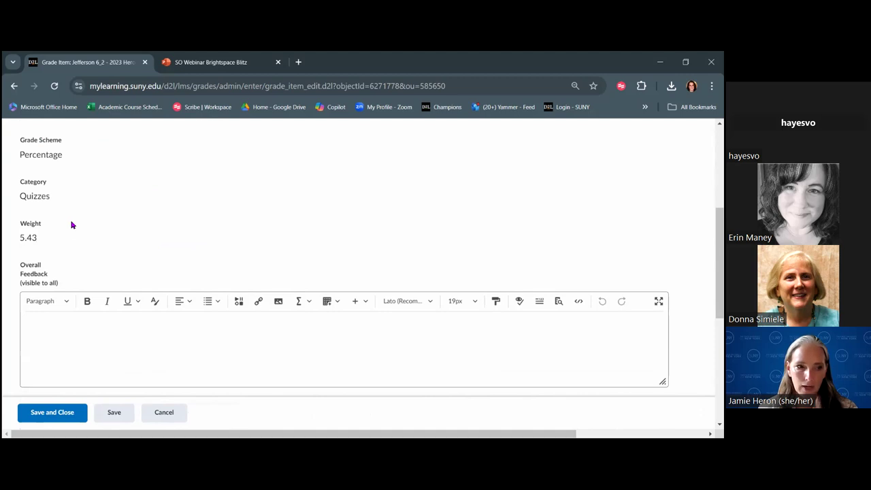
scroll(72, 225, "down", 1)
scroll(58, 236, "down", 1)
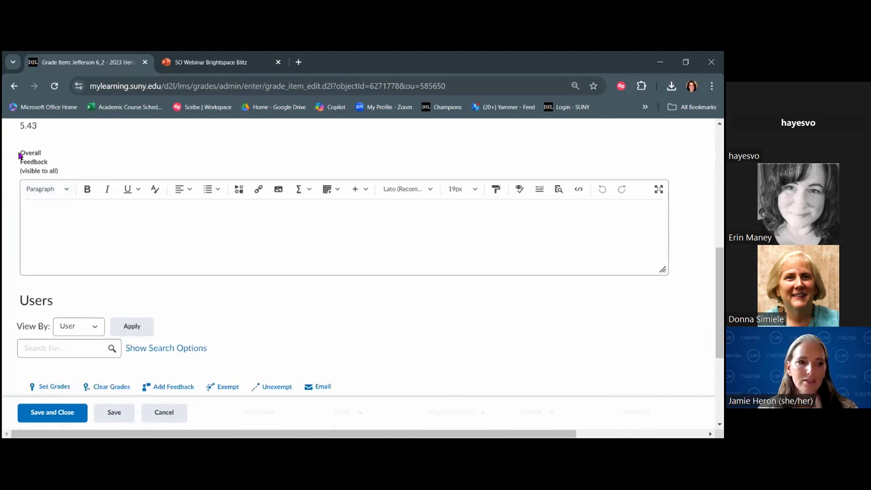
left_click_drag(26, 156, 68, 177)
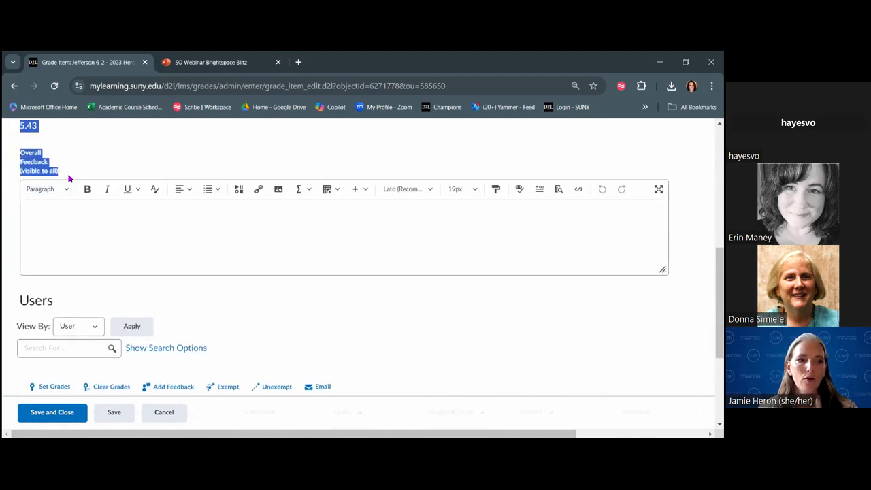
Write the overall feedback "Great work this week, class! The themes that emerged....." and, as a second paragraph, "I noticed some challenges in understanding...".
left_click(78, 231)
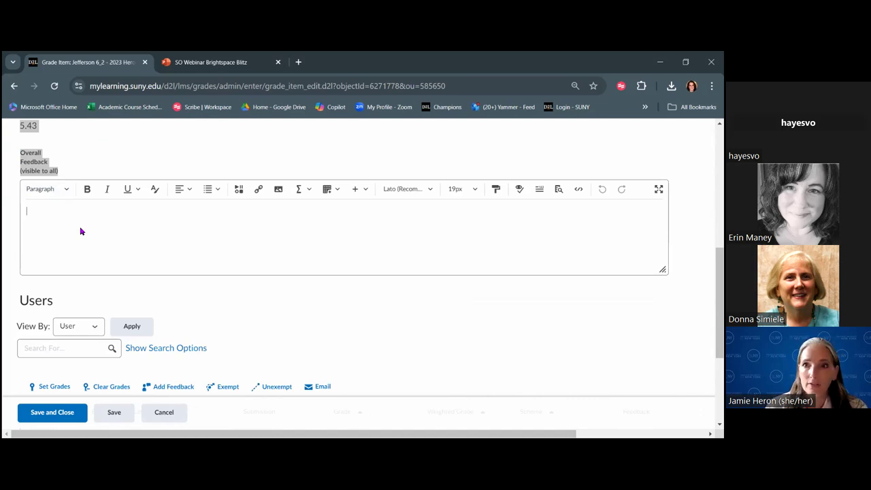
left_click(81, 218)
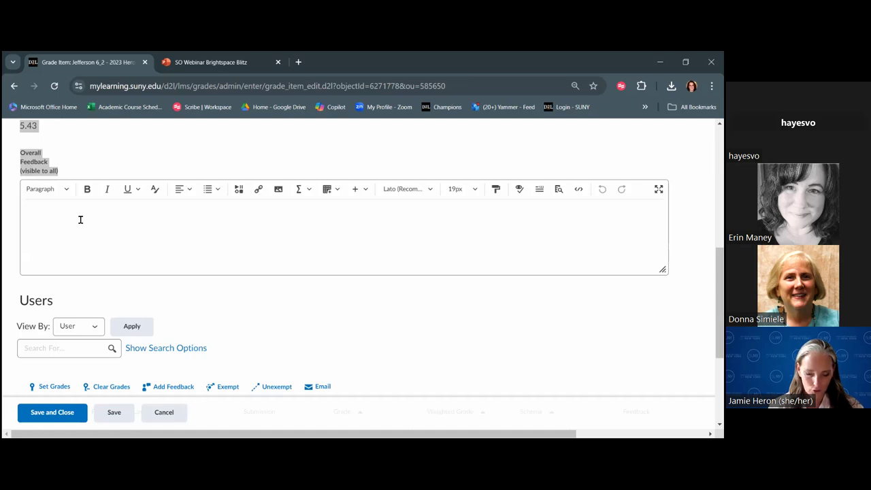
type("Great")
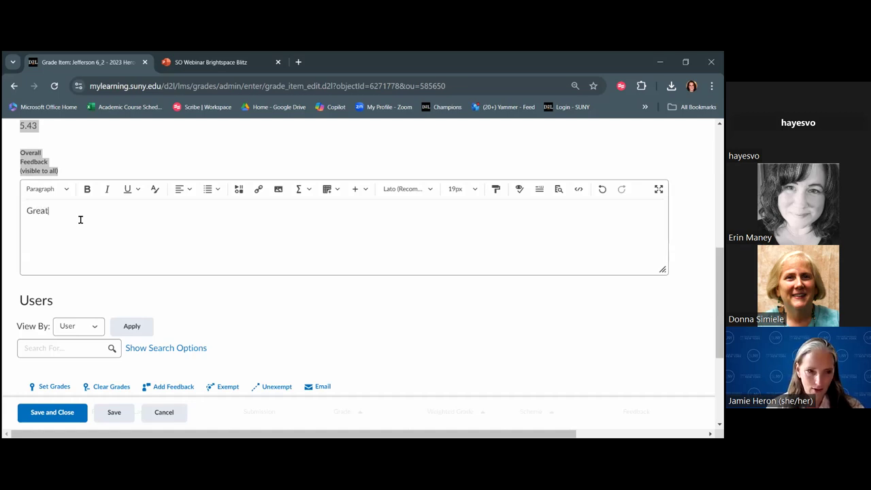
type(" work this week")
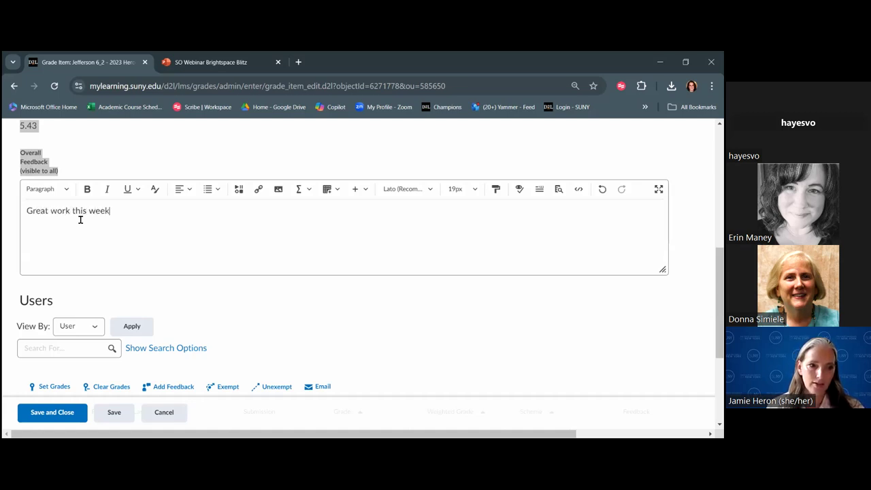
type(", class! ")
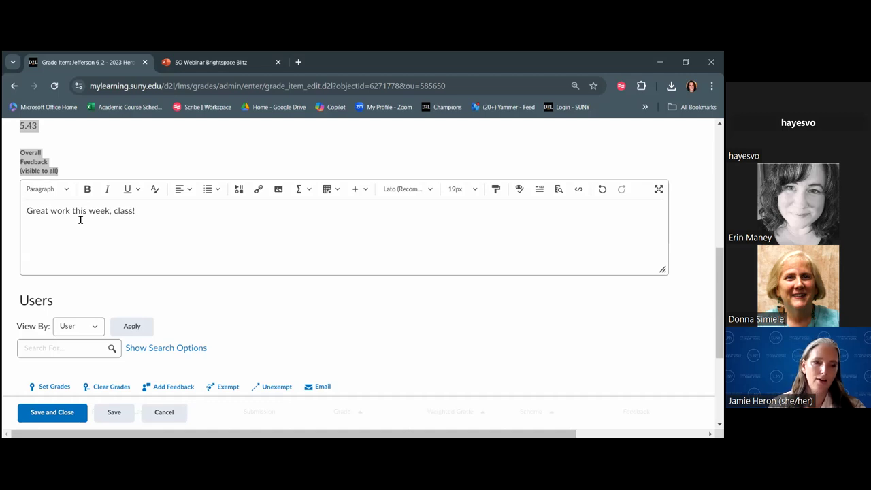
type("The themes that emerged.....")
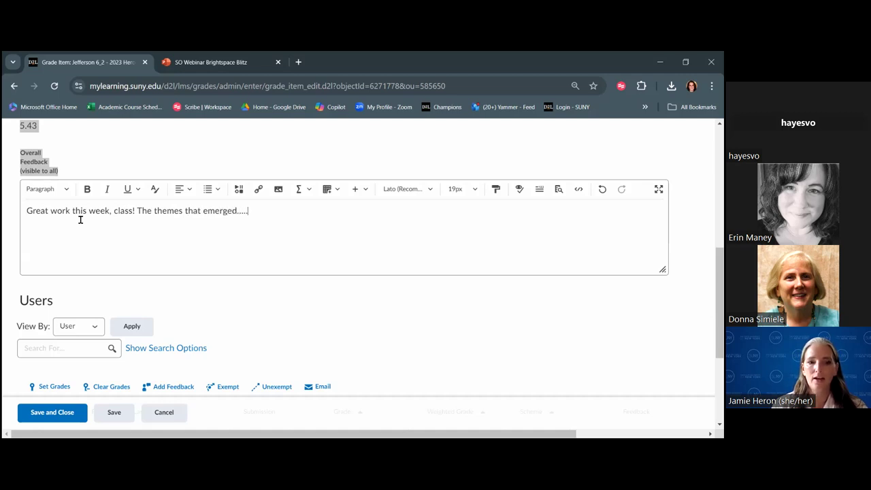
key("Return")
type("I notic")
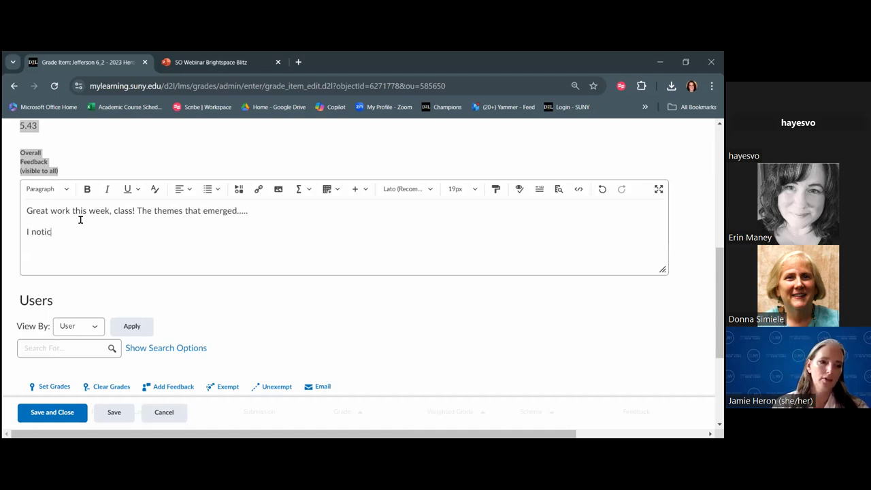
type("ed some chall")
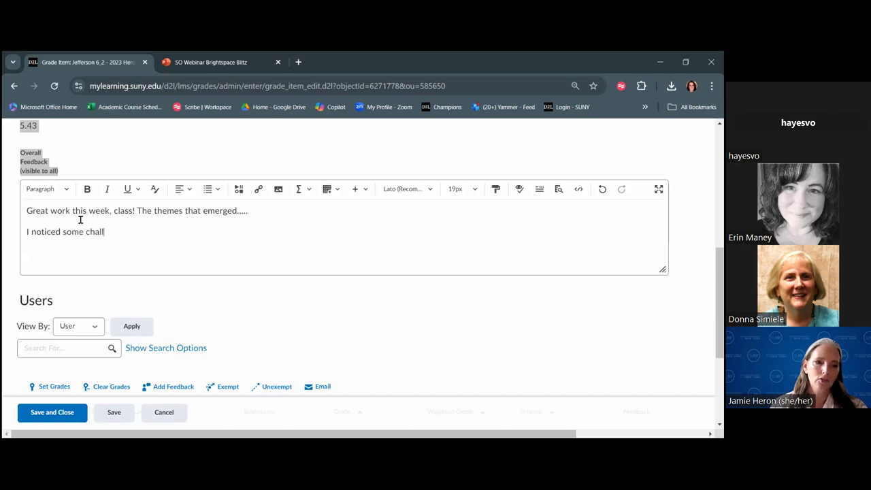
type("enges in understanding...")
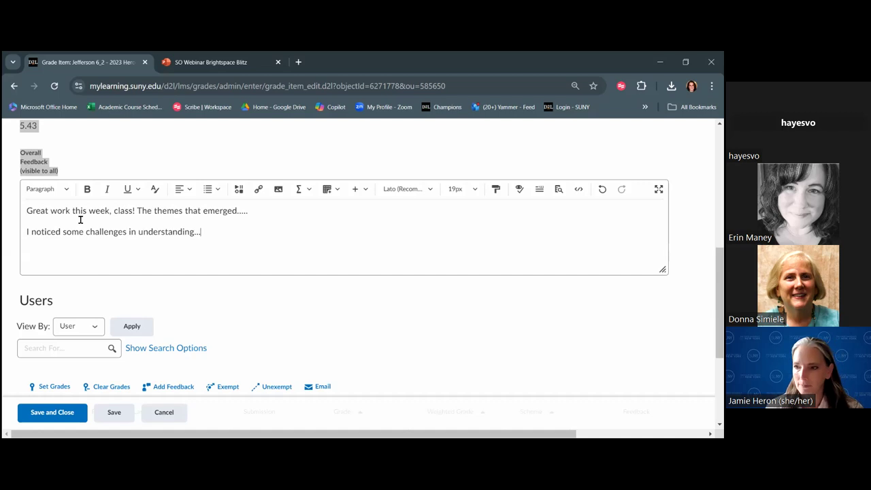
Save and close the Jefferson 6_2 grade item, confirming the save to return to the gradebook.
scroll(146, 178, "up", 3)
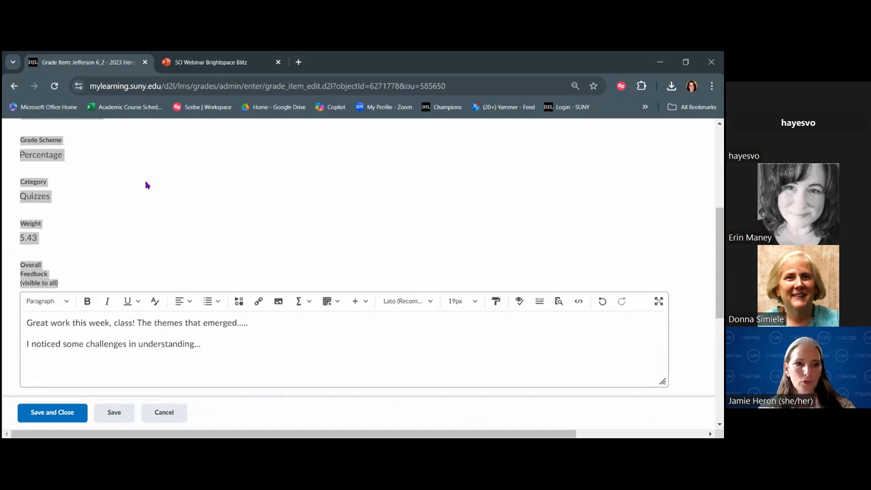
scroll(145, 185, "up", 3)
scroll(146, 190, "down", 2)
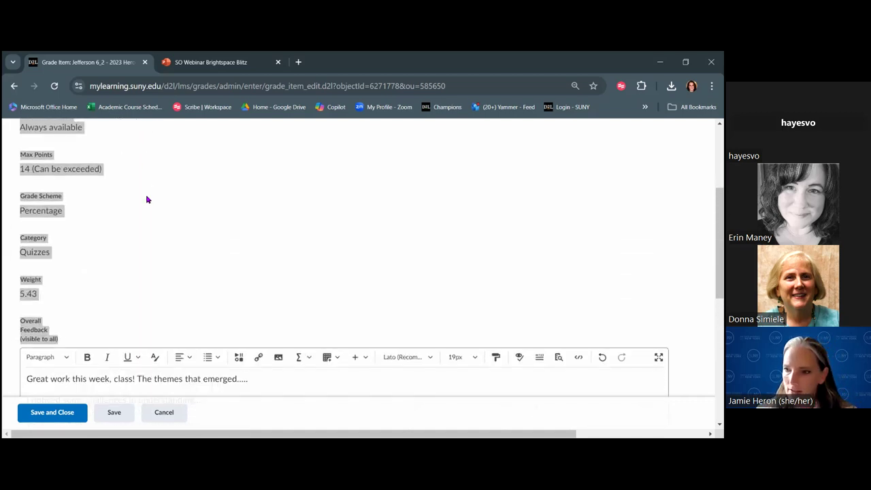
left_click(66, 416)
left_click(312, 228)
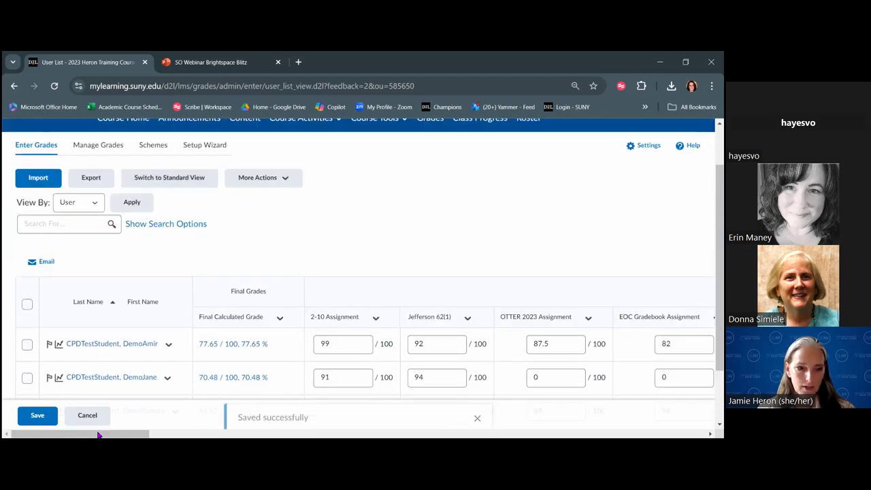
Reopen the Enter Grades page of the Jefferson 6_2 quiz from its gradebook column.
left_click_drag(115, 434, 417, 437)
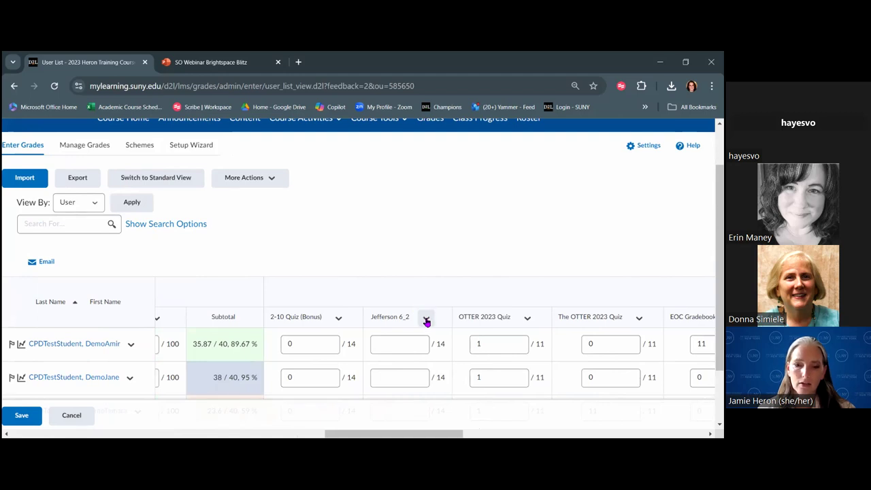
left_click(425, 320)
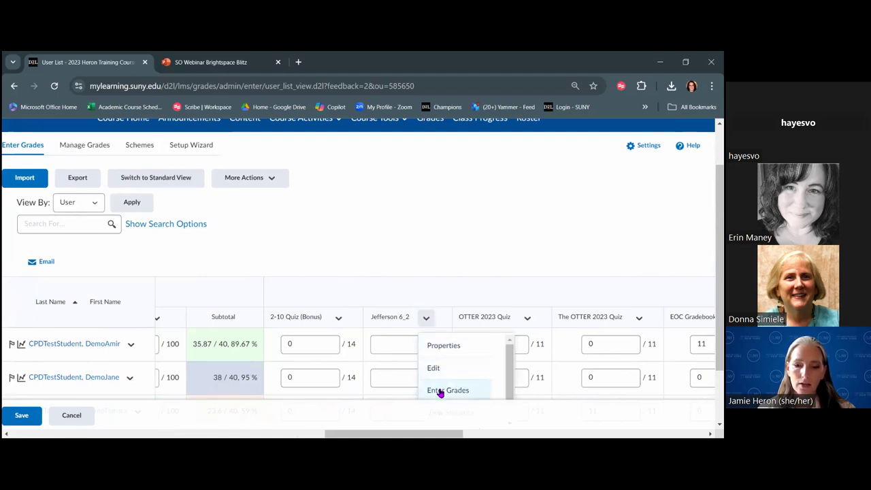
left_click(439, 388)
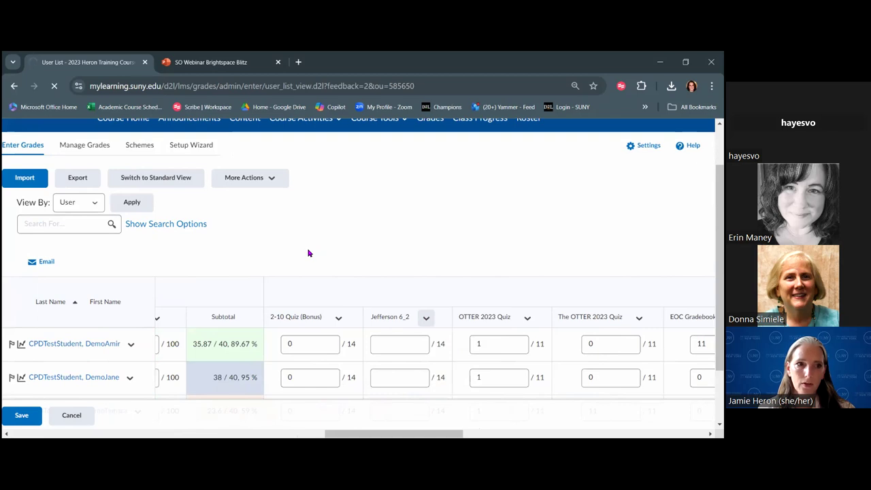
Collapse and re-expand the grade item's details, and review the saved overall feedback and the student list.
scroll(251, 249, "down", 2)
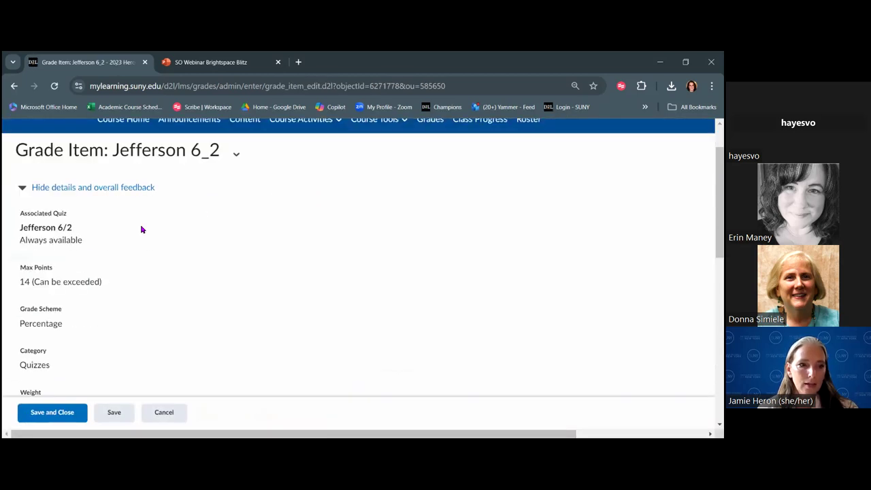
left_click(23, 134)
scroll(86, 149, "up", 1)
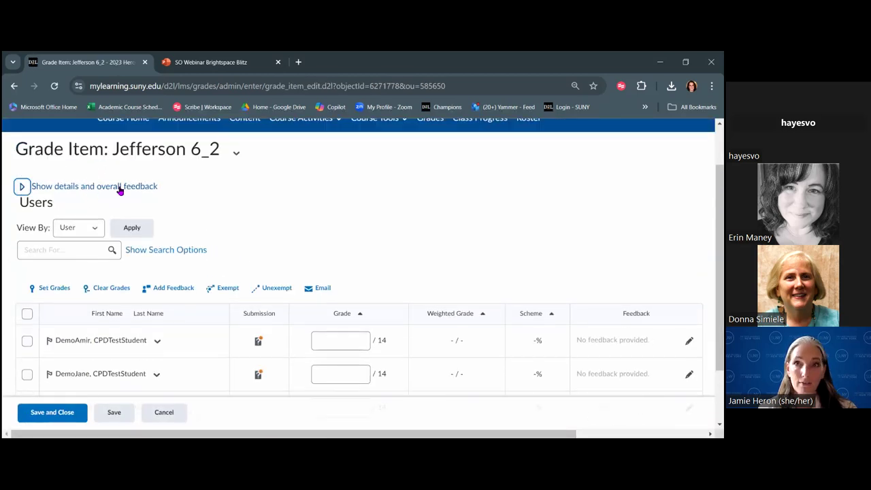
left_click(22, 188)
scroll(132, 225, "down", 5)
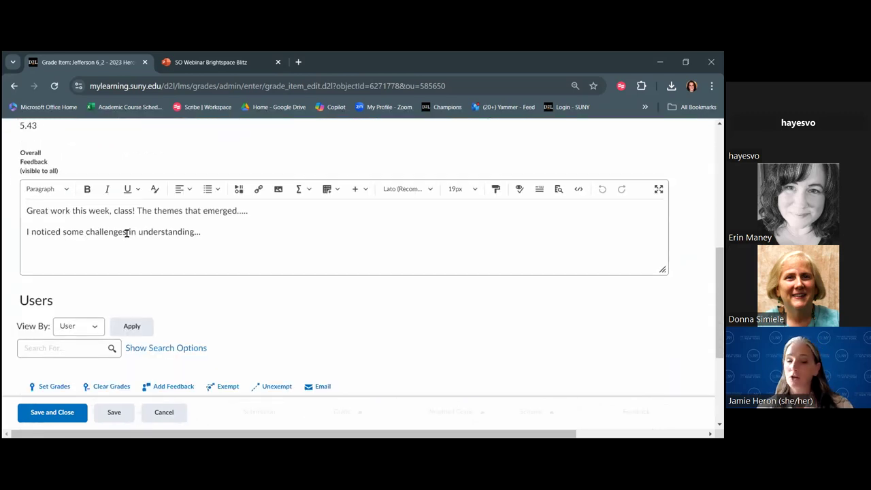
scroll(129, 234, "down", 3)
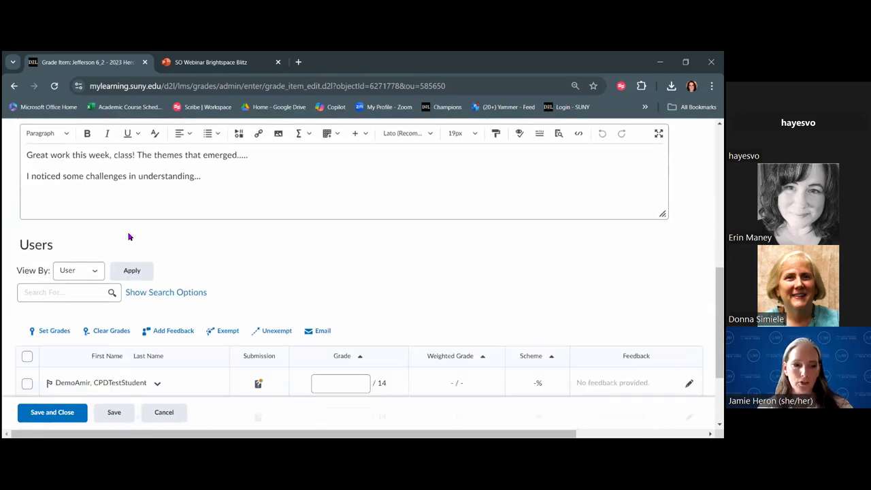
scroll(48, 255, "down", 2)
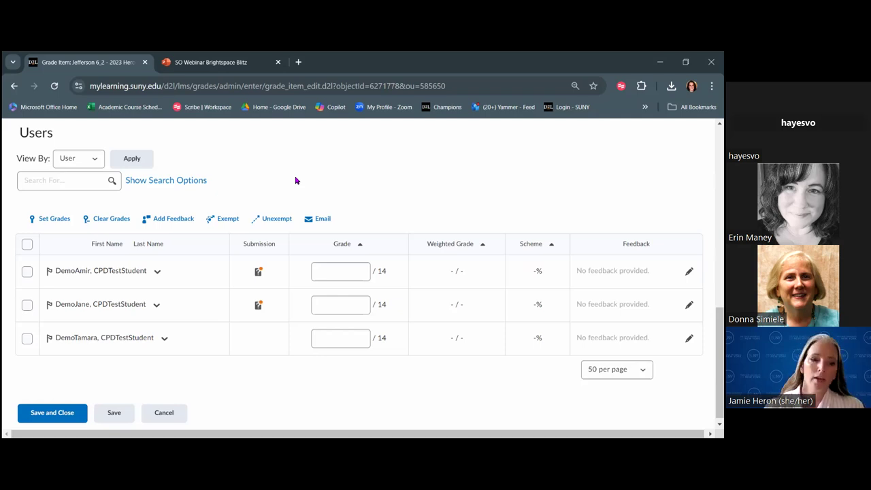
Set the Jefferson 6_2 grade of all three students to 14 in bulk, and clear those grades again.
left_click(27, 246)
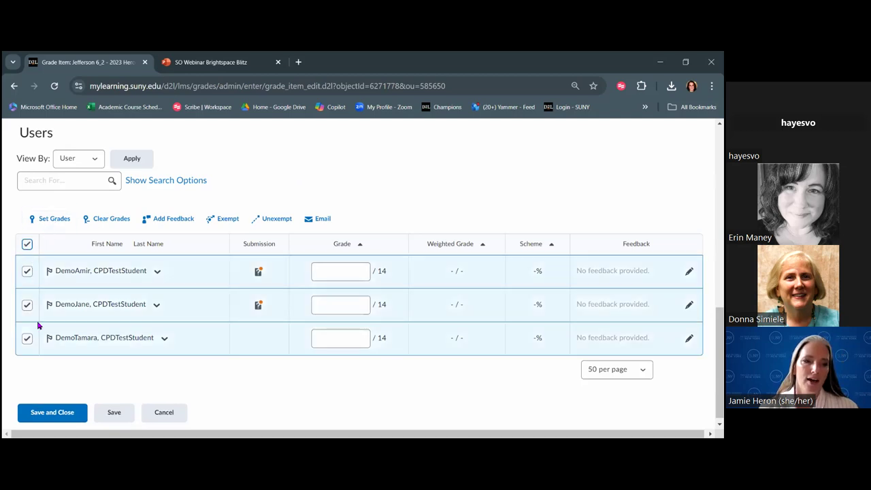
left_click(40, 219)
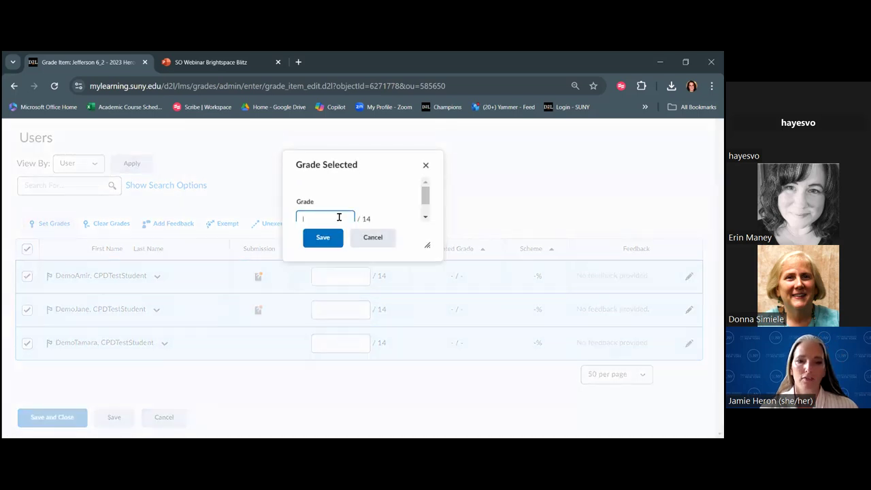
left_click(339, 217)
type("14")
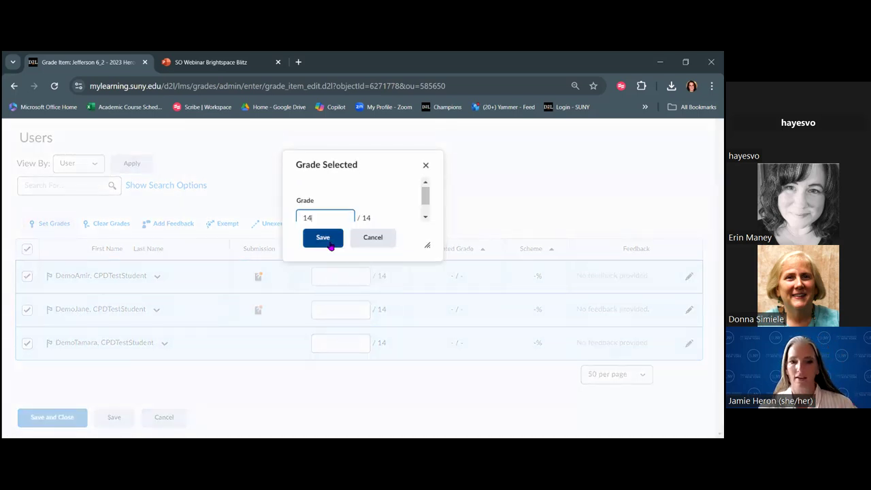
left_click(330, 245)
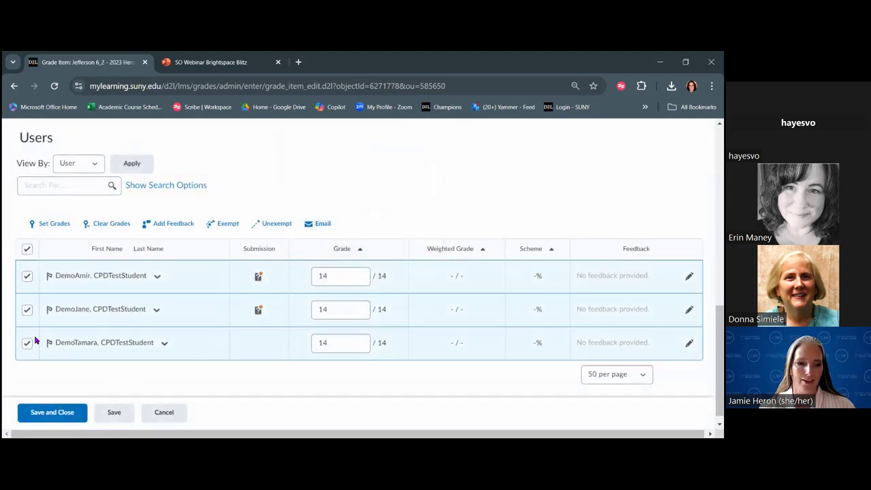
left_click(98, 225)
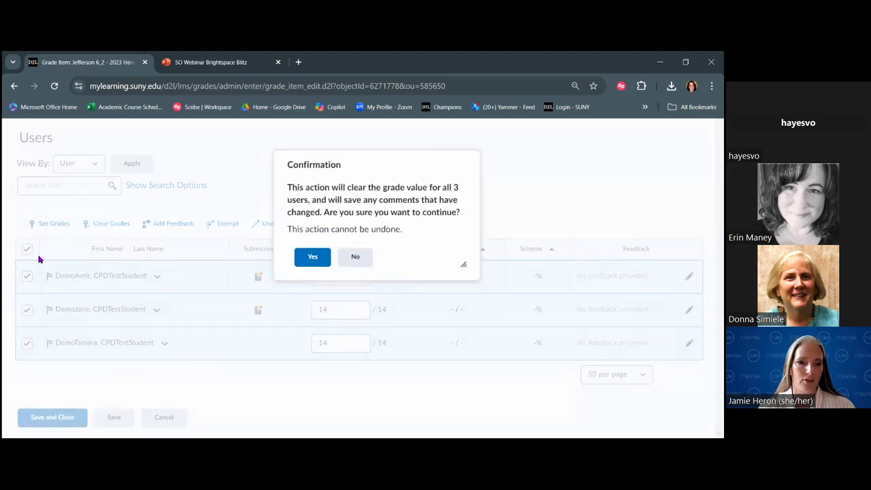
key("Return")
Exclude the second student from the selection and set the grade of the two remaining students to 14 in bulk.
left_click(27, 309)
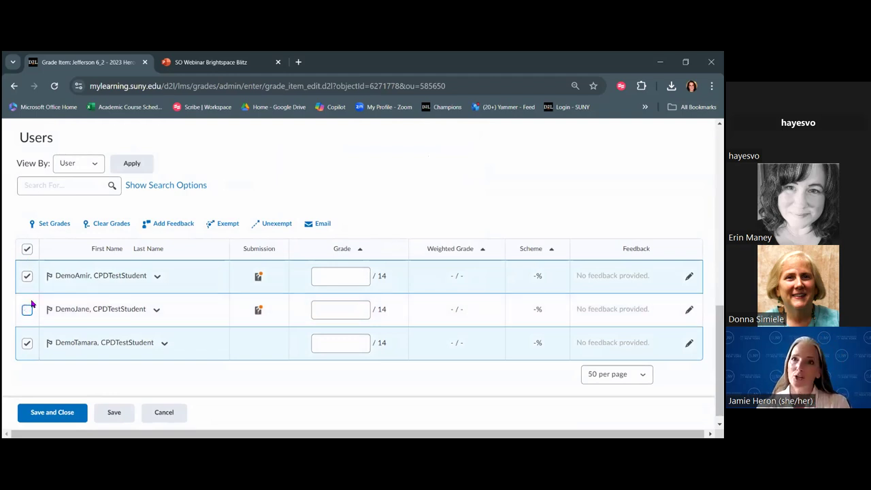
left_click(58, 225)
left_click(319, 219)
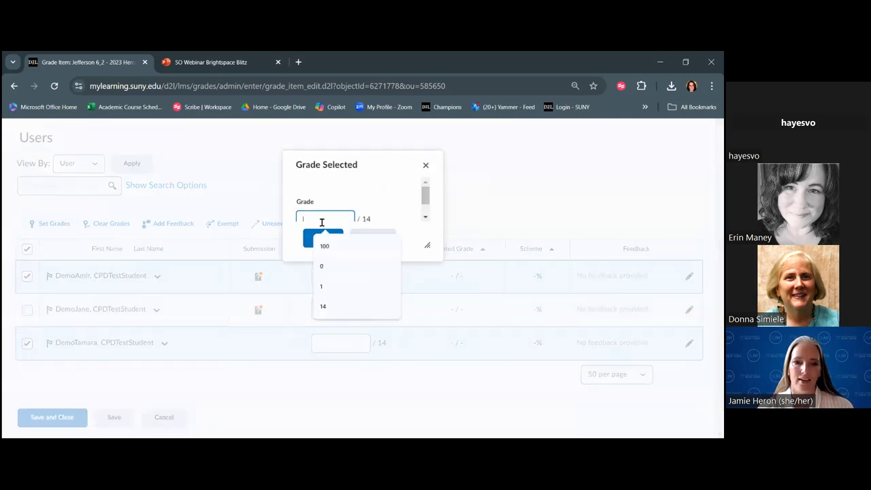
left_click(323, 306)
left_click(324, 238)
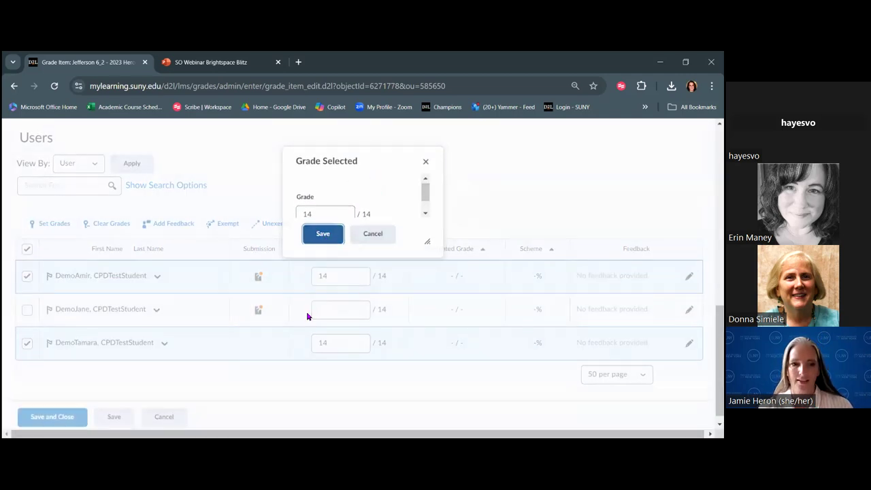
Confirm the bulk grade and add the feedback "{firstname}, great to see you in class today!" to the two selected students.
left_click(316, 311)
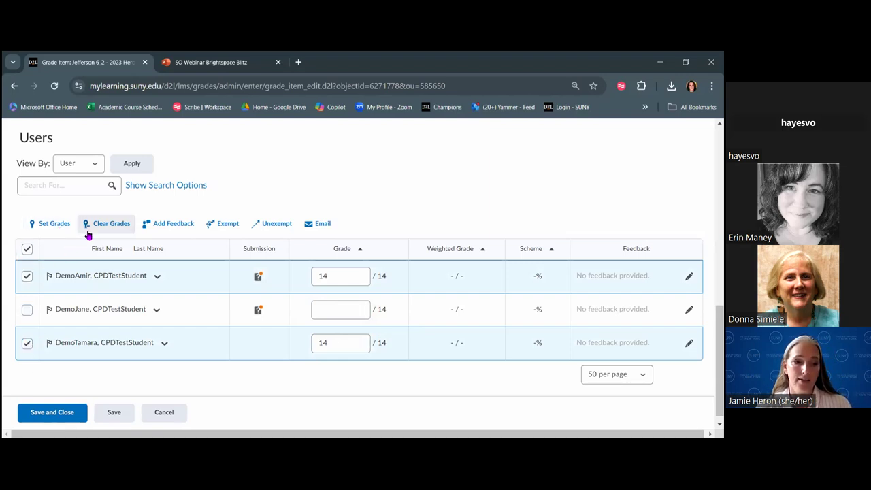
left_click(166, 227)
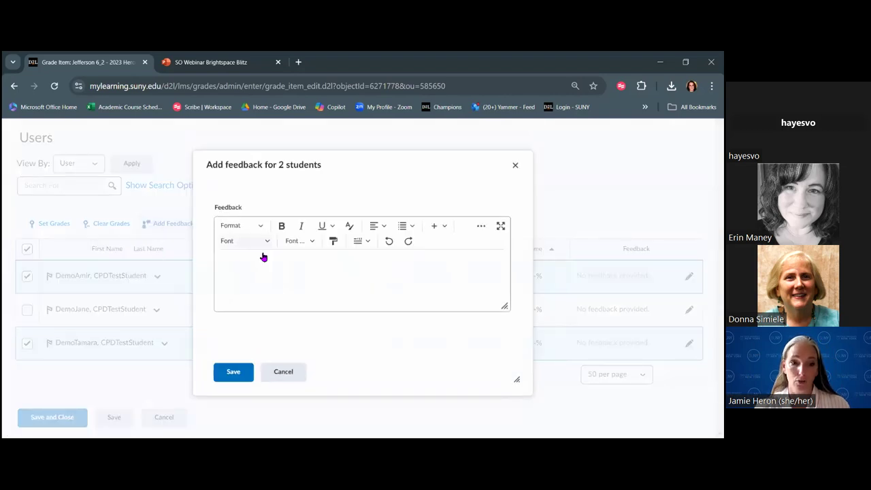
type("{firstname")
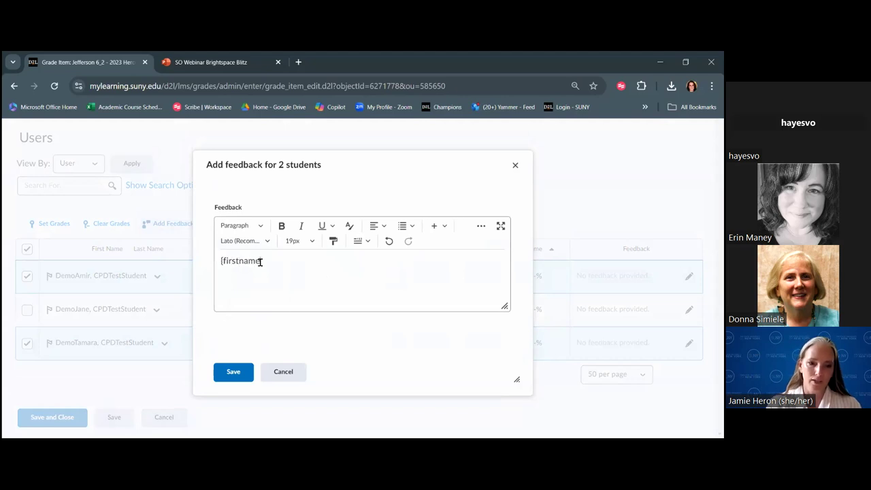
type("}, ")
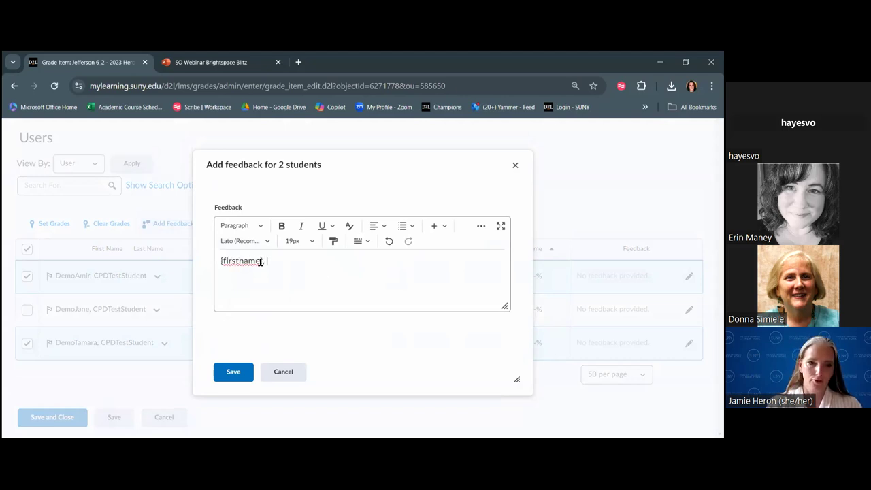
type("grea")
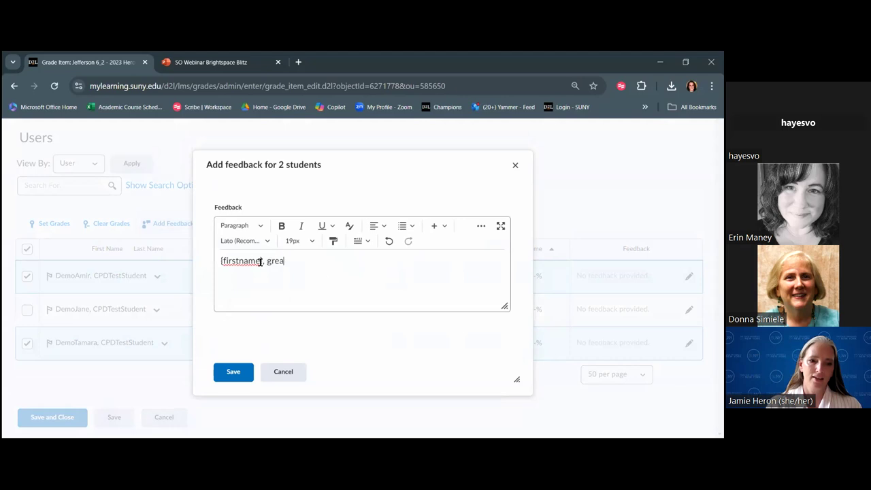
type("t to see y")
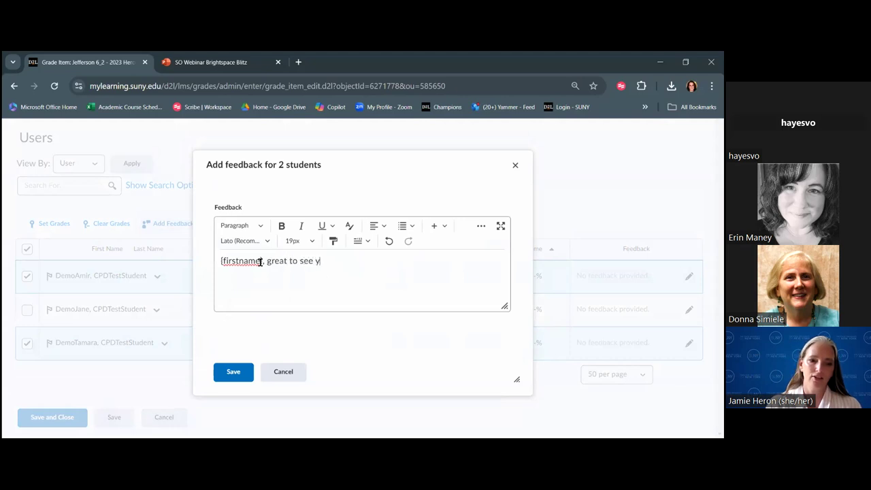
type("ou in class today!")
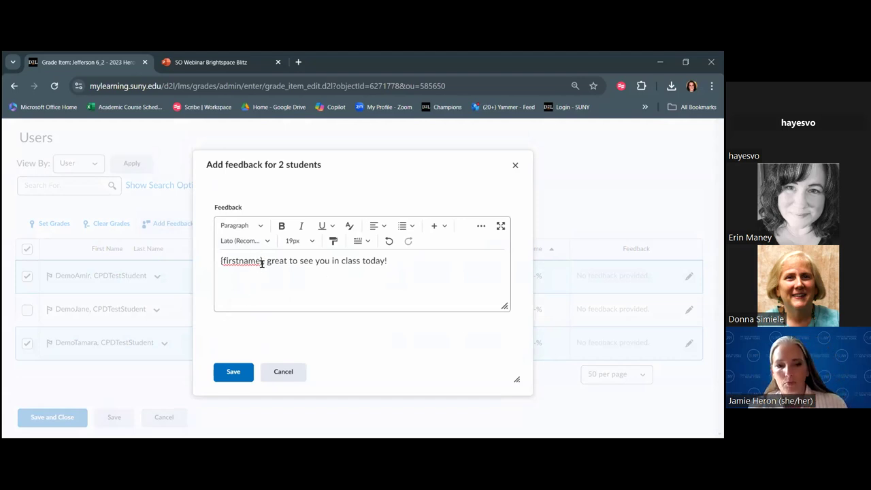
left_click_drag(262, 260, 216, 263)
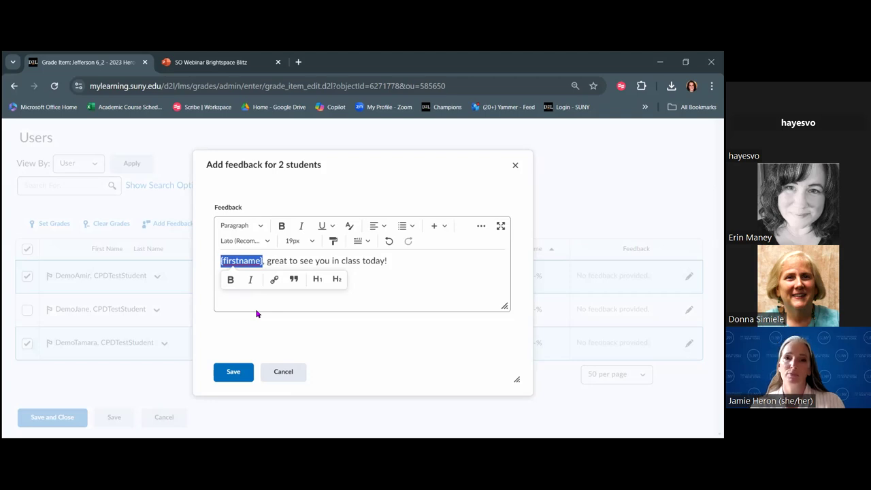
left_click(233, 376)
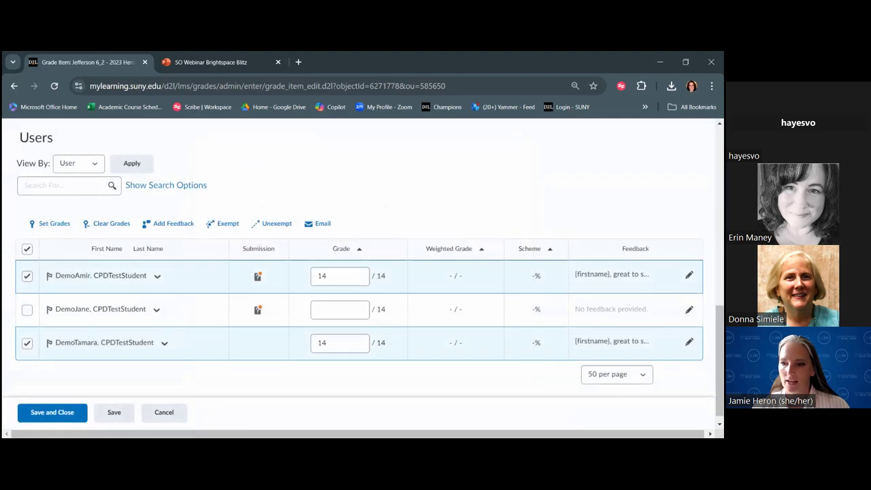
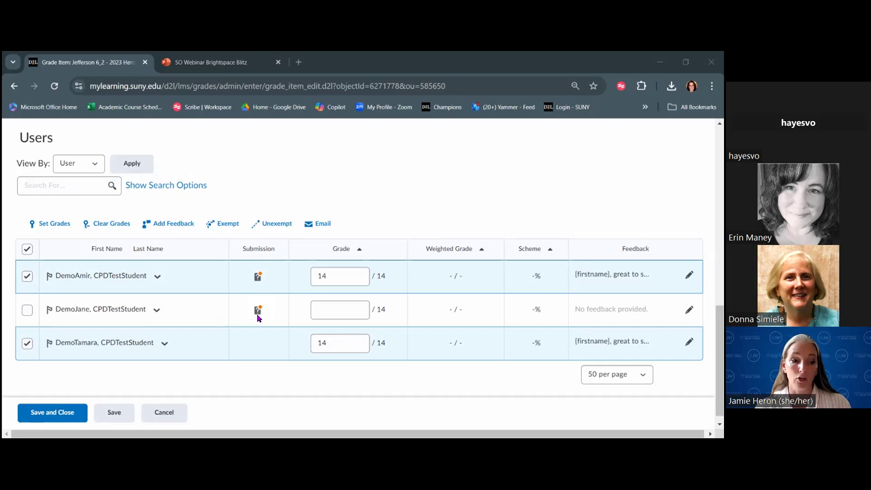
Try to open the second student's quiz submission, and leave the Jefferson 6_2 grading page, discarding the unsaved grades and feedback.
left_click(257, 314)
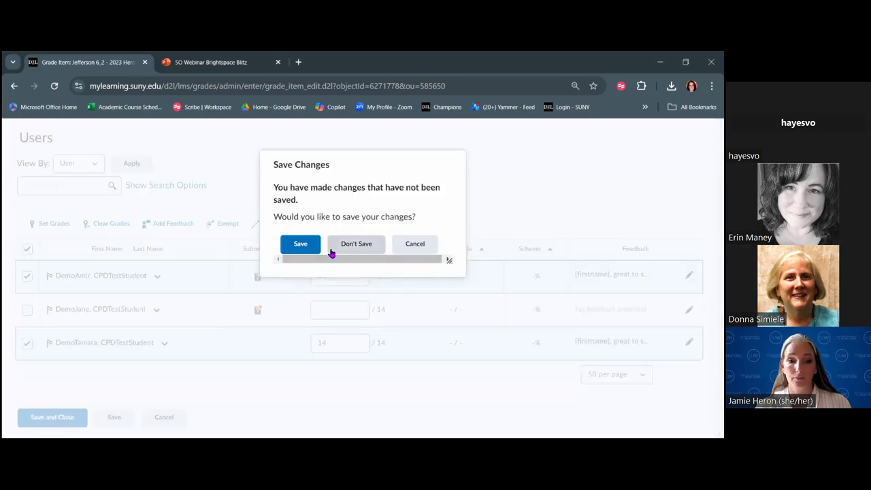
left_click(346, 248)
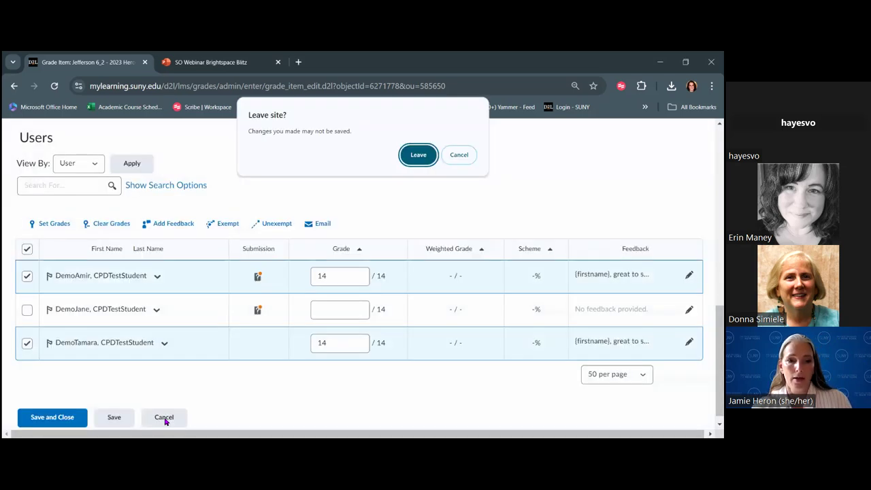
left_click(459, 156)
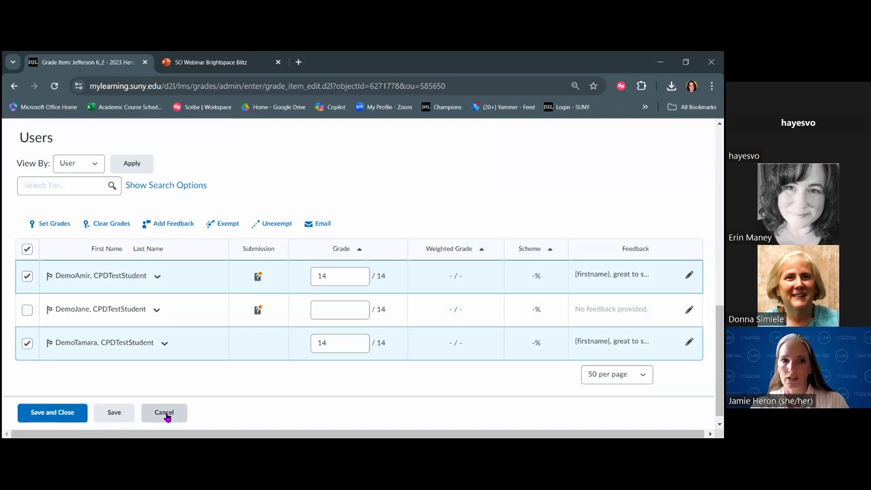
left_click(165, 414)
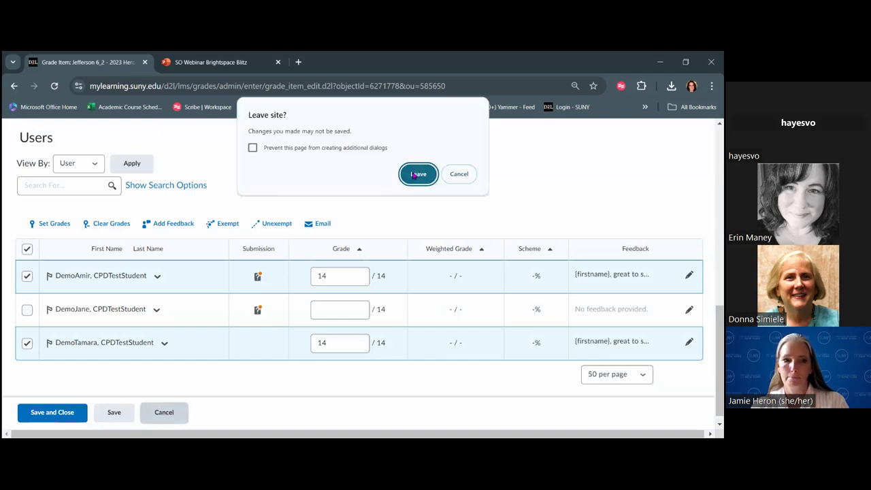
left_click(415, 175)
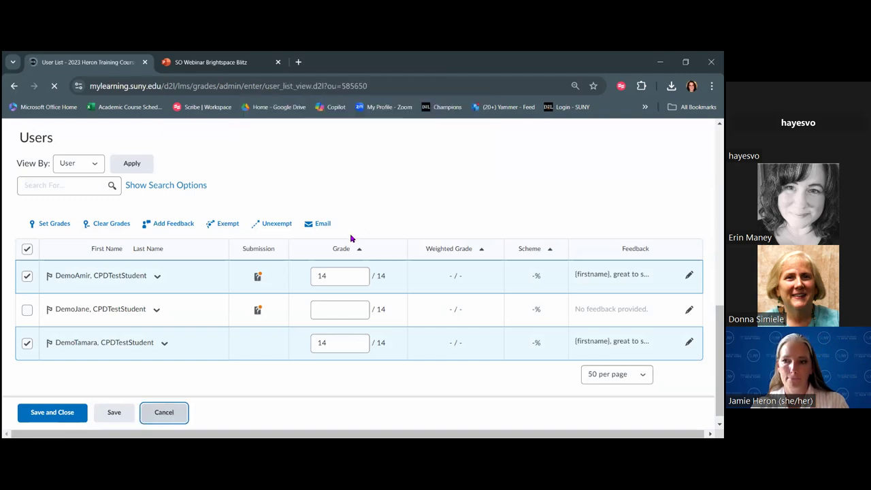
Open the first student's individual grades page from the gradebook's student list and go to the grade items.
scroll(137, 297, "down", 1)
scroll(137, 296, "down", 2)
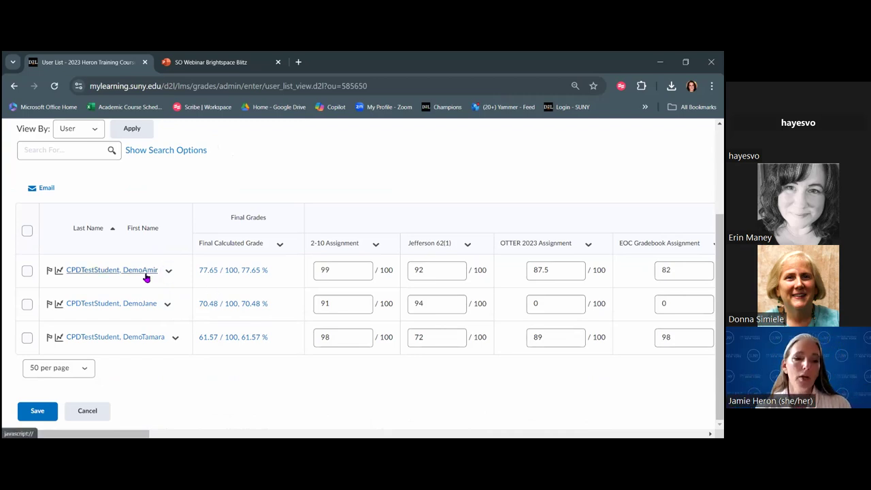
left_click(168, 270)
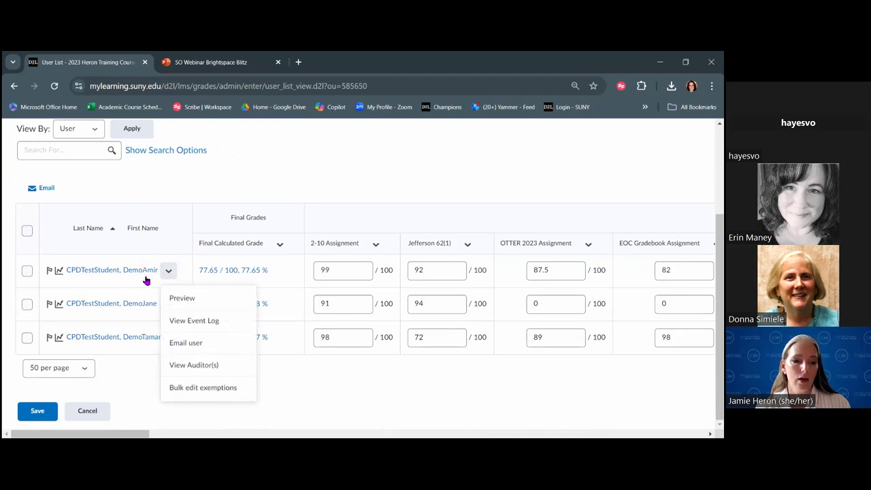
left_click(114, 274)
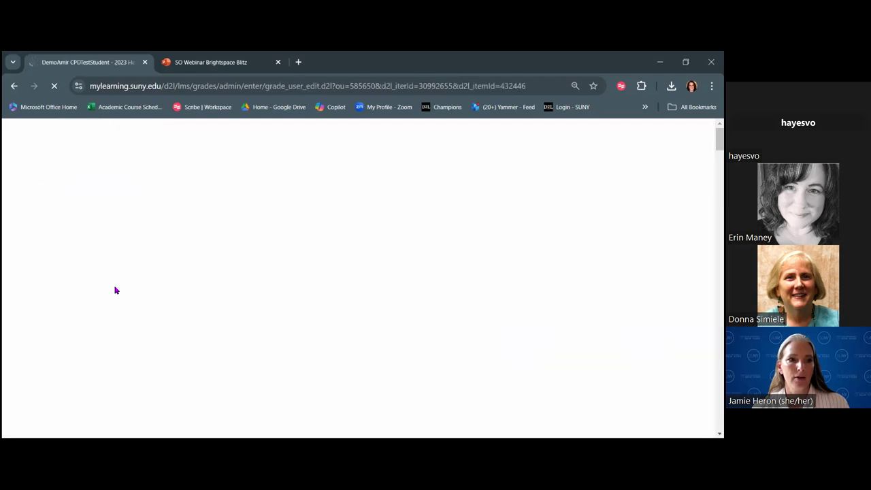
scroll(252, 237, "down", 6)
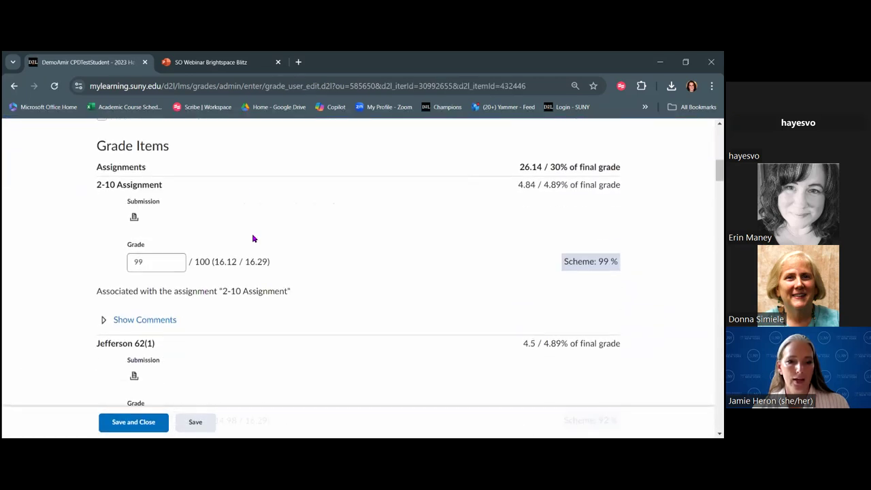
View the student's OTTER 2023 Assignment submission from the grade item, and close the evaluation page.
scroll(252, 238, "down", 3)
scroll(232, 242, "down", 2)
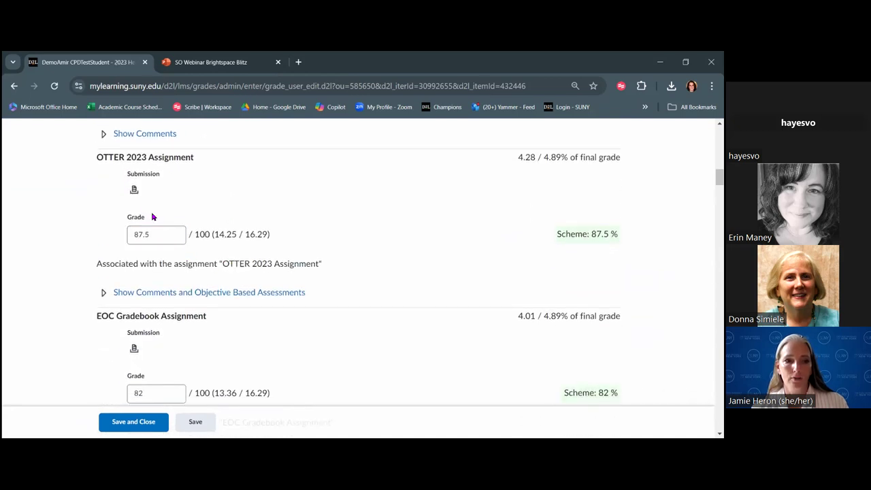
left_click(134, 193)
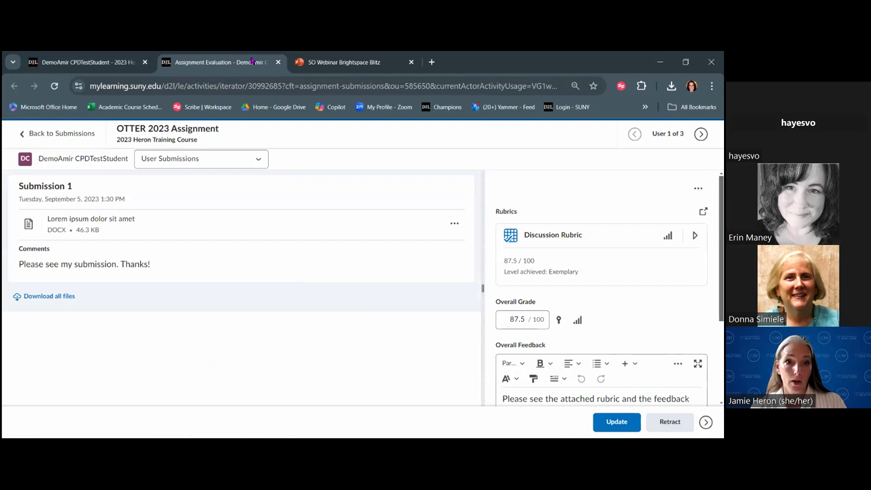
left_click(278, 62)
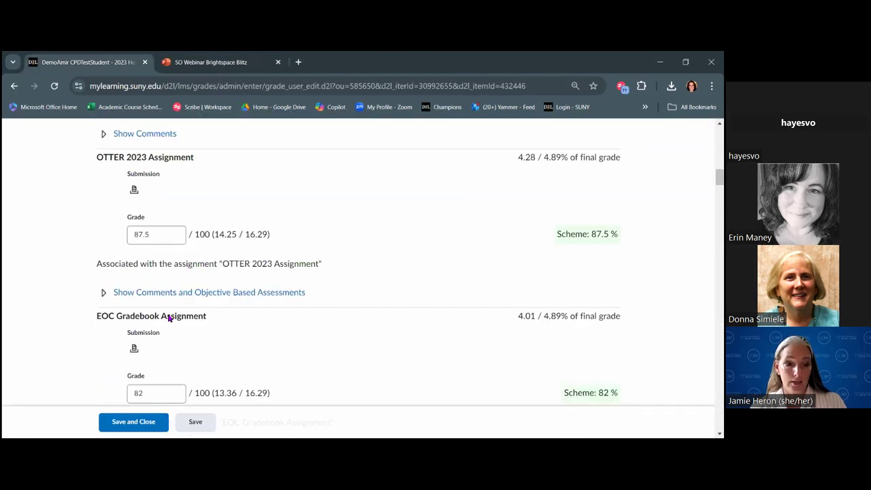
Review the student's EOC Gradebook grade items and save the student's grades page.
scroll(173, 349, "down", 1)
scroll(175, 347, "down", 3)
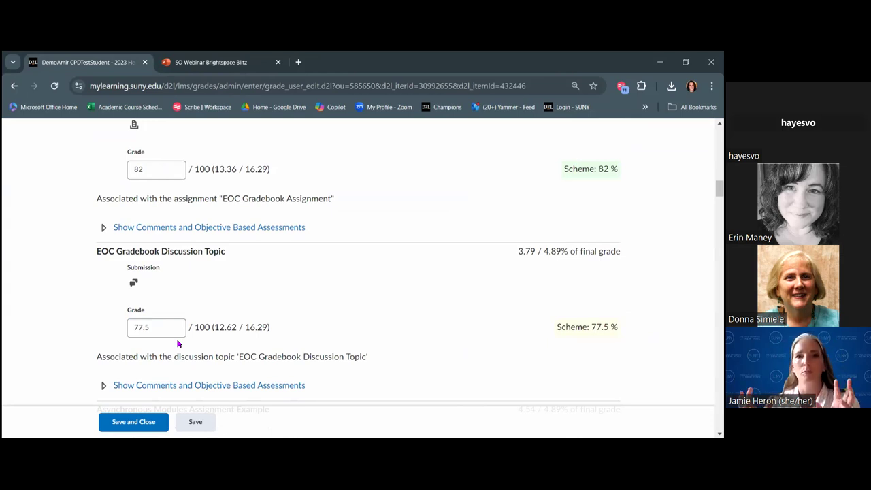
left_click(200, 430)
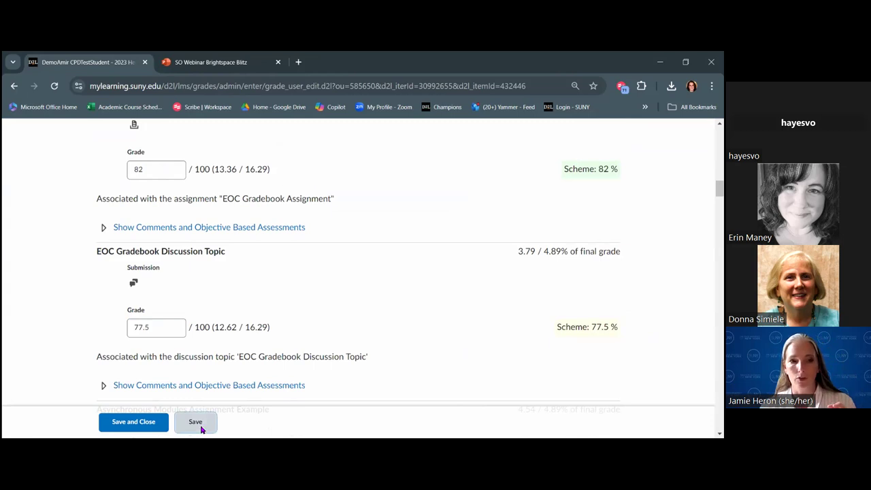
left_click(299, 227)
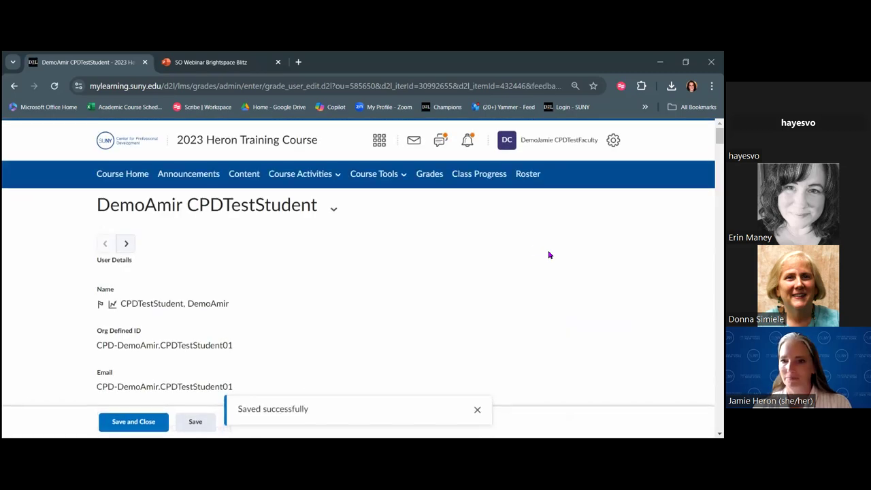
Return to the course gradebook, open the Calculation Options in its settings, and review the grading system and grade calculation choices.
left_click(429, 174)
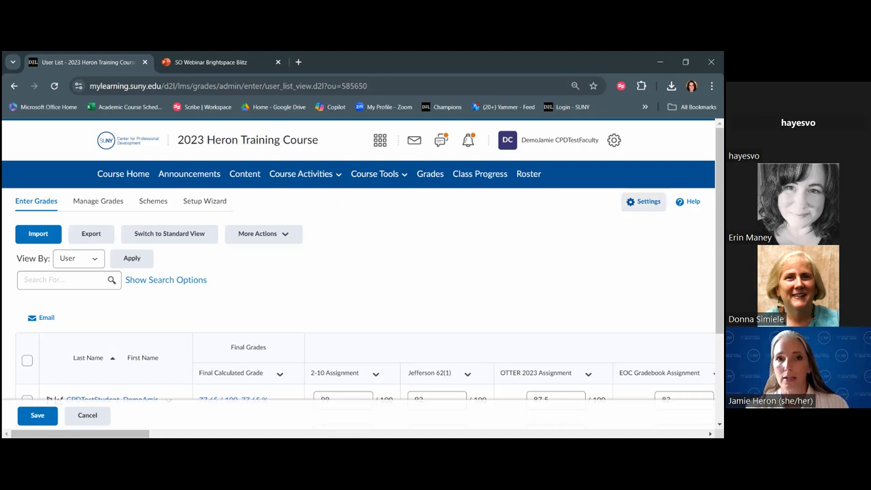
key("F5")
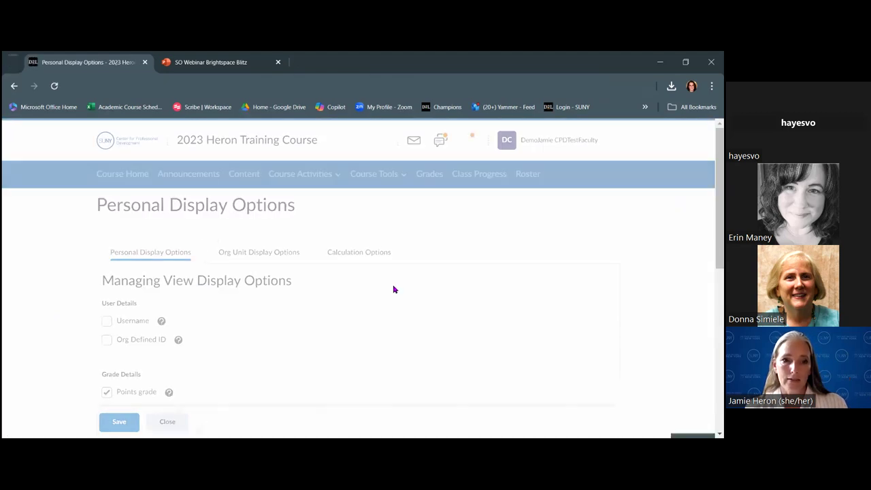
left_click(348, 255)
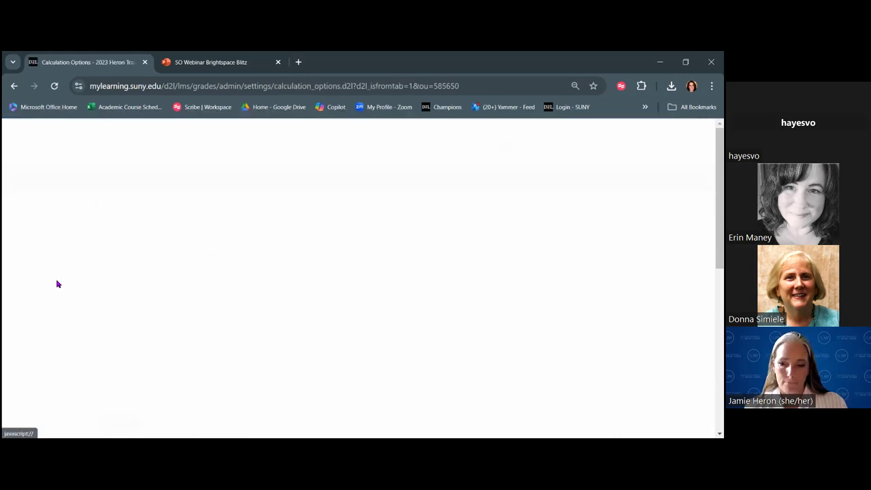
scroll(75, 275, "down", 3)
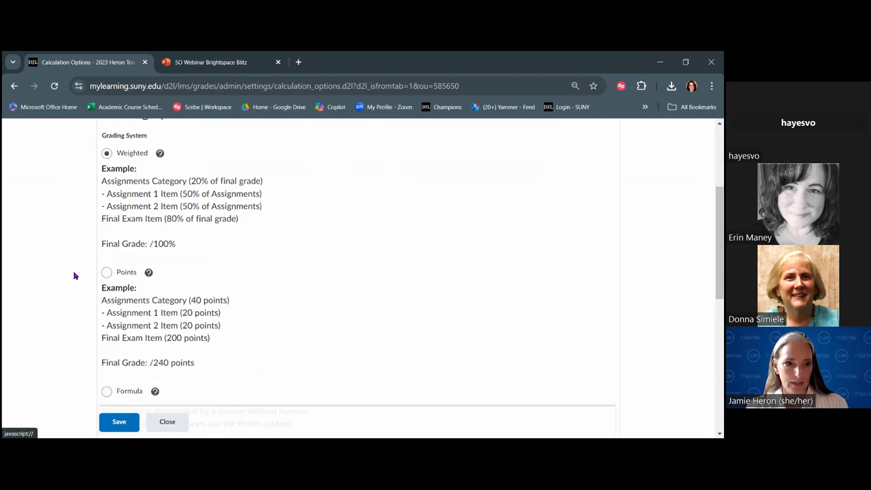
scroll(78, 239, "down", 4)
scroll(77, 240, "down", 2)
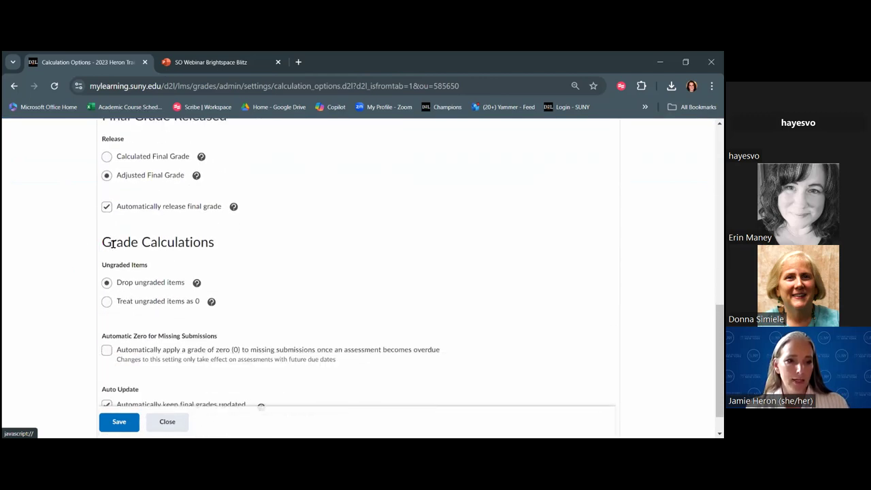
scroll(112, 244, "down", 1)
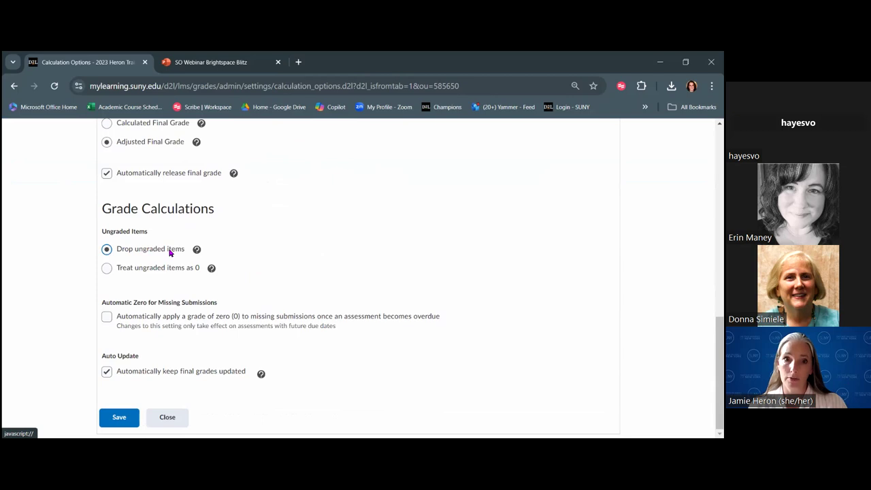
Turn on automatic zero grades for overdue missing submissions, and close the calculation options without saving the change.
left_click(106, 317)
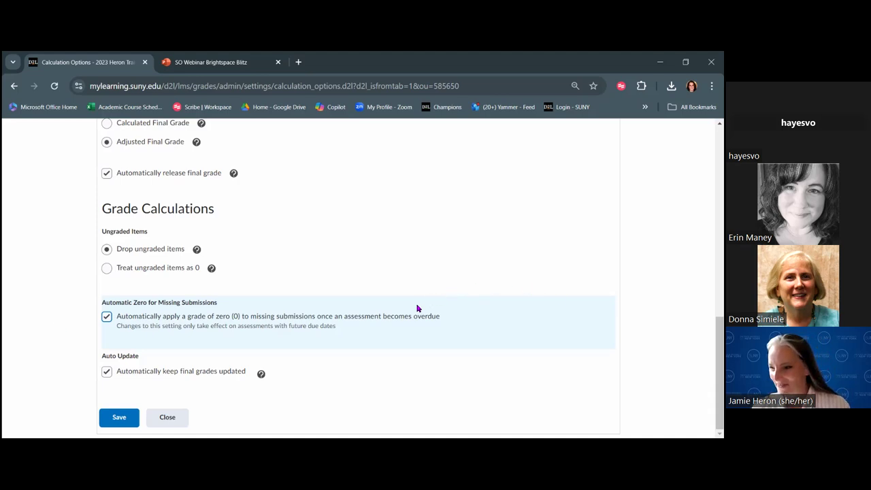
left_click(160, 417)
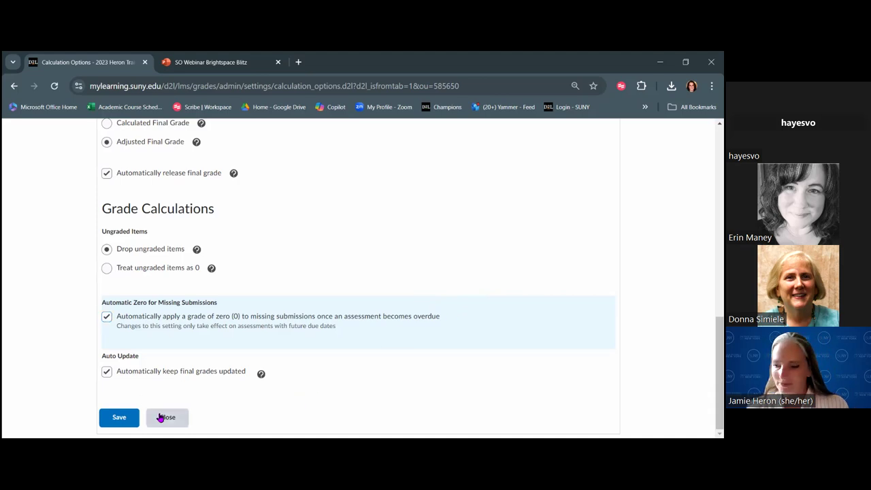
left_click(415, 234)
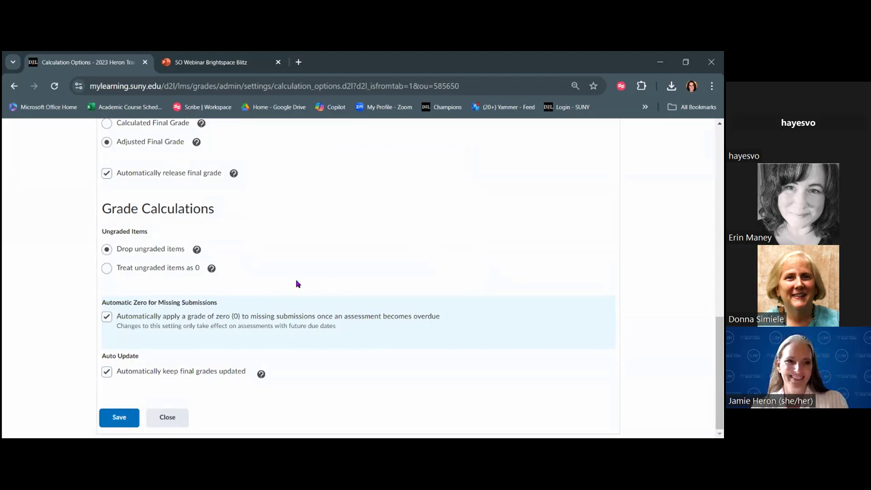
left_click(171, 418)
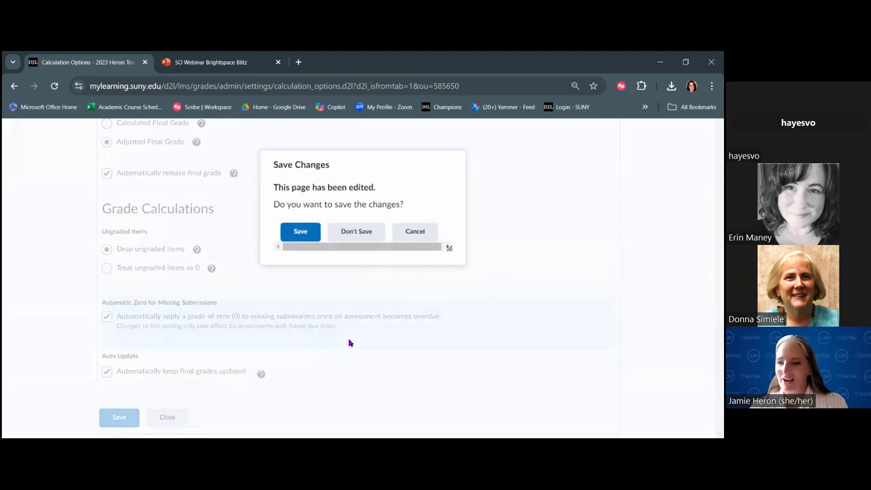
left_click(361, 237)
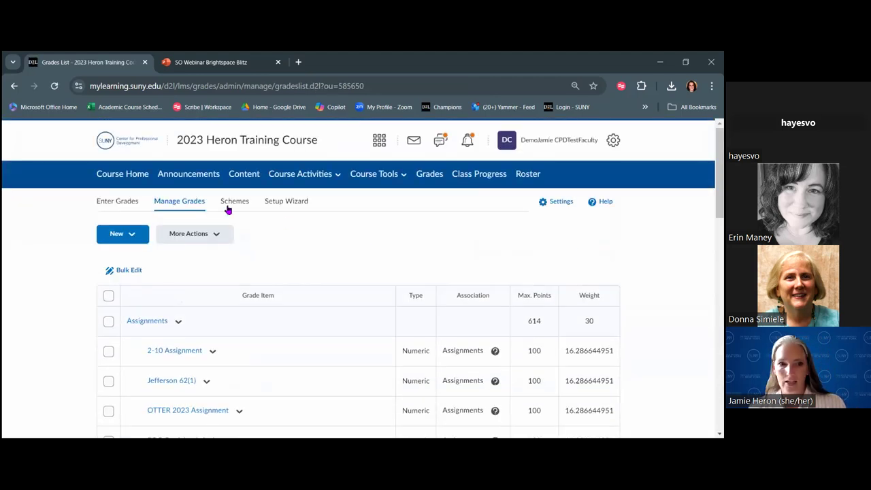
Go to the course content and open the Axolotls... video topic in the 8/30/23 Workshop module.
left_click(240, 176)
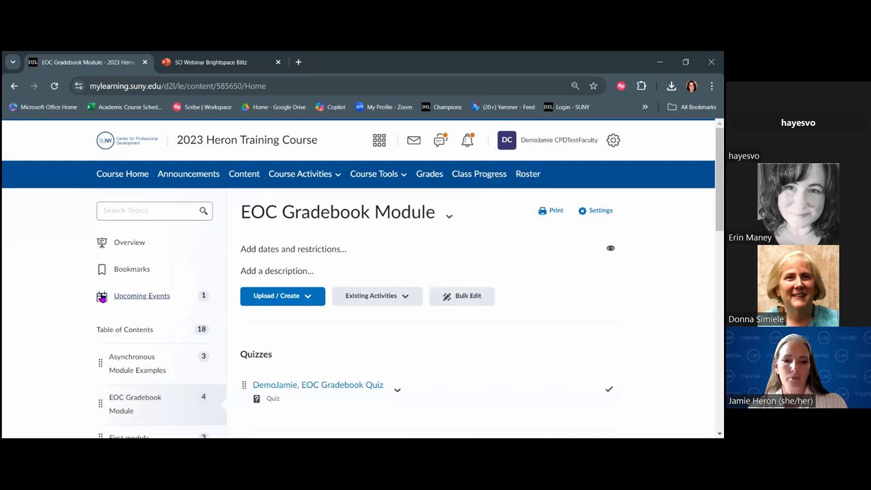
scroll(129, 334, "down", 1)
scroll(129, 324, "down", 2)
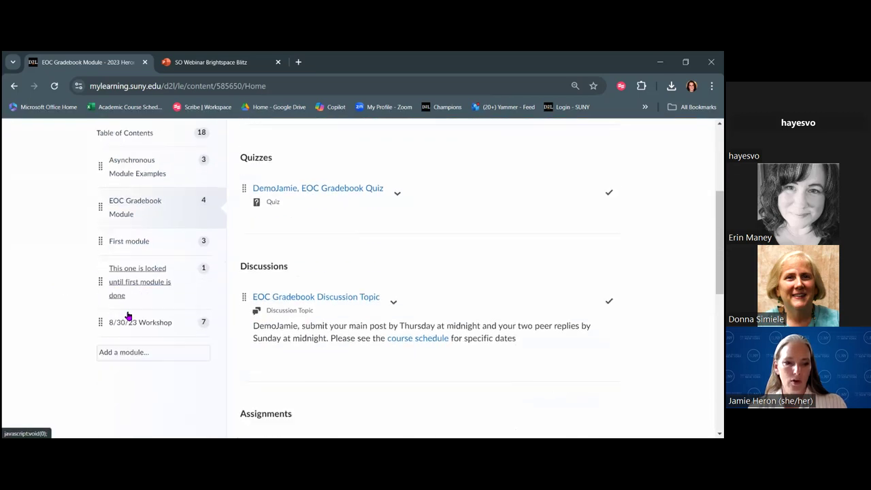
left_click(132, 297)
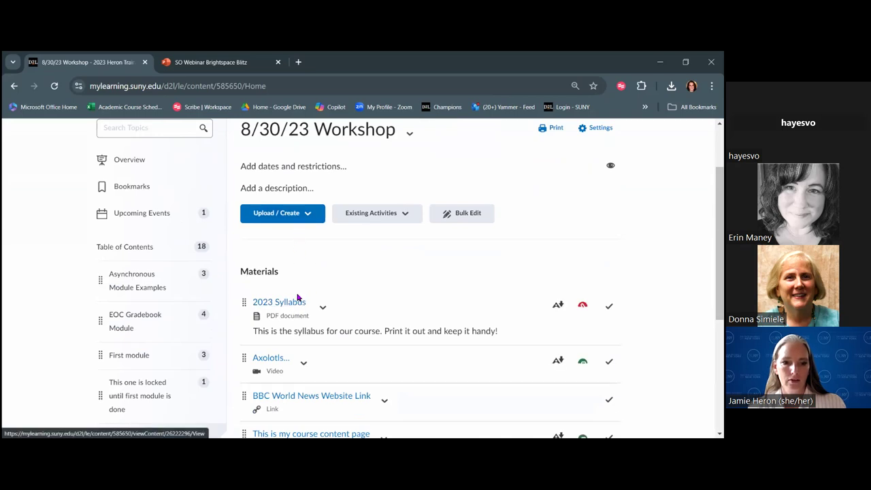
scroll(297, 298, "down", 1)
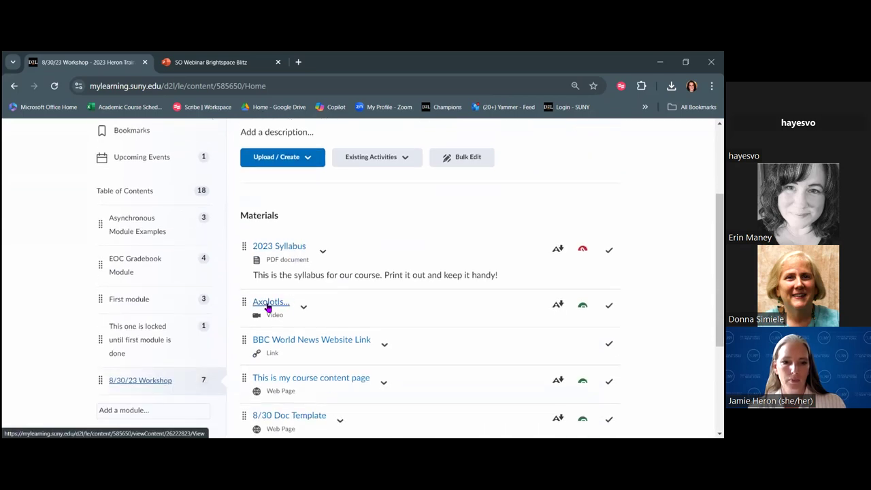
left_click(268, 304)
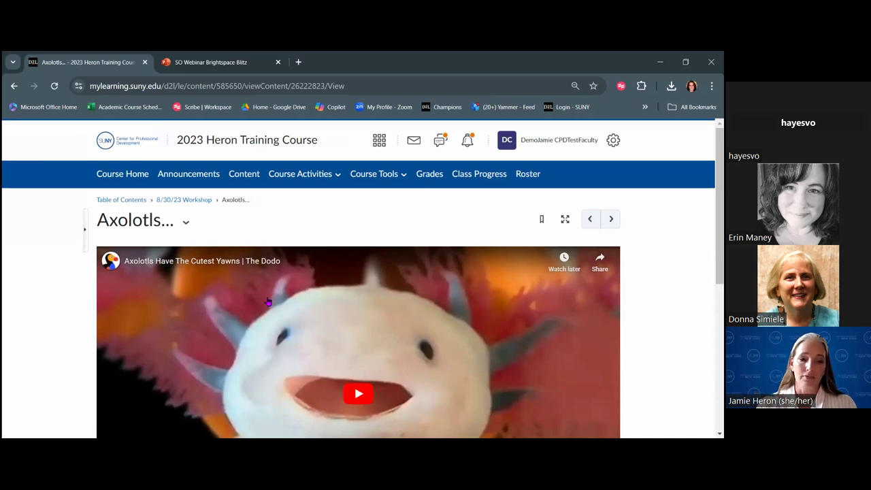
Expand the topic's side table of contents, browse back from 8/30/23 Workshop to First module, and collapse it.
scroll(263, 317, "down", 1)
scroll(263, 317, "up", 1)
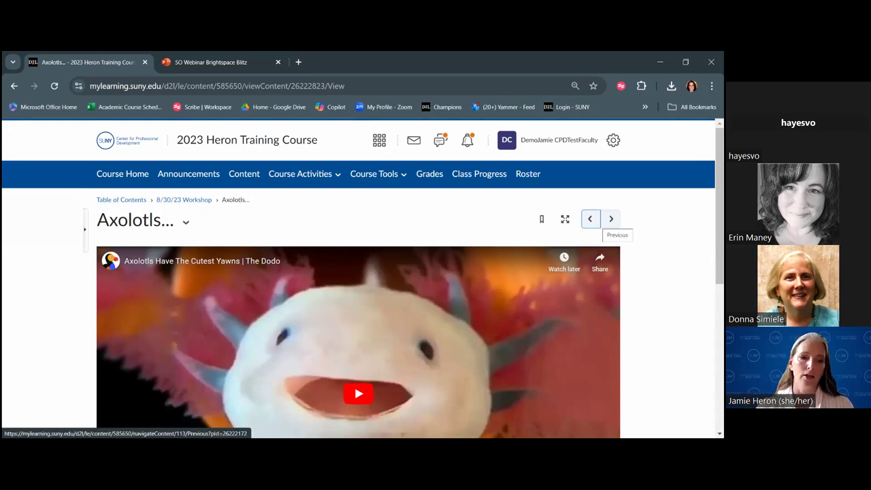
left_click(88, 236)
scroll(119, 315, "down", 2)
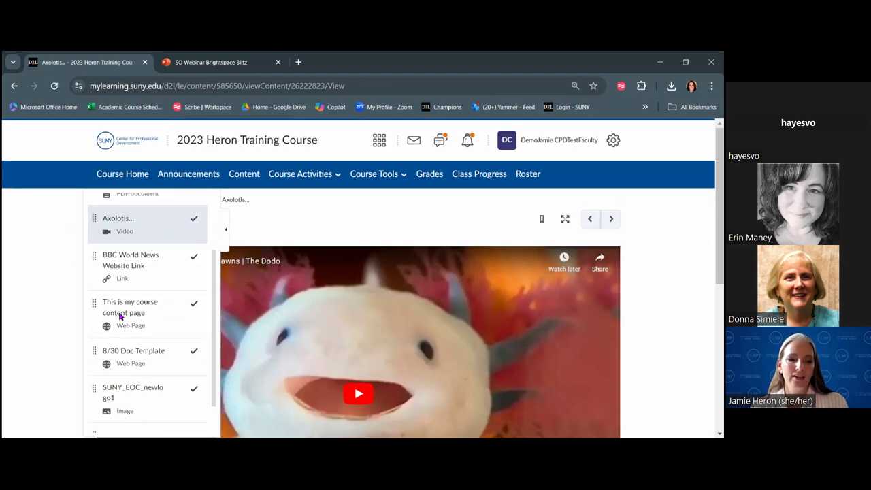
scroll(119, 316, "down", 1)
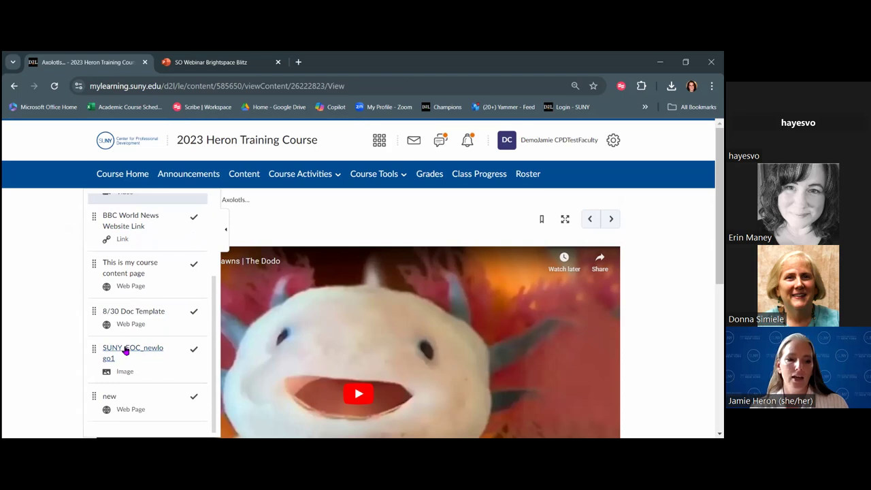
scroll(176, 249, "up", 3)
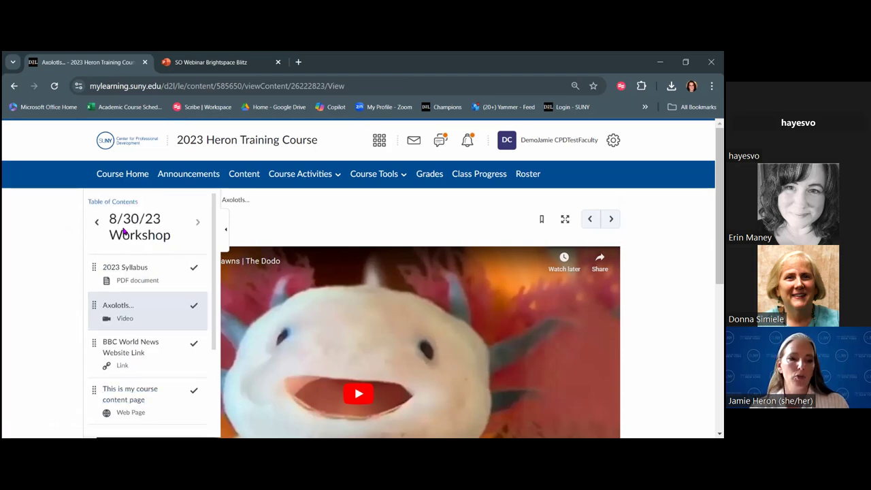
left_click(96, 225)
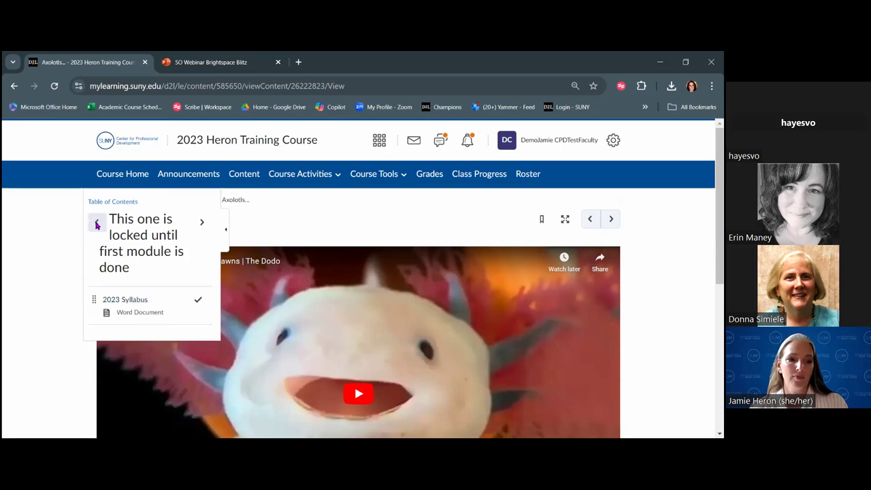
left_click(94, 222)
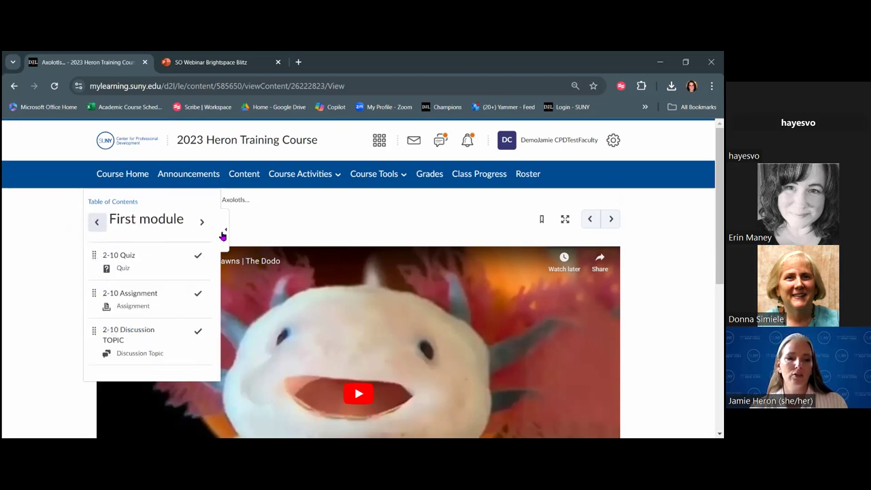
left_click(200, 235)
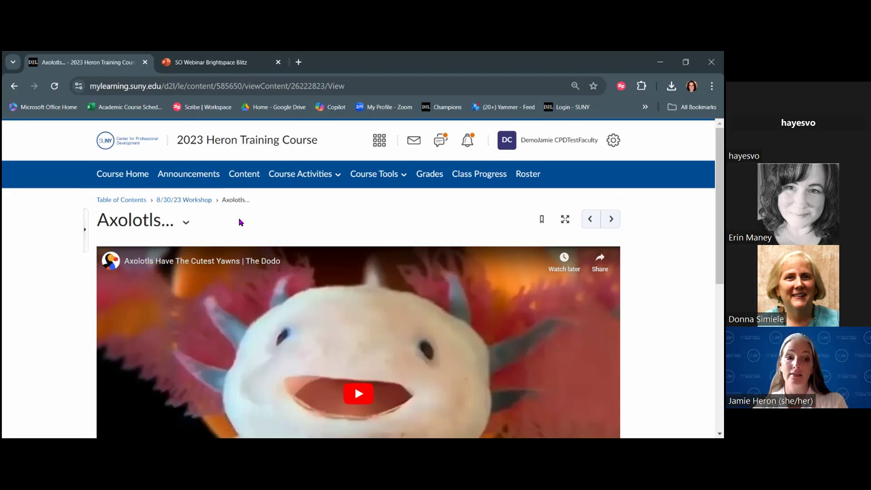
Reopen the side table of contents of the Axolotls... topic and open the web page named new.
scroll(239, 221, "down", 2)
scroll(270, 272, "up", 2)
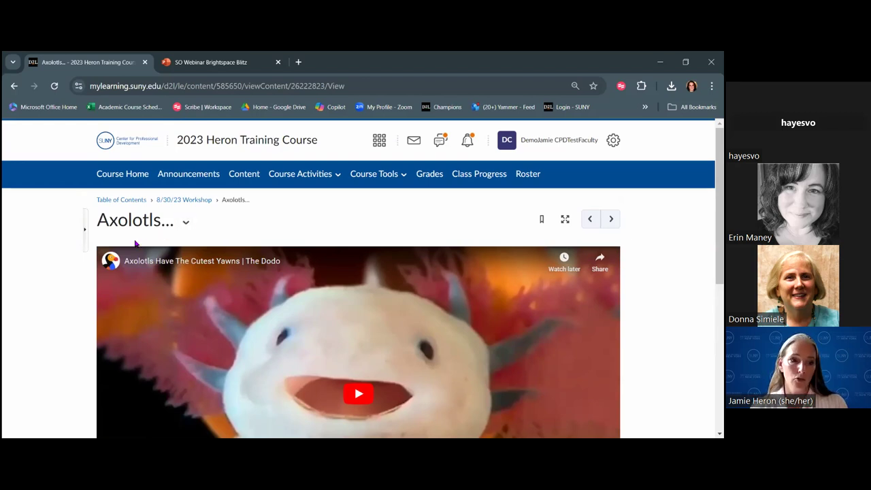
left_click(88, 234)
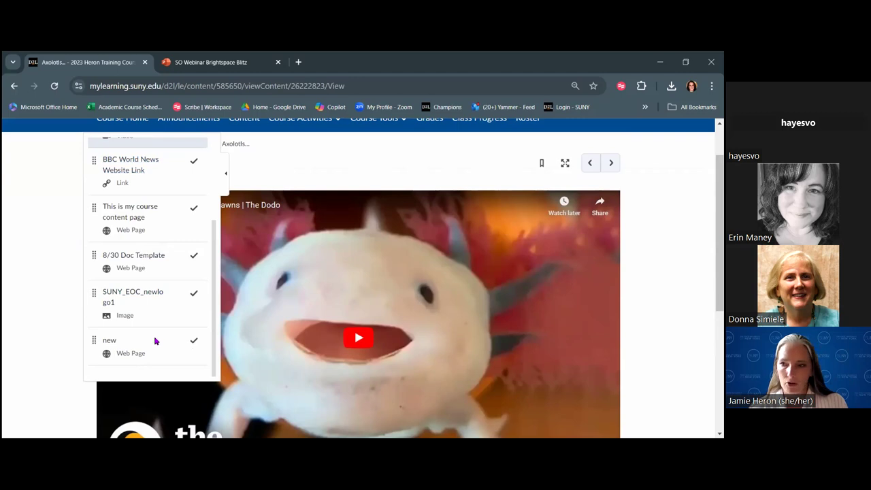
left_click(110, 340)
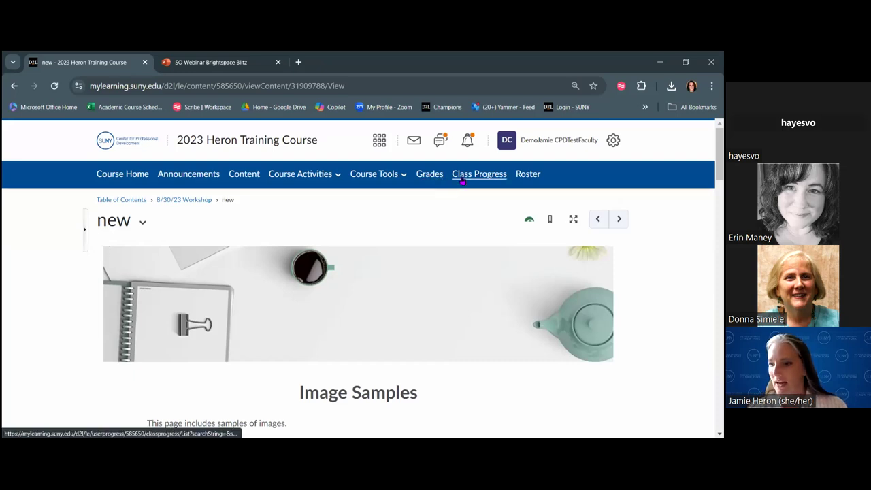
Go to Course Administration and open the Manage Dates tool.
left_click(389, 180)
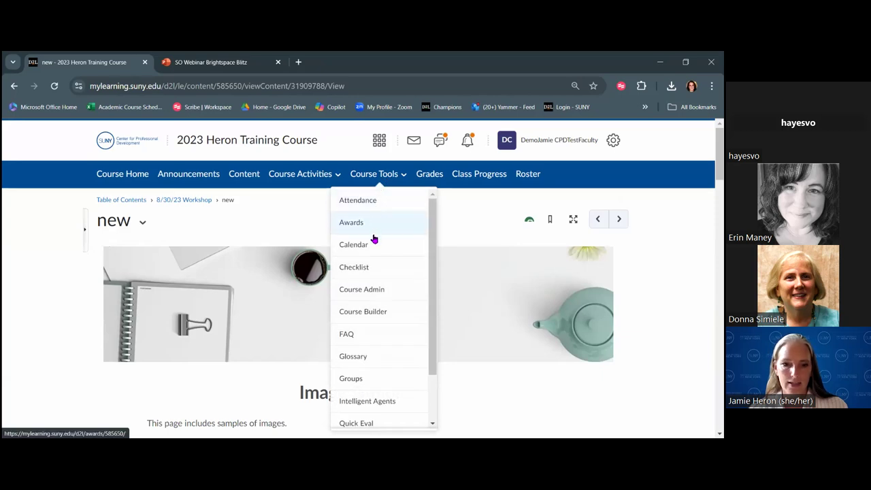
left_click(373, 292)
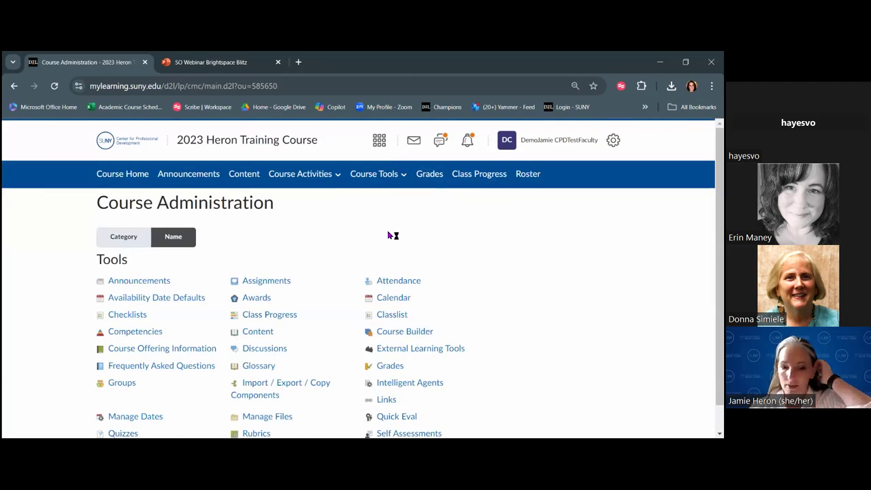
scroll(417, 241, "down", 1)
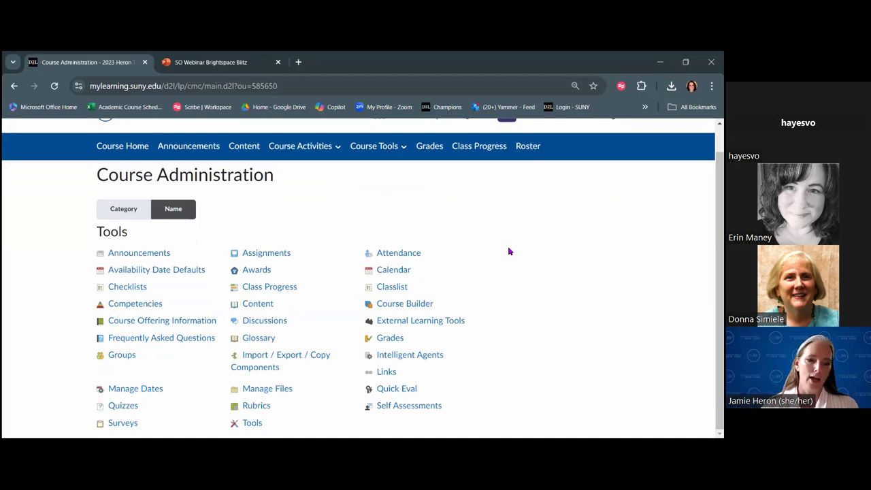
left_click(128, 394)
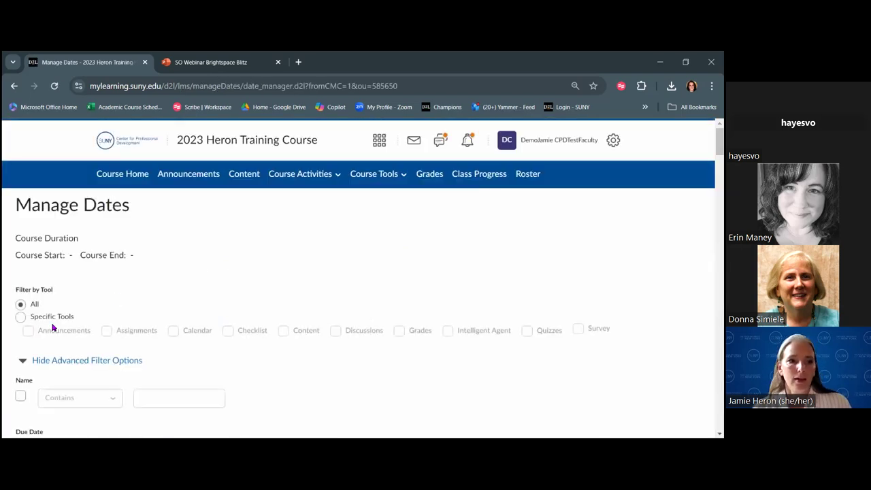
Look through the course items and their dates in Manage Dates, and hide the advanced filter options.
scroll(233, 248, "down", 6)
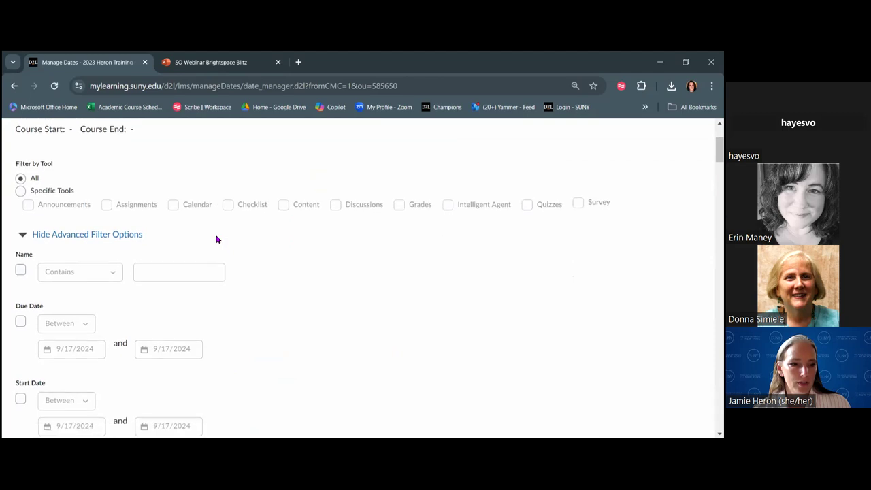
scroll(215, 240, "down", 15)
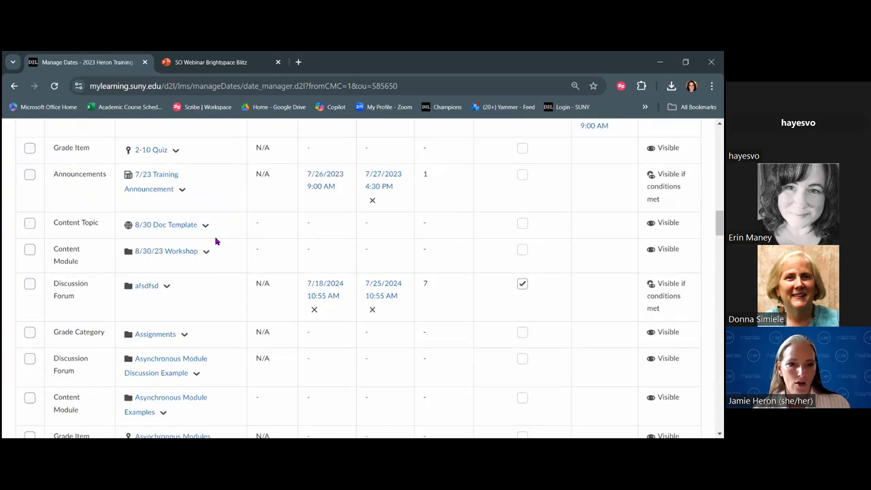
scroll(215, 239, "down", 10)
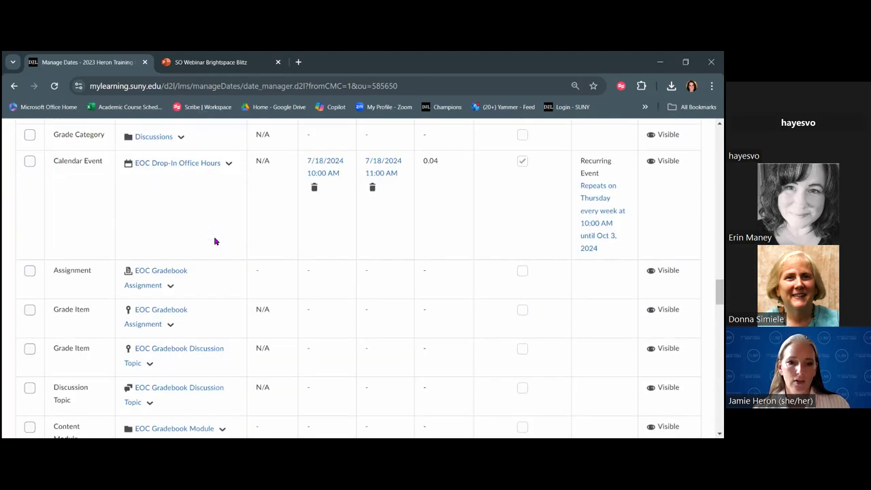
scroll(215, 241, "up", 15)
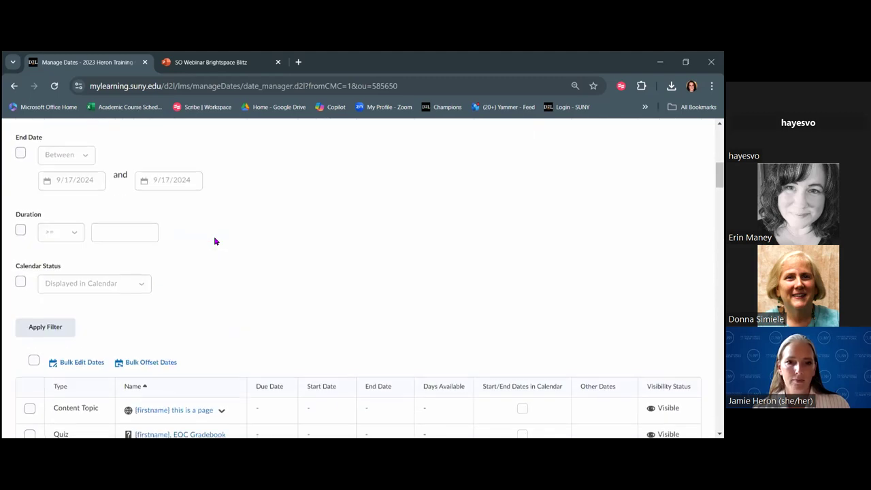
scroll(204, 277, "up", 6)
left_click(48, 252)
scroll(41, 225, "up", 1)
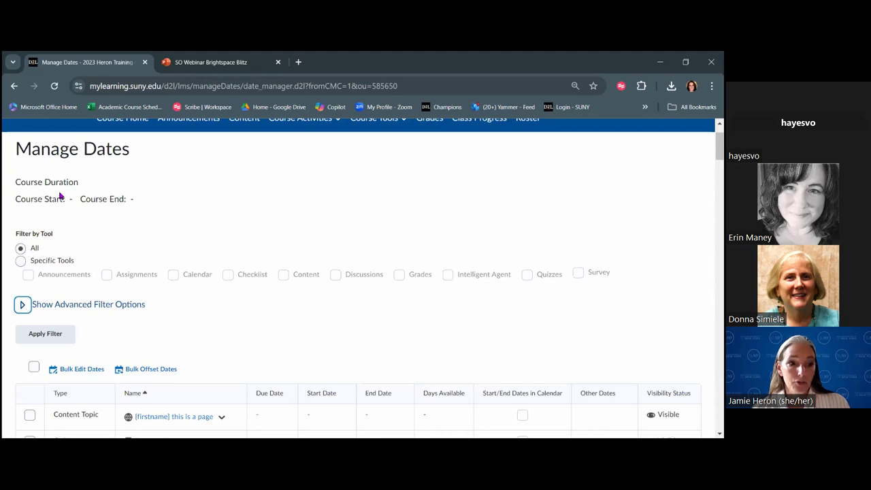
Try the Specific Tools filter, reset it to All, and examine the bulk edit and bulk offset date options.
left_click(20, 260)
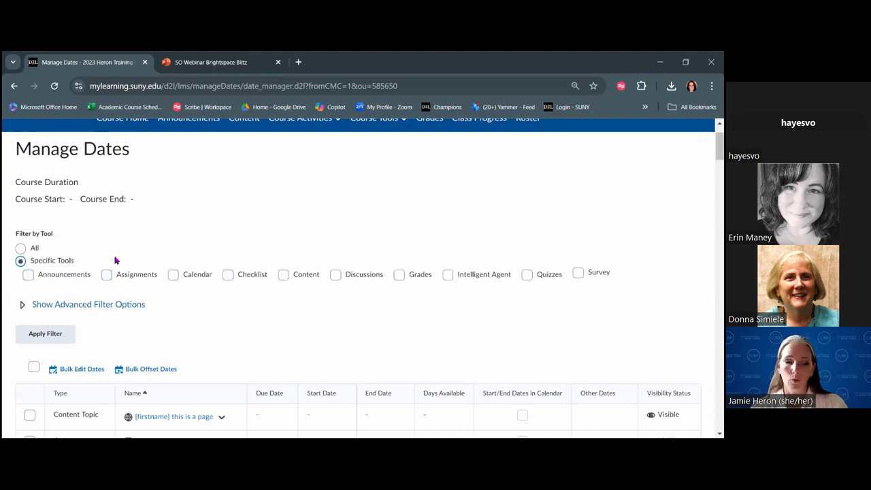
left_click(36, 249)
scroll(41, 252, "down", 2)
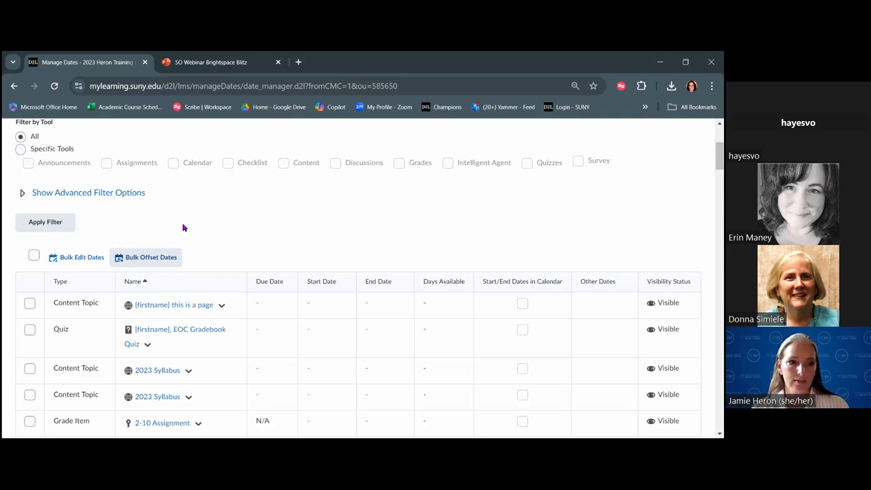
scroll(183, 229, "up", 2)
scroll(183, 229, "down", 2)
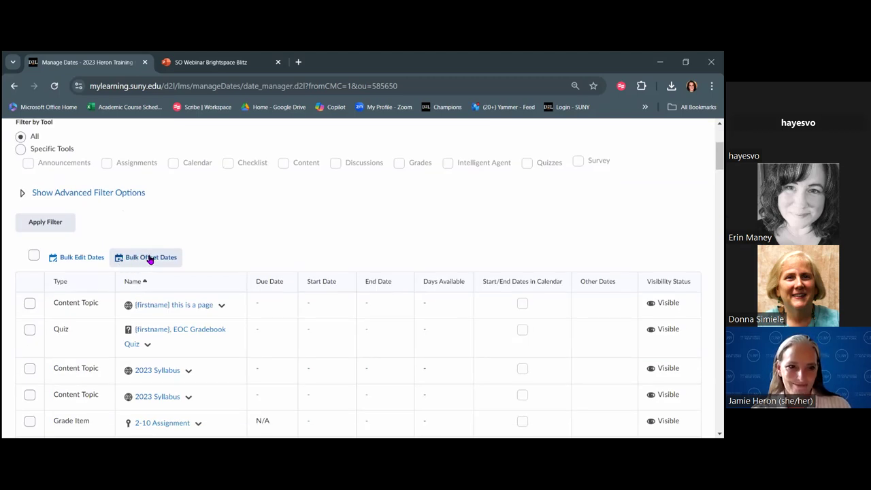
scroll(38, 217, "up", 1)
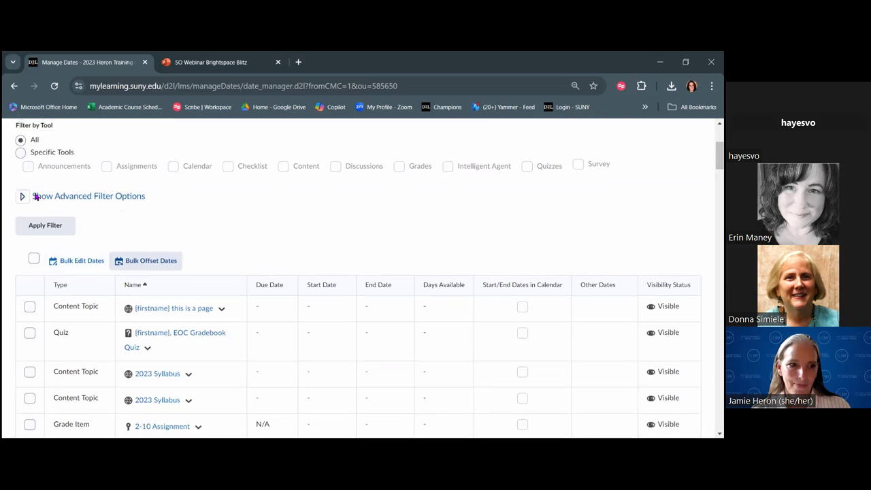
left_click(20, 204)
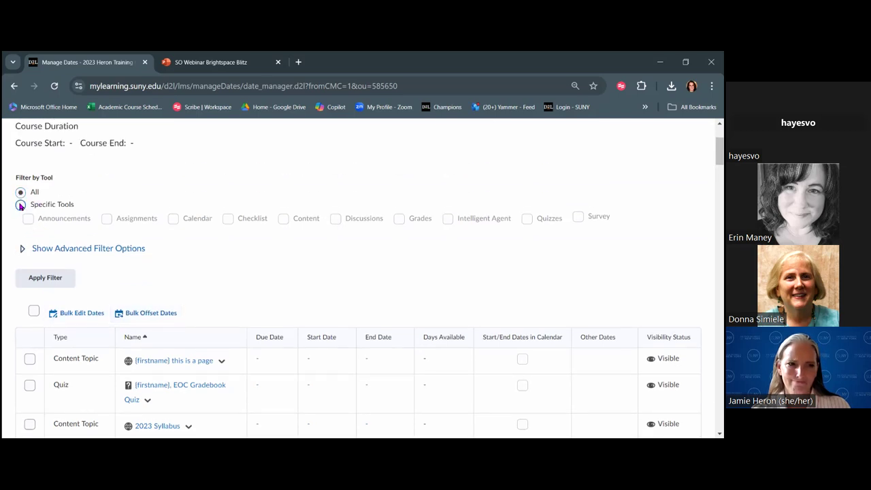
left_click(20, 193)
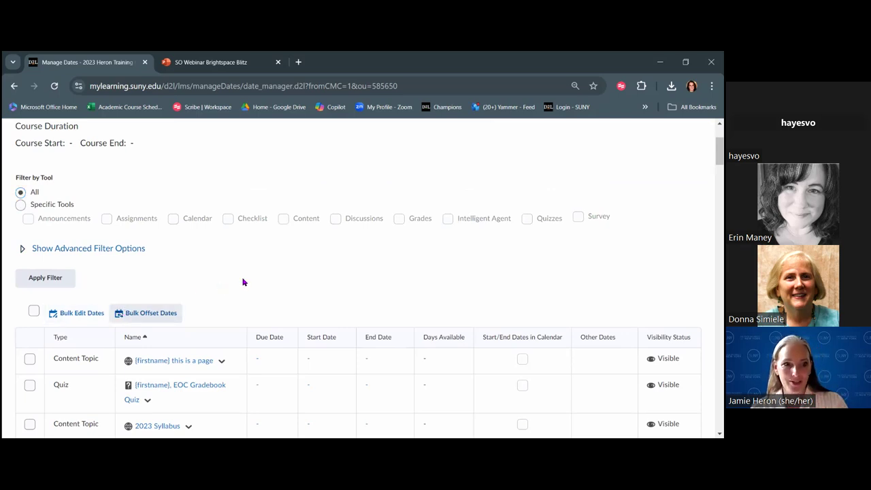
Log out of the demo faculty account, sign back in through Network Login, and open the Heron Training Course.
scroll(416, 288, "up", 3)
left_click(550, 140)
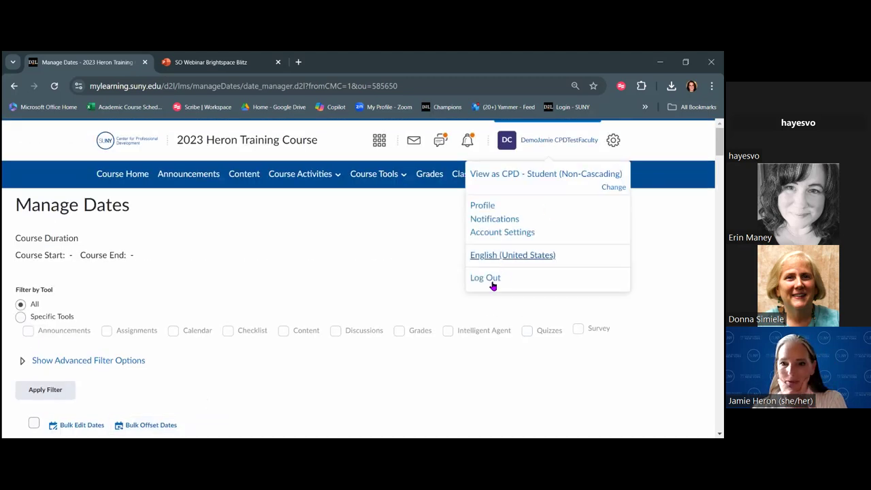
left_click(487, 280)
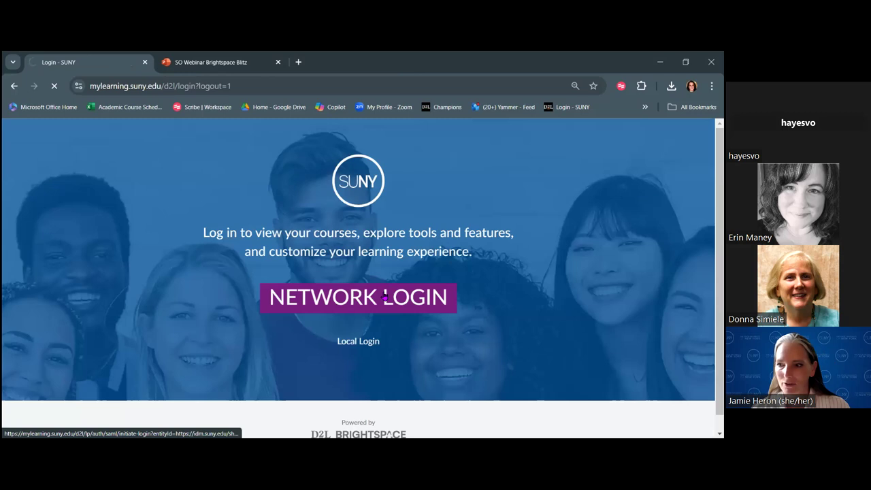
left_click(385, 297)
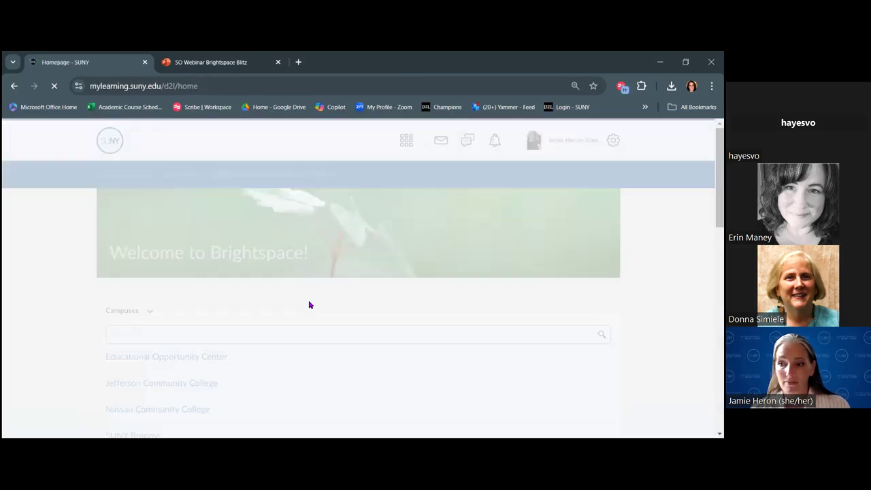
left_click(407, 141)
left_click(326, 249)
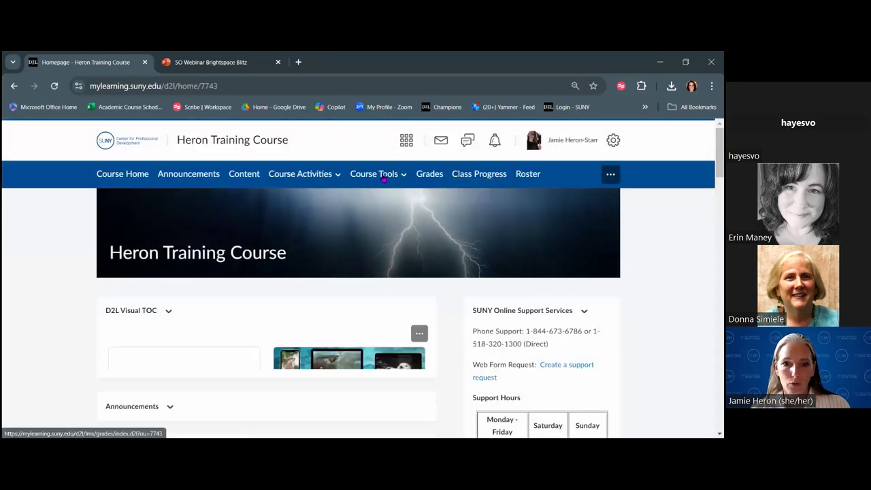
Go to Course Administration for this course and open the Manage Dates tool.
left_click(376, 174)
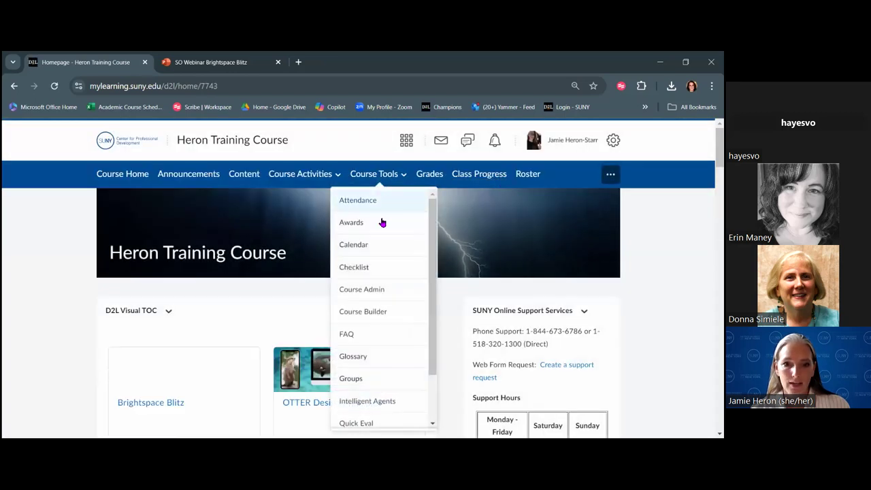
left_click(372, 296)
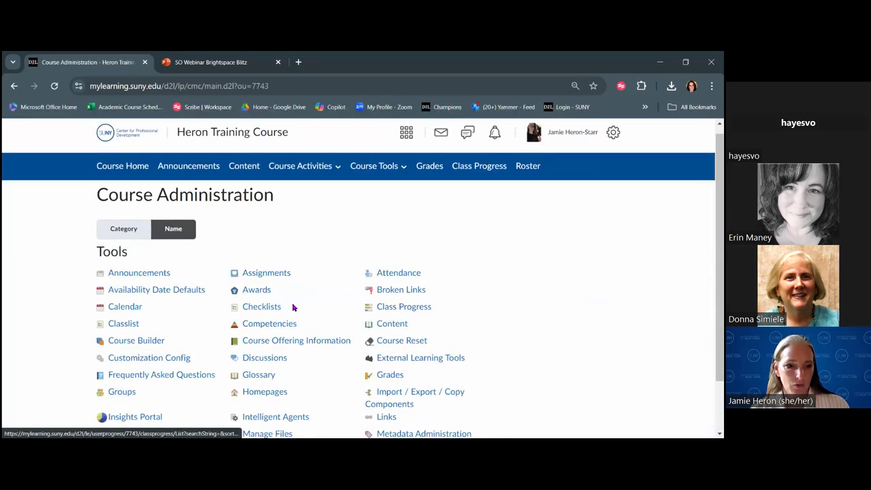
scroll(132, 317, "down", 2)
left_click(147, 370)
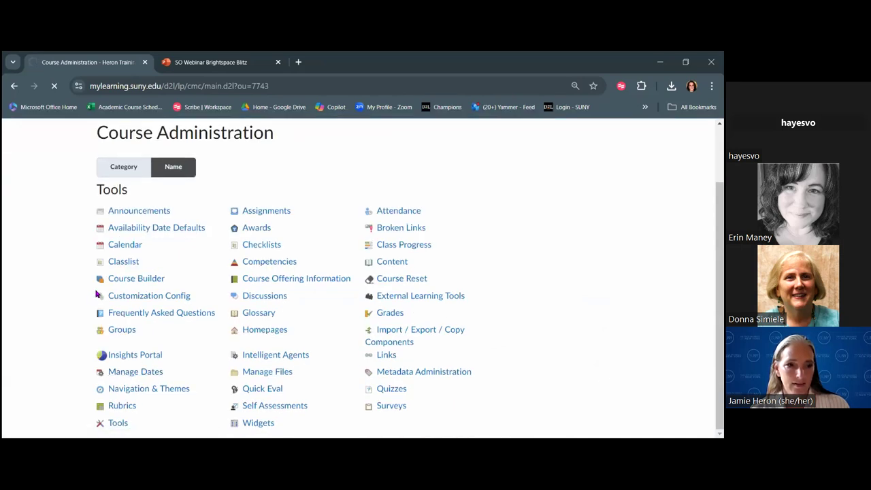
Select all course items and start a bulk date offset that calculates the range between two dates.
scroll(30, 272, "down", 3)
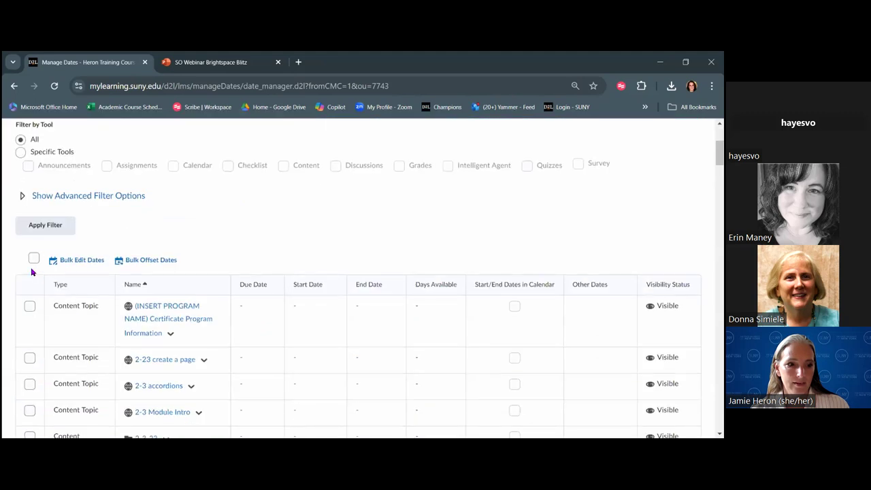
left_click(33, 258)
left_click(132, 265)
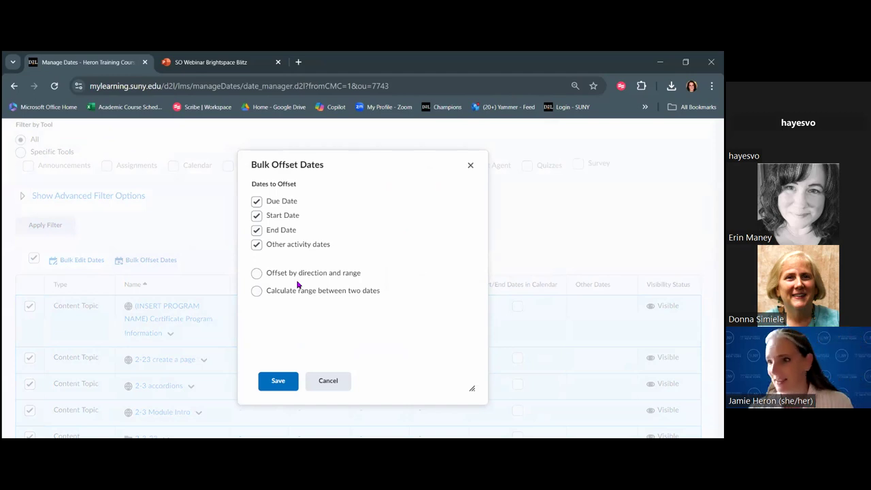
left_click(257, 291)
Set the offset's From date to 8/26/2023 and its time to 00:01.
left_click(303, 328)
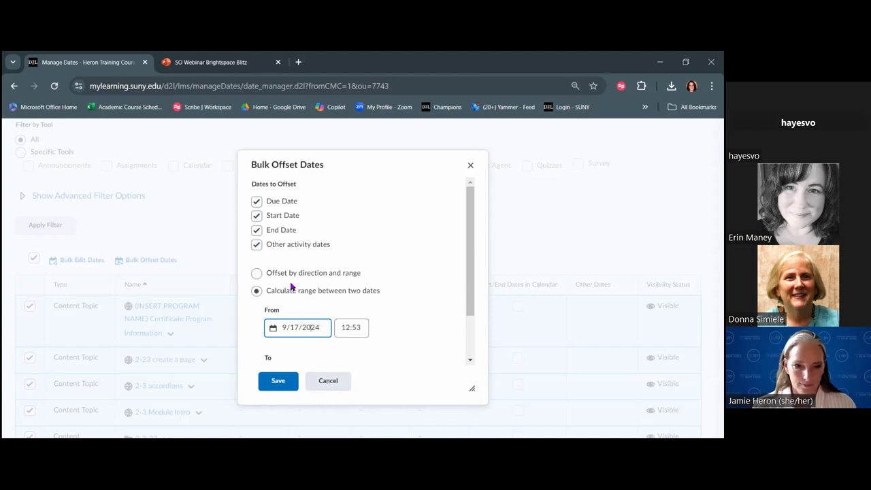
key("BackSpace")
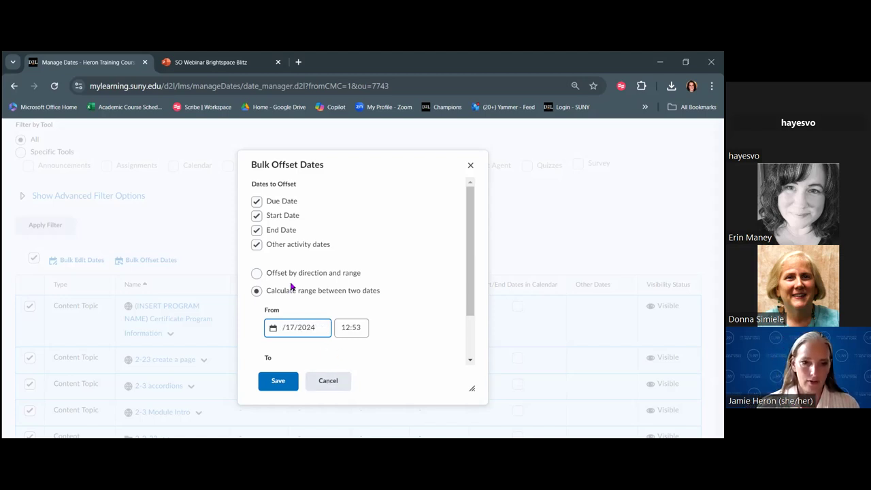
type("8")
key("Delete")
key("Delete")
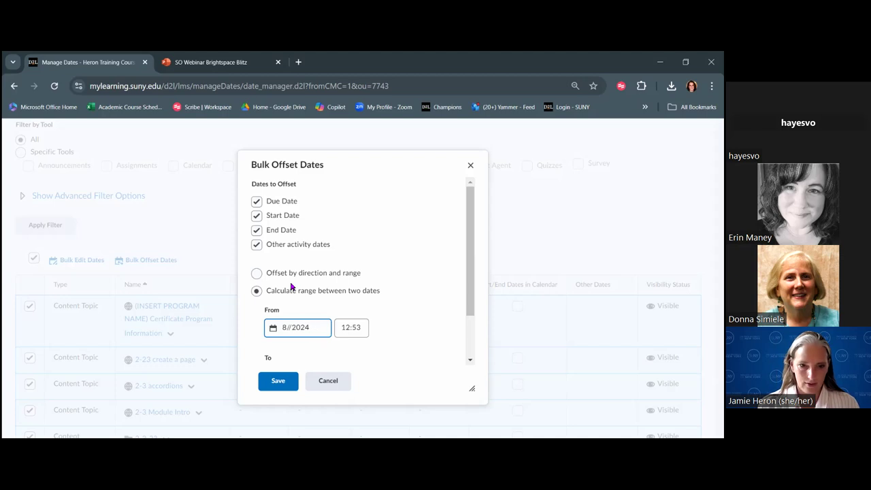
type("26")
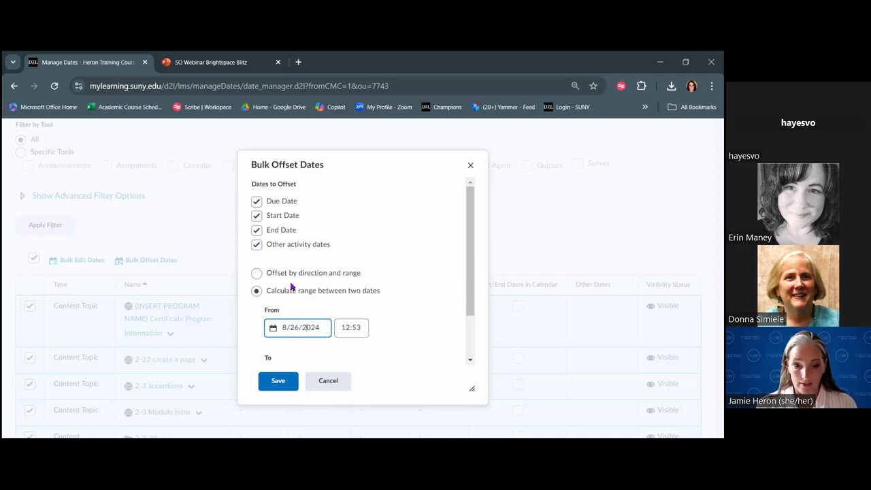
key("Delete")
type("3")
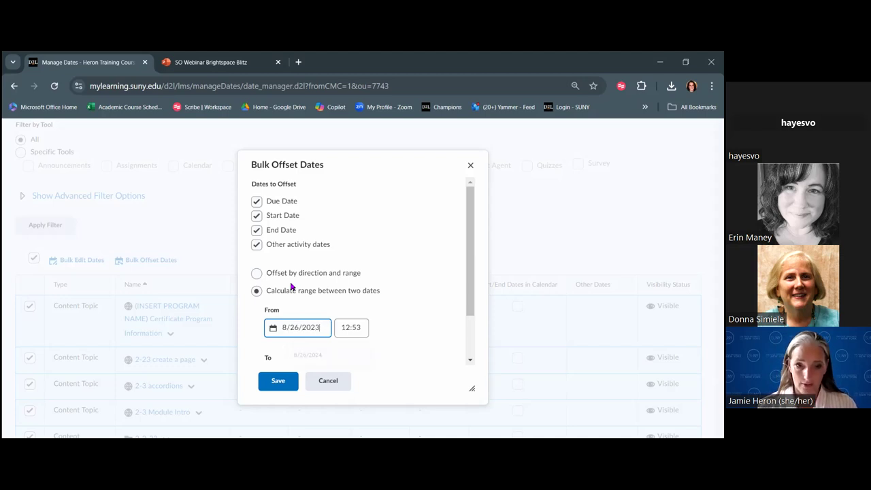
left_click(340, 327)
left_click(361, 199)
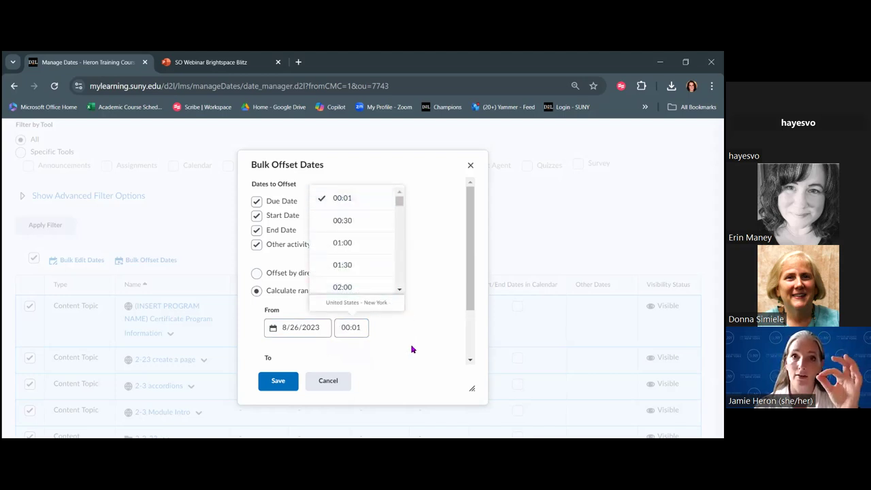
Set the offset's To date to 8/27/2024 at 00:01 and save the bulk offset.
scroll(411, 349, "down", 2)
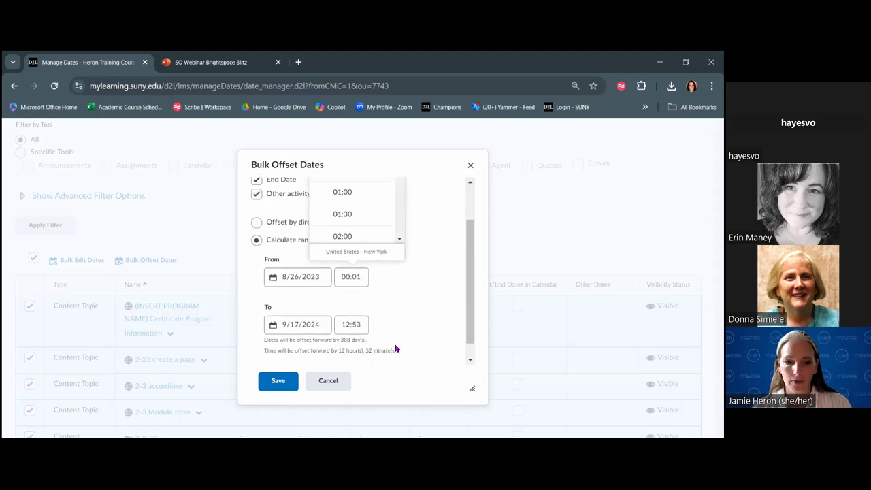
left_click(284, 306)
type("8")
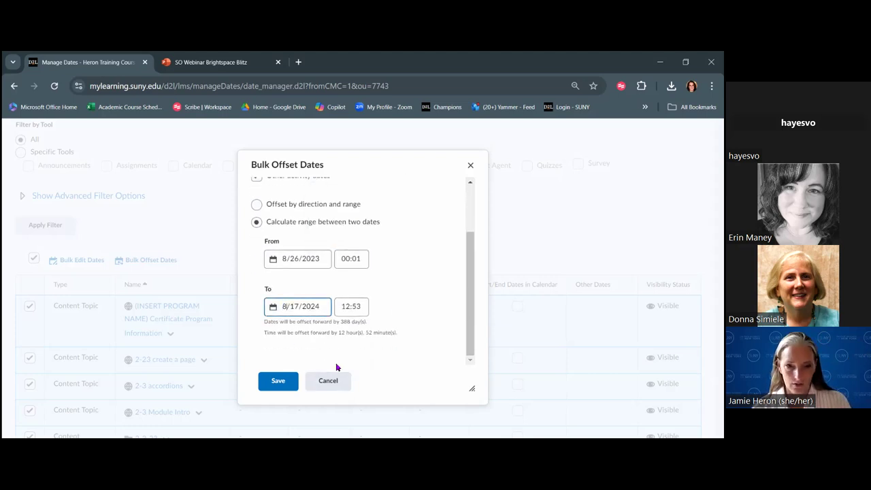
left_click(301, 308)
type("27")
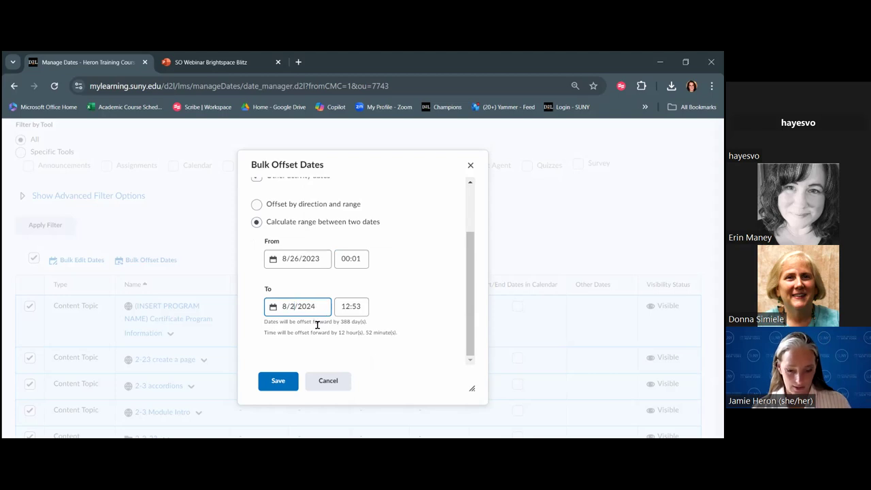
left_click(354, 307)
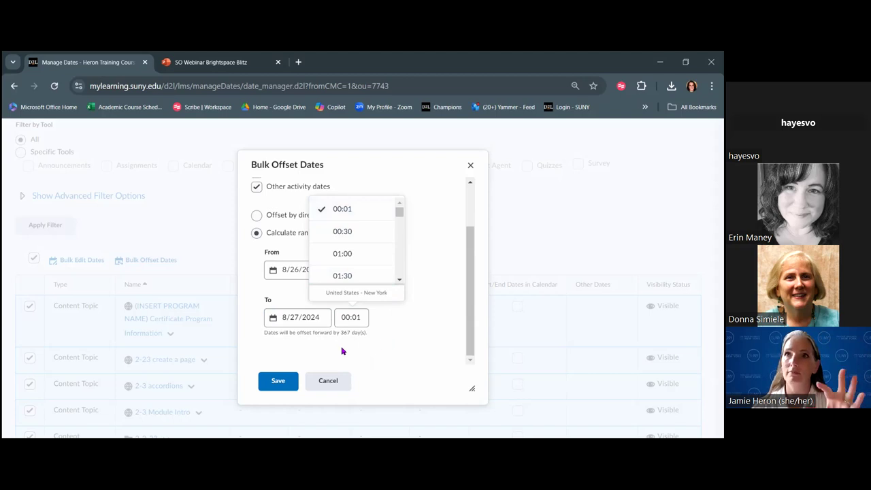
left_click(278, 385)
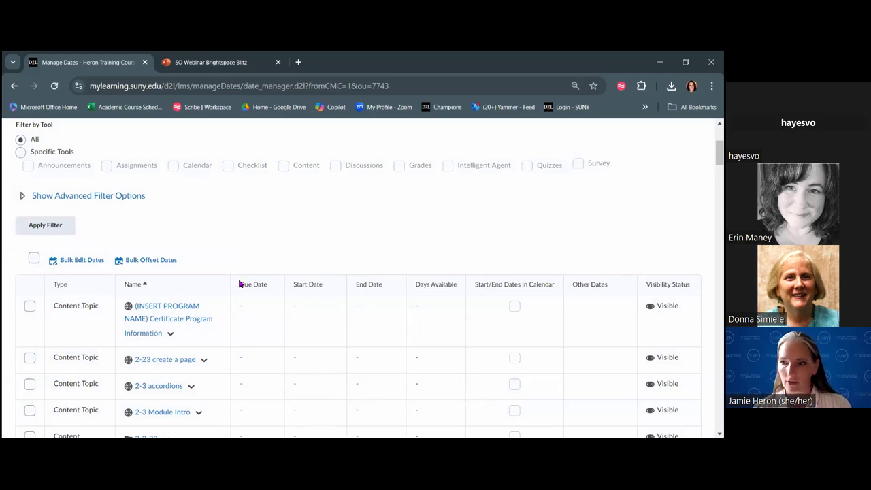
Filter the Manage Dates list by specific tools to show only Announcements.
left_click(21, 152)
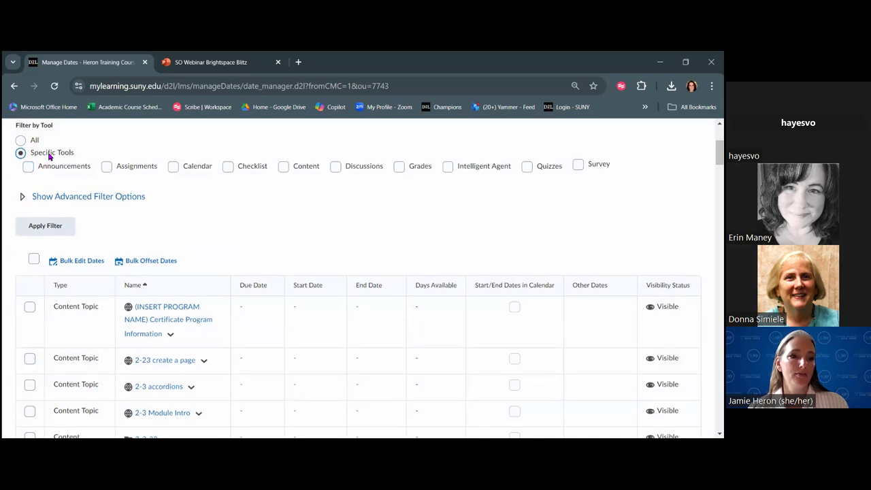
scroll(44, 155, "up", 1)
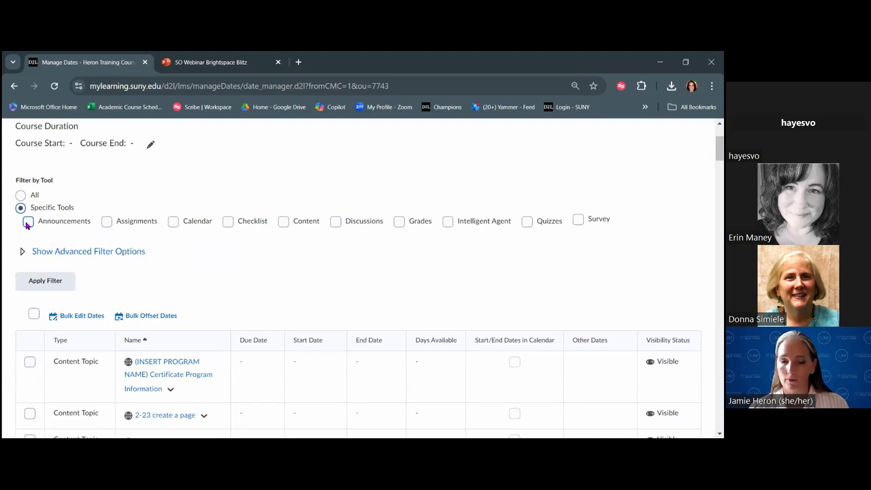
left_click(27, 224)
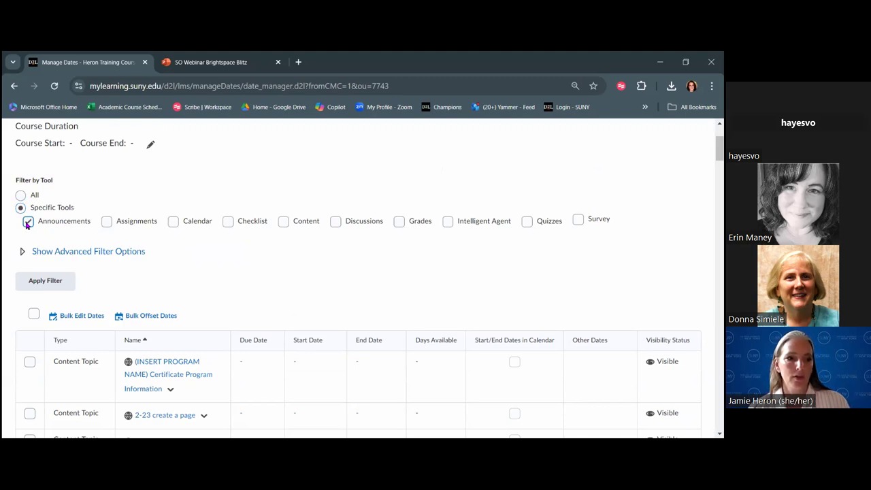
scroll(64, 275, "down", 1)
left_click(41, 225)
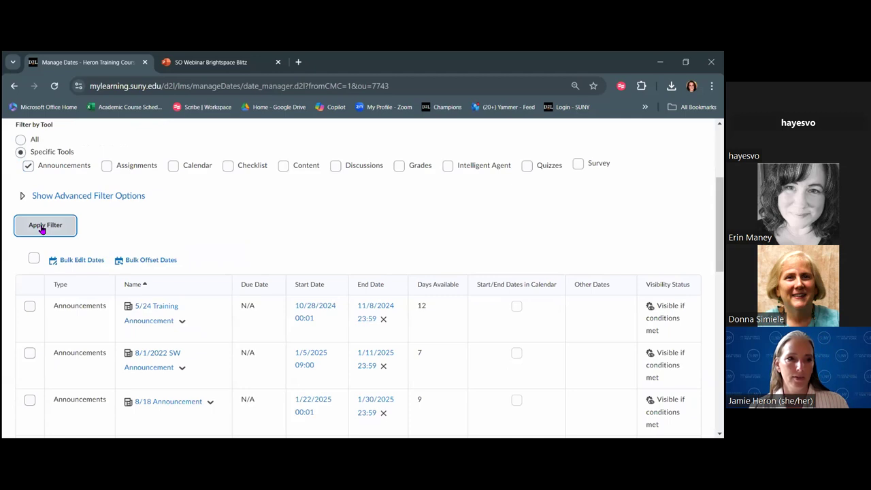
Examine the announcements' dates and the availability settings of the 8/1/2022 SW Announcement, and close them without saving.
scroll(195, 228, "down", 2)
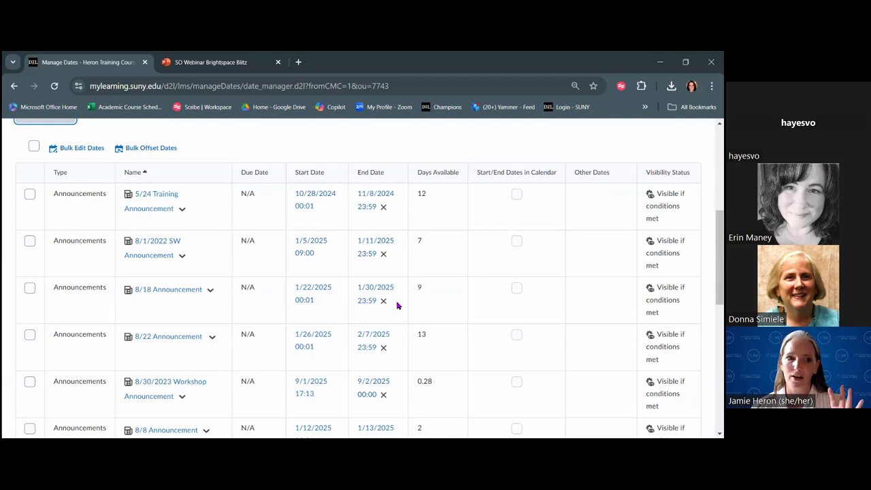
left_click(316, 243)
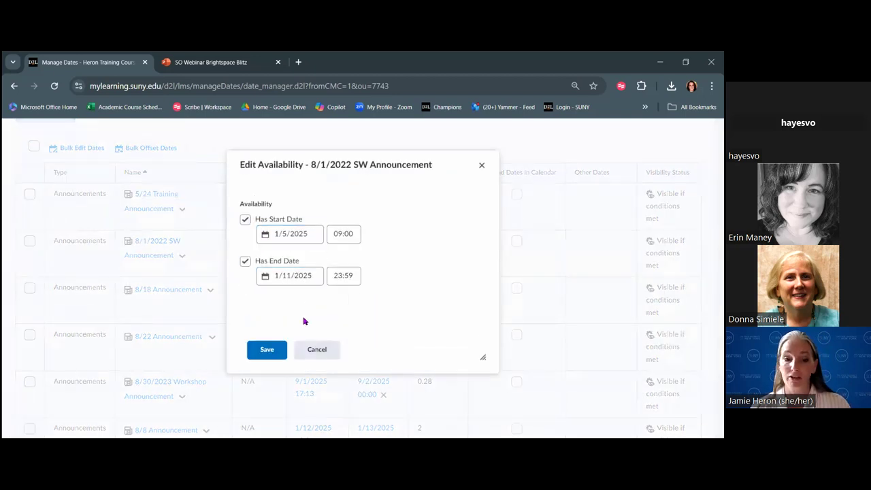
left_click(316, 350)
scroll(220, 218, "up", 5)
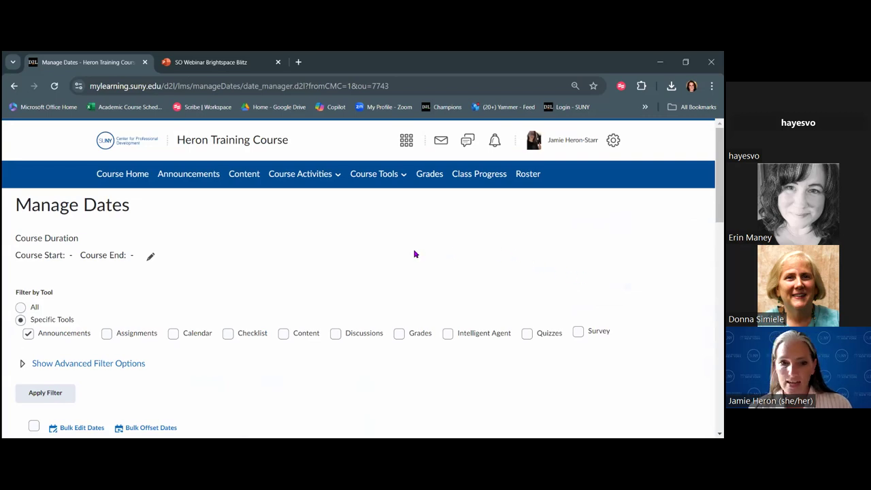
scroll(291, 256, "down", 1)
scroll(287, 255, "up", 1)
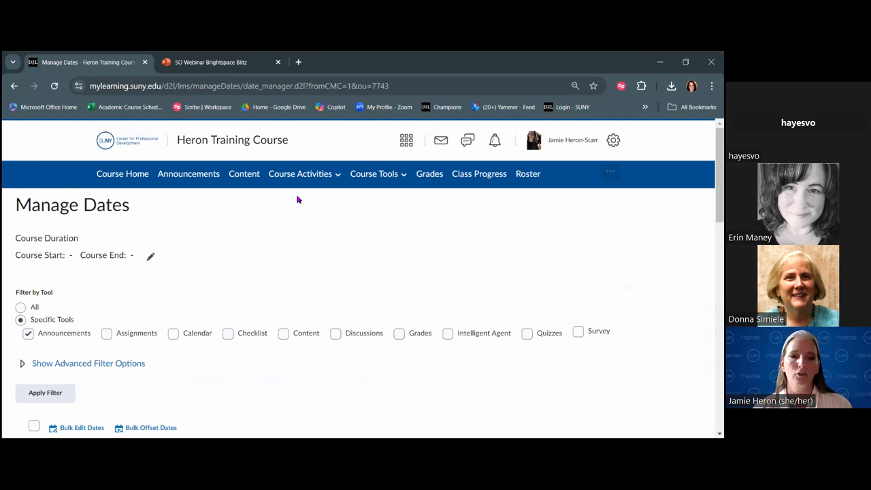
Go to the Quizzes tool, select all the quizzes, and open them in Bulk Edit.
left_click(300, 174)
left_click(286, 246)
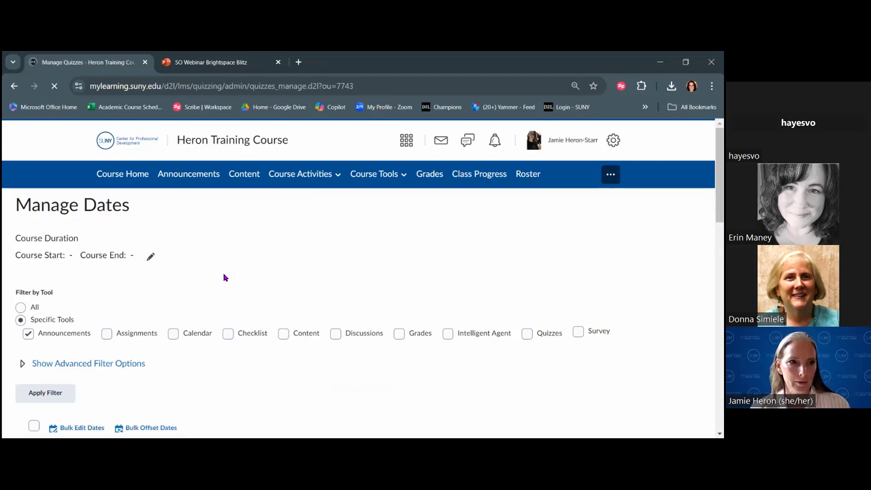
scroll(163, 227, "down", 2)
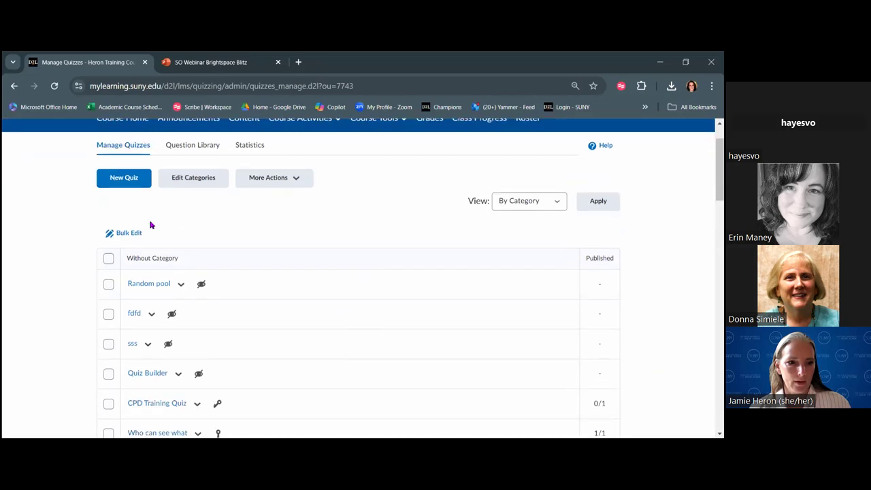
left_click(108, 202)
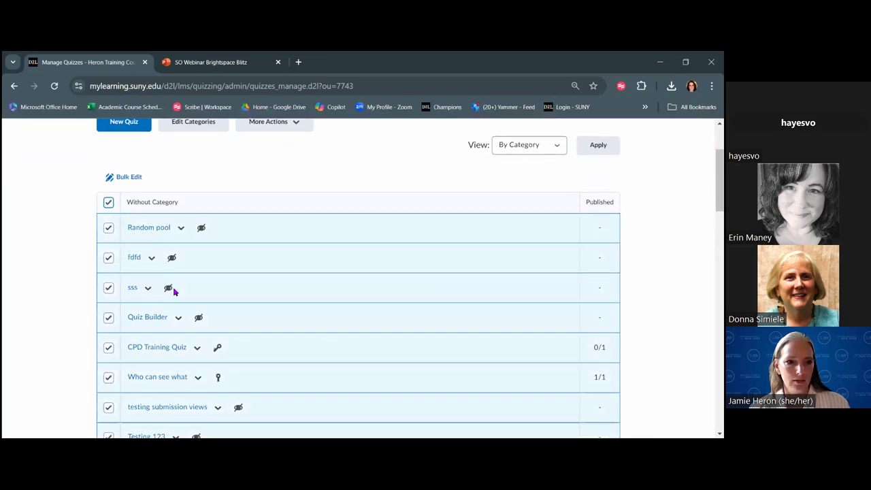
left_click(128, 178)
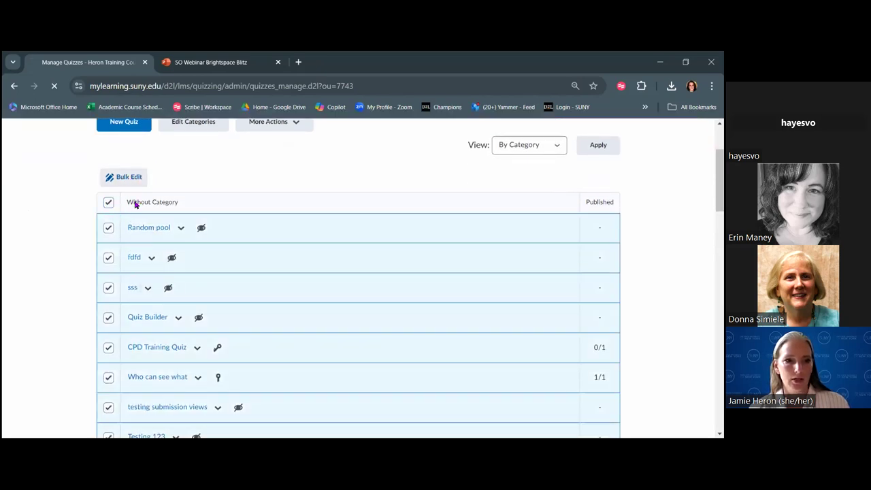
Examine the category, Hide from Users and Attempts Allowed options for the quizzes, and cancel the bulk edit.
scroll(111, 236, "down", 2)
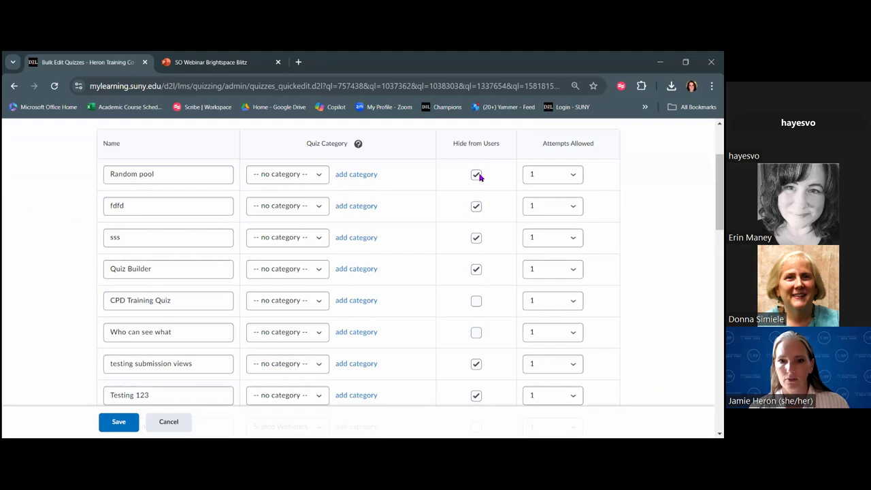
scroll(562, 179, "down", 1)
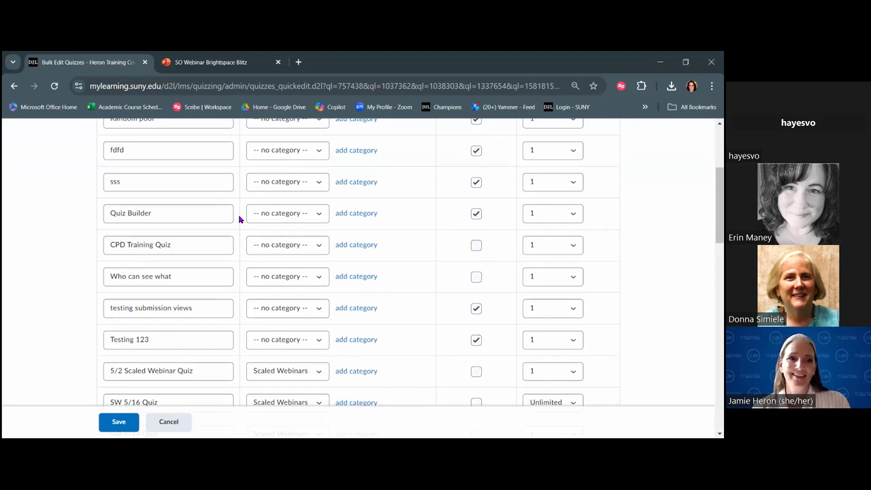
left_click(168, 424)
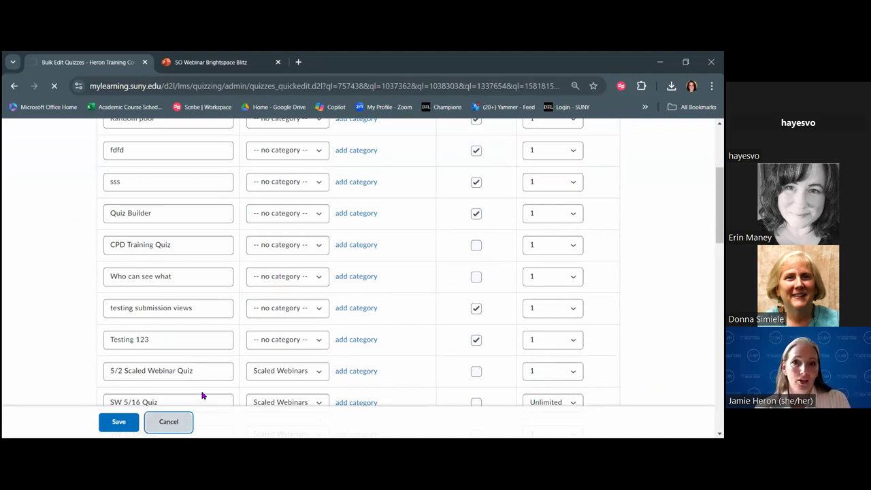